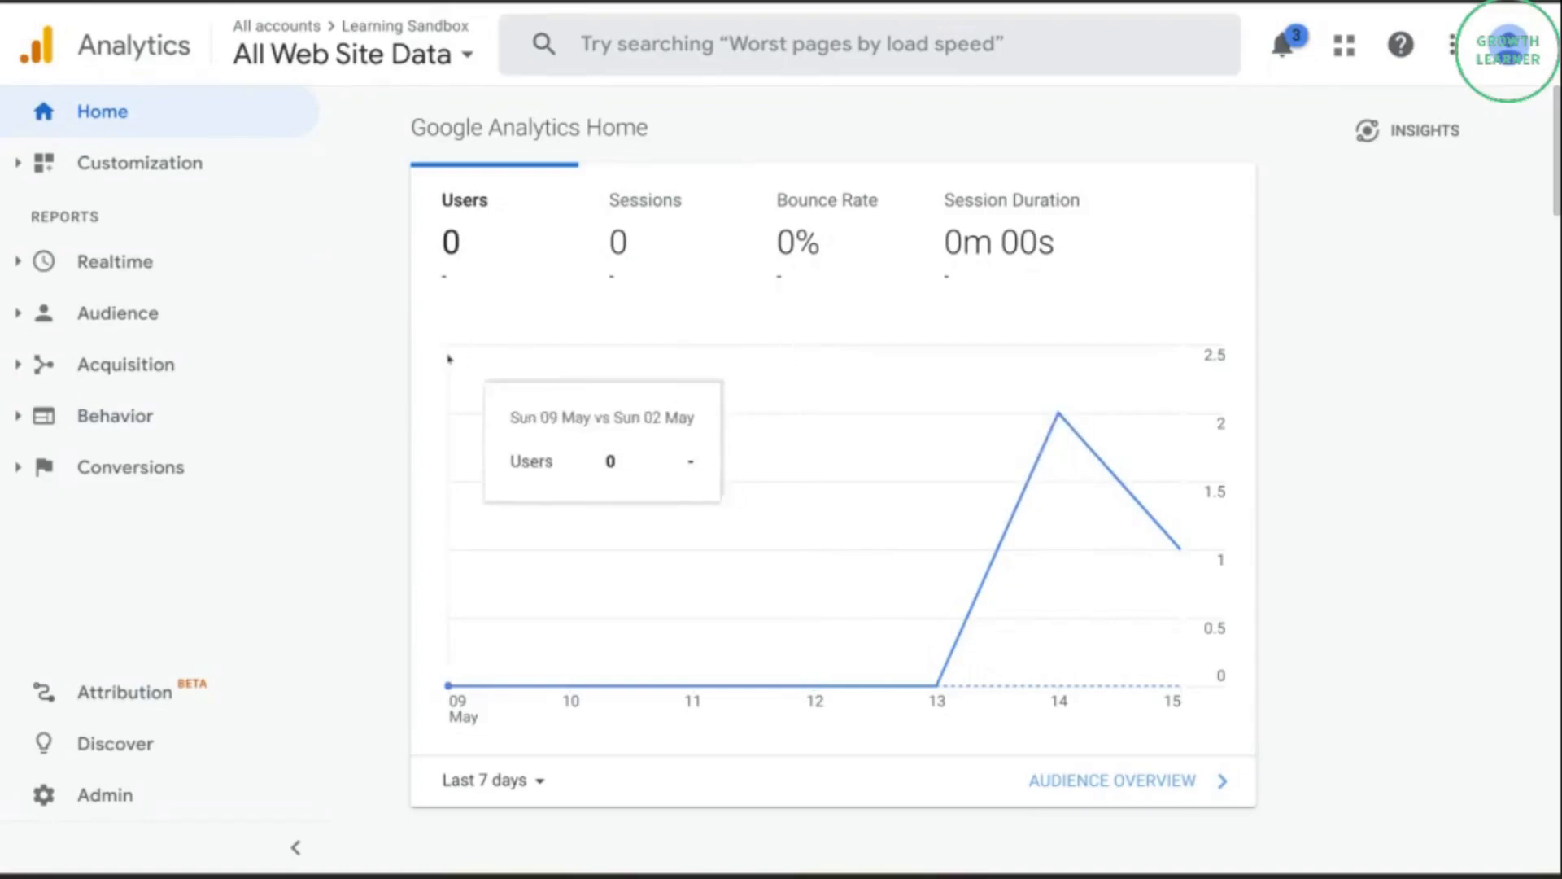
# Open the GA4 Setup Assistant in the Learning Sandbox property's admin settings and start creating a new Google Analytics 4 property.
pyautogui.click(61, 812)
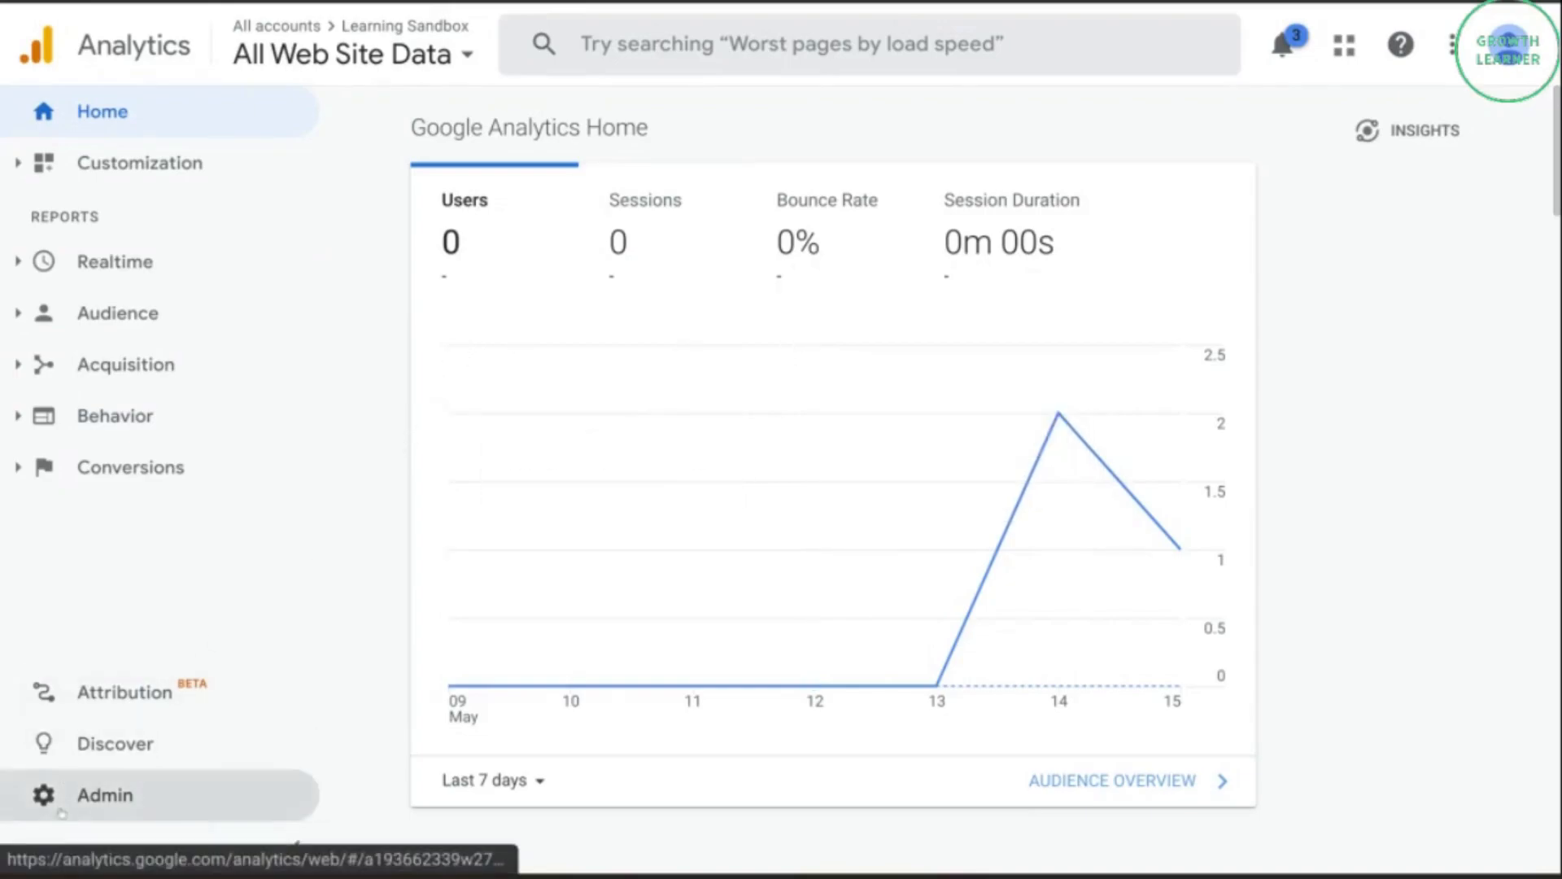
pyautogui.click(61, 812)
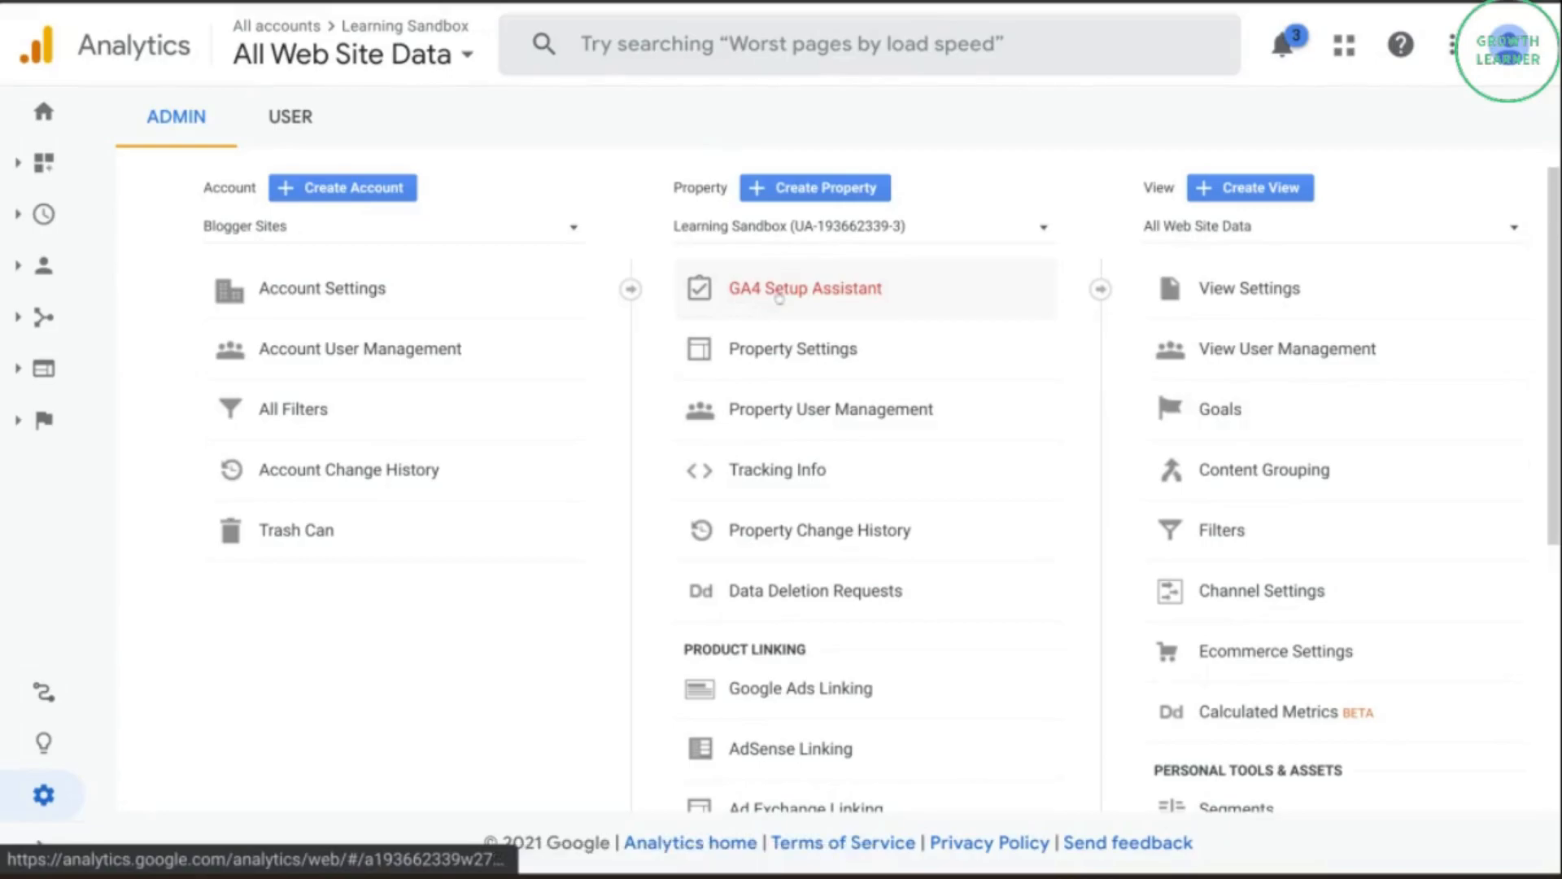
pyautogui.click(780, 299)
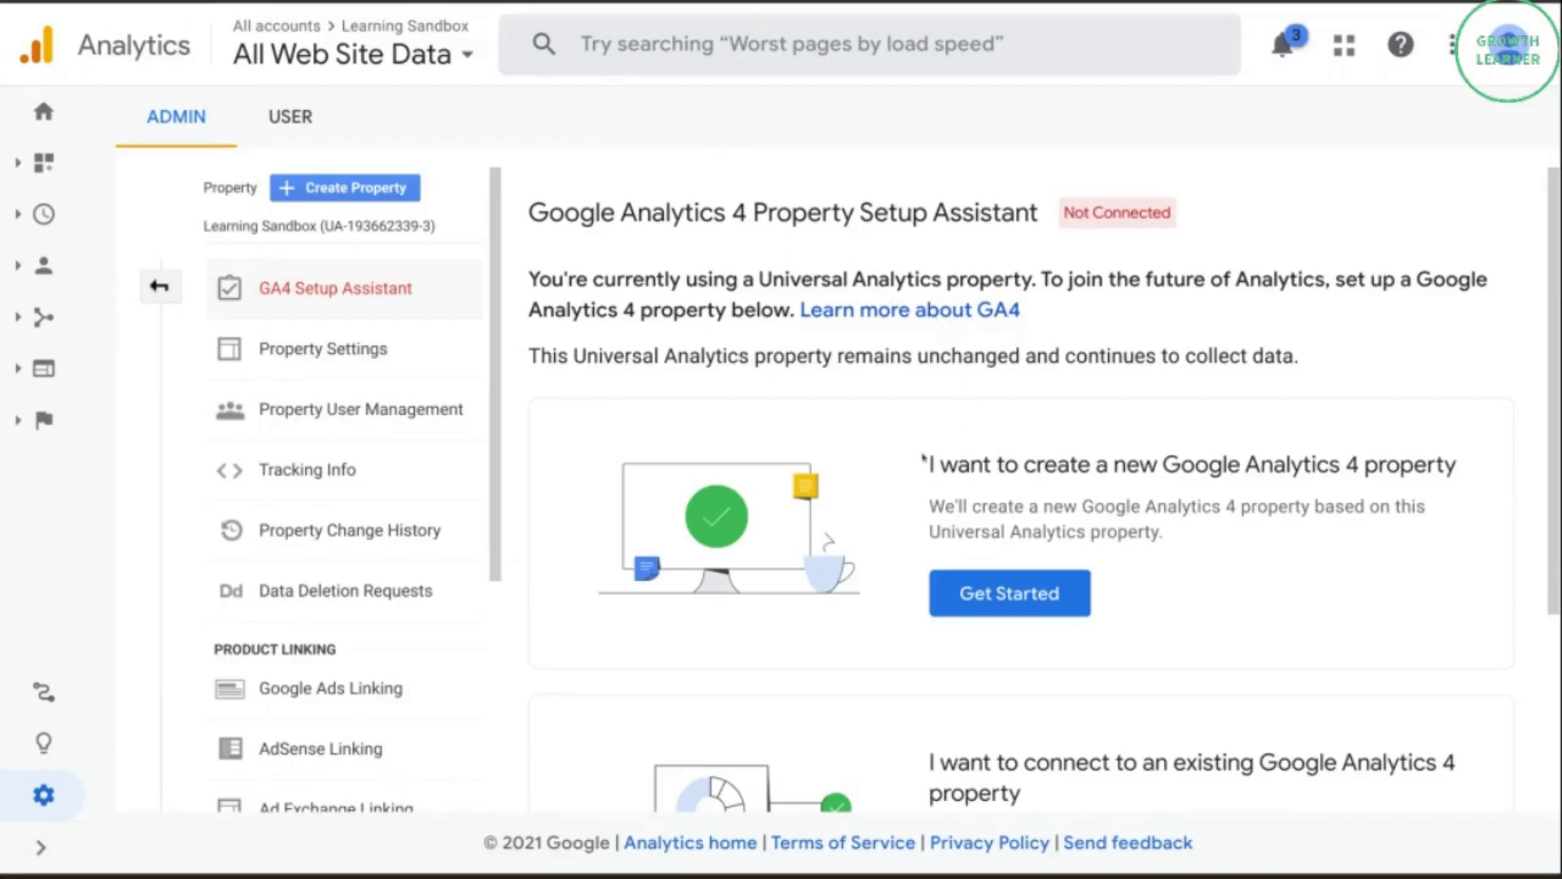
pyautogui.moveTo(923, 464); pyautogui.dragTo(1471, 478)
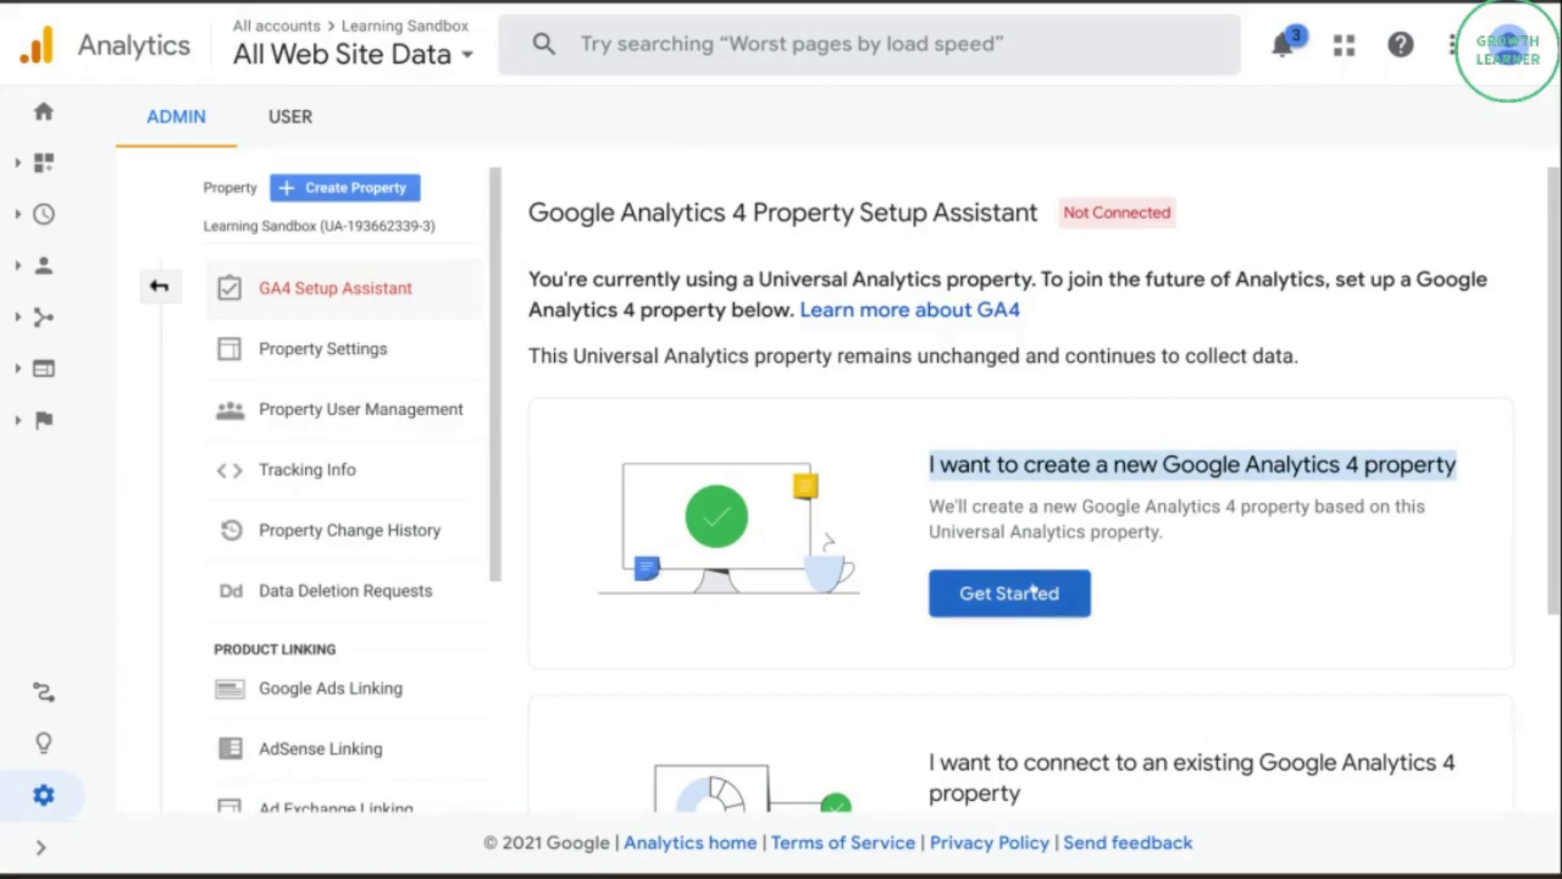
pyautogui.click(1032, 591)
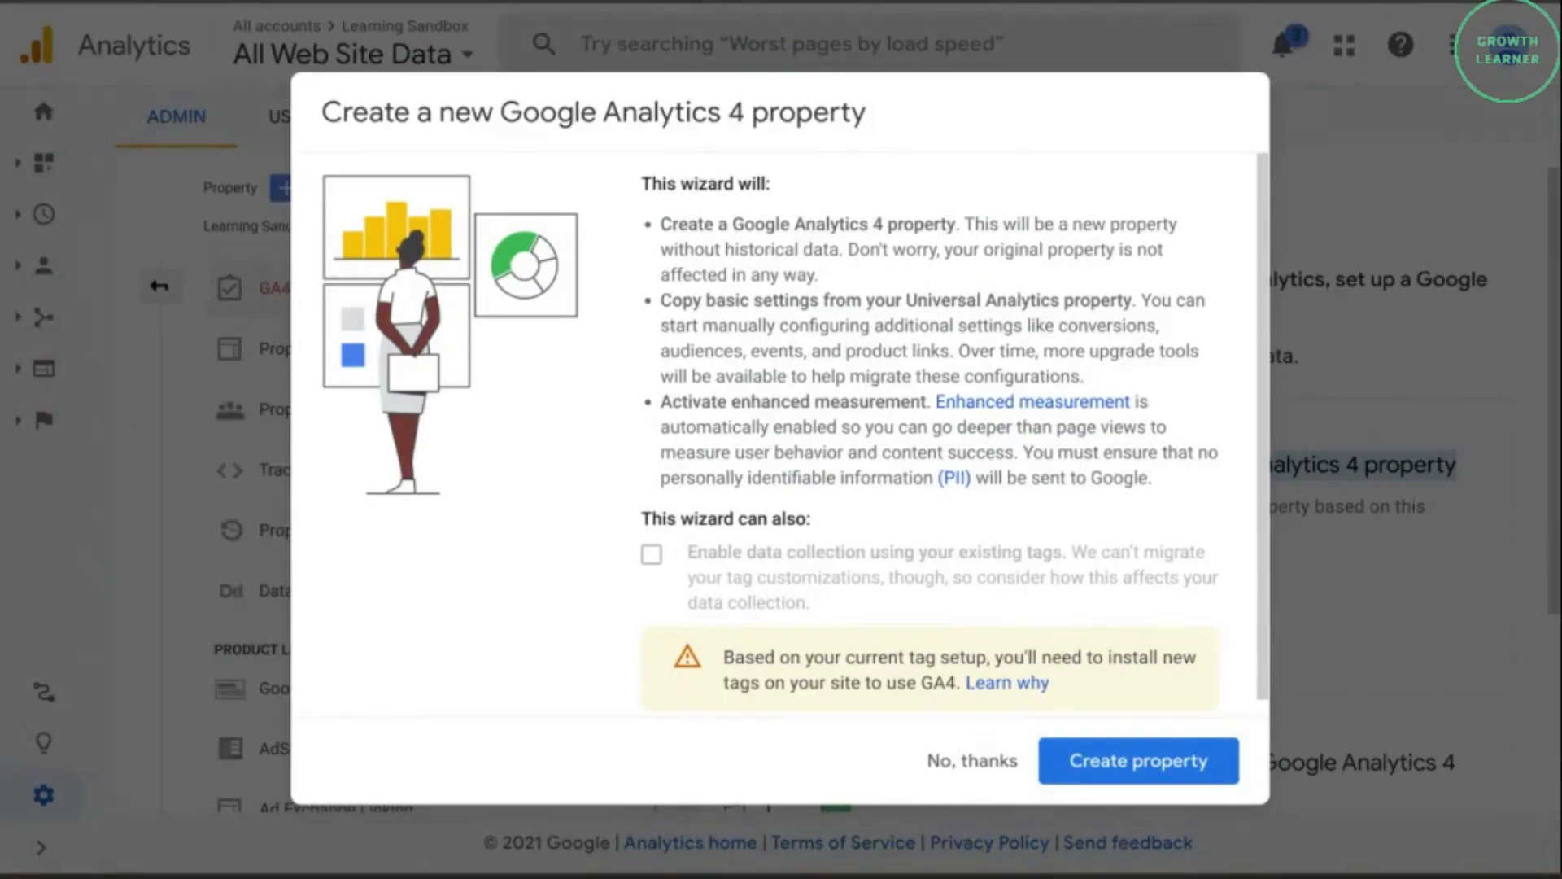
# Review the wizard's notes on copied settings, enhanced measurement and existing tags, and create the Google Analytics 4 property.
pyautogui.moveTo(675, 293); pyautogui.dragTo(949, 317)
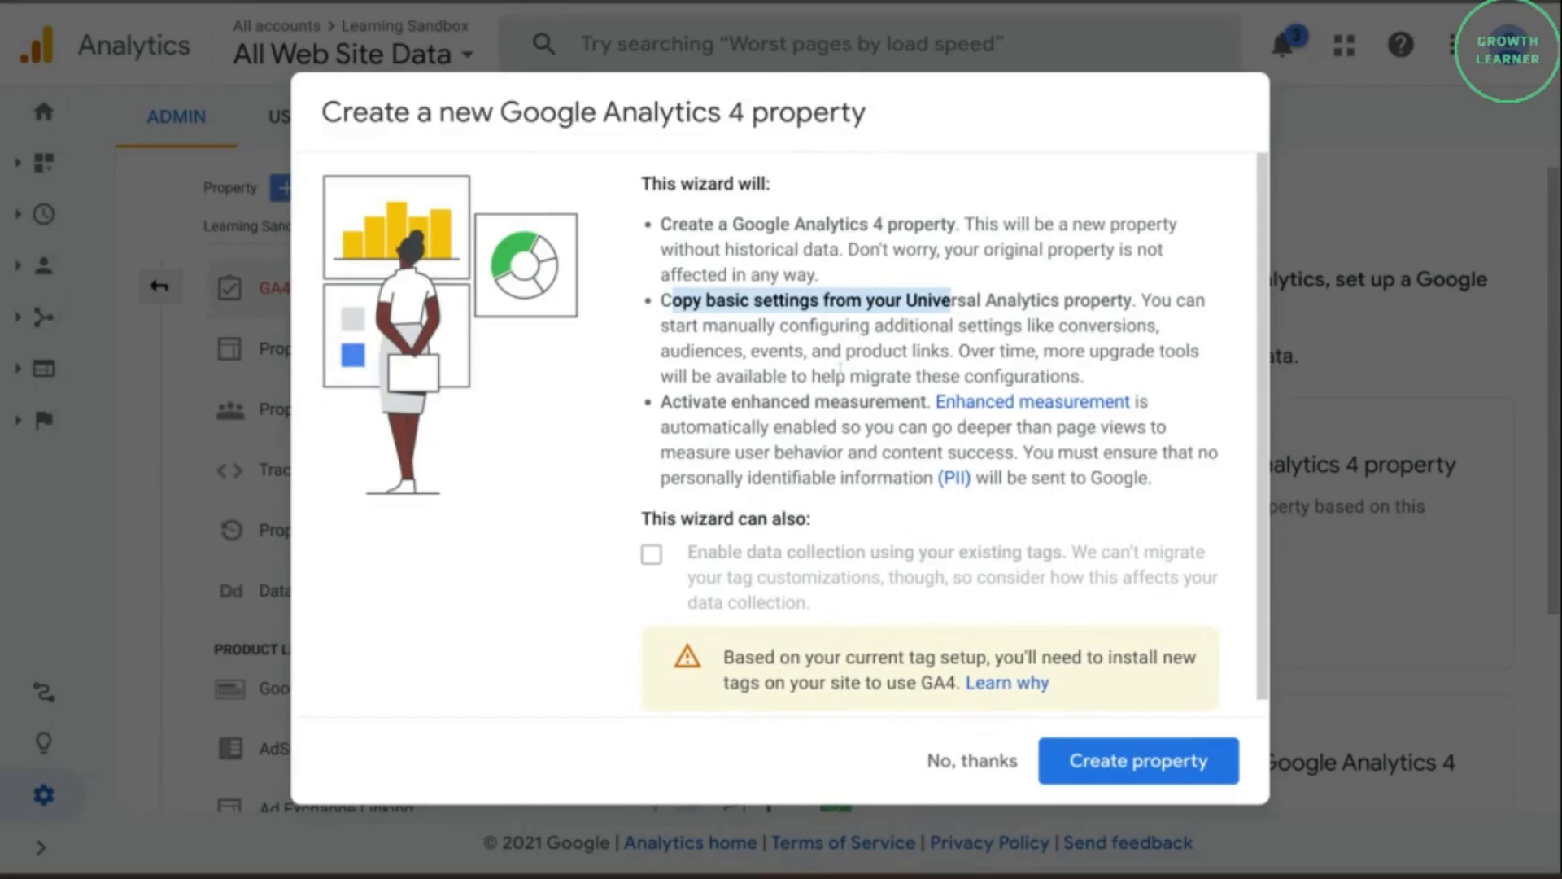
pyautogui.moveTo(661, 402); pyautogui.dragTo(901, 402)
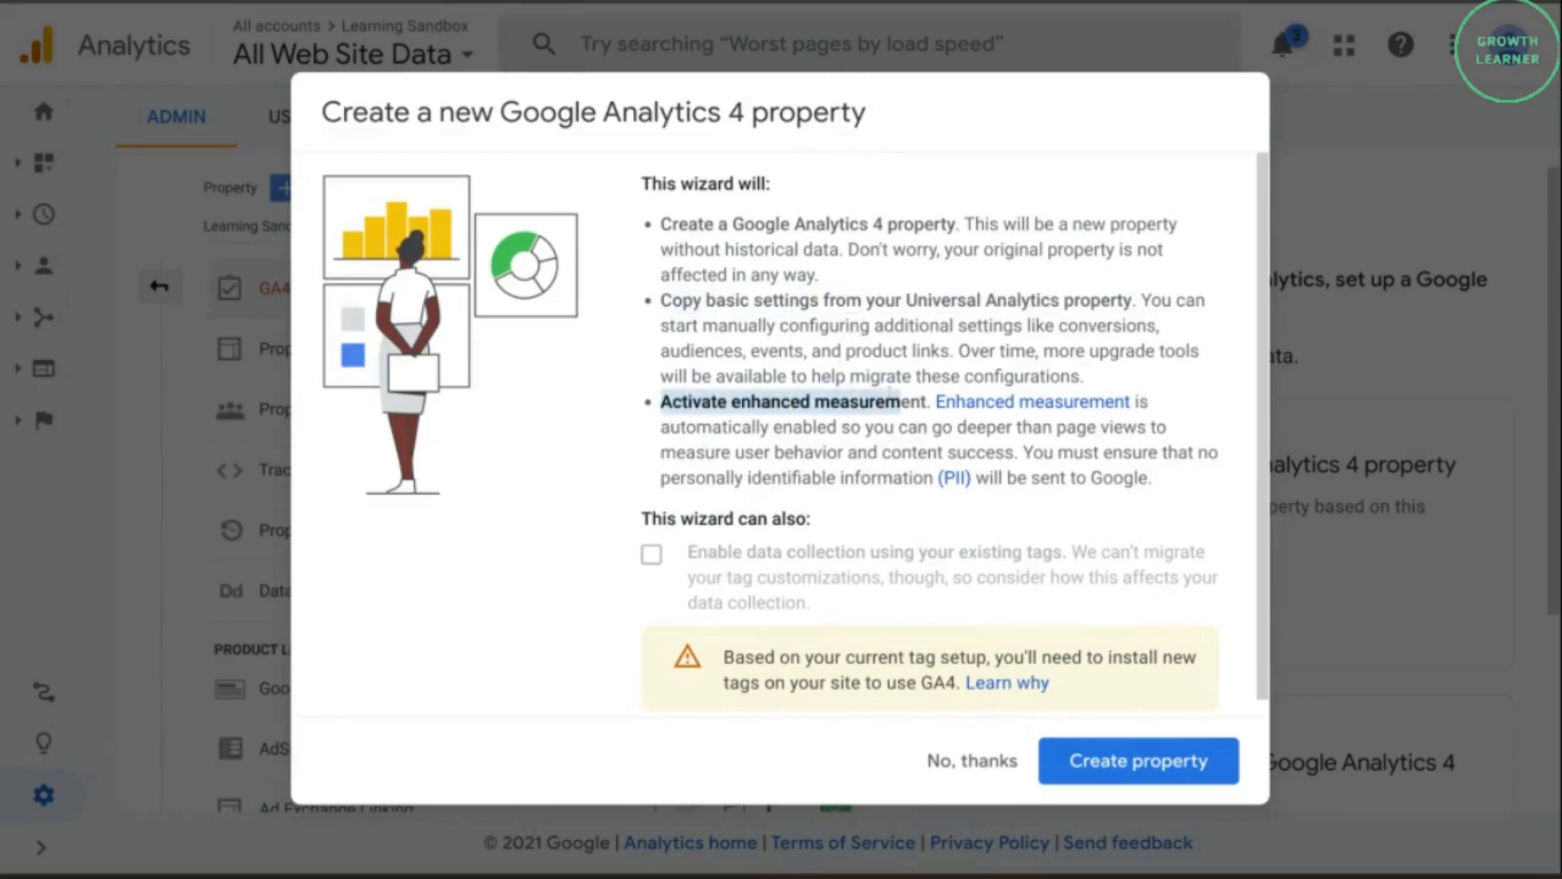
pyautogui.click(872, 401)
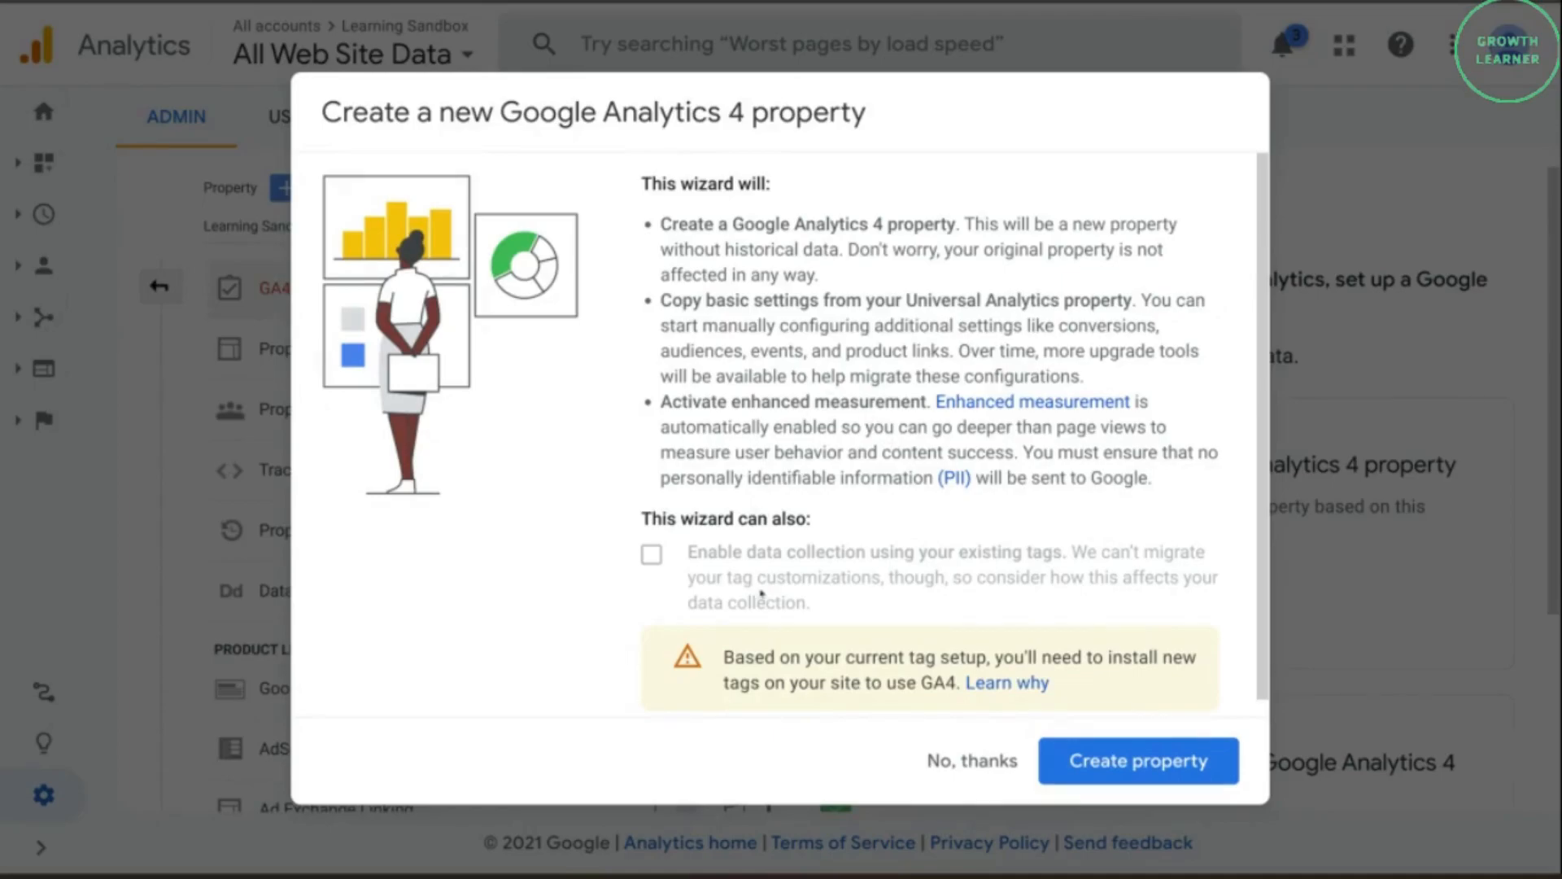
pyautogui.moveTo(690, 545); pyautogui.dragTo(1064, 536)
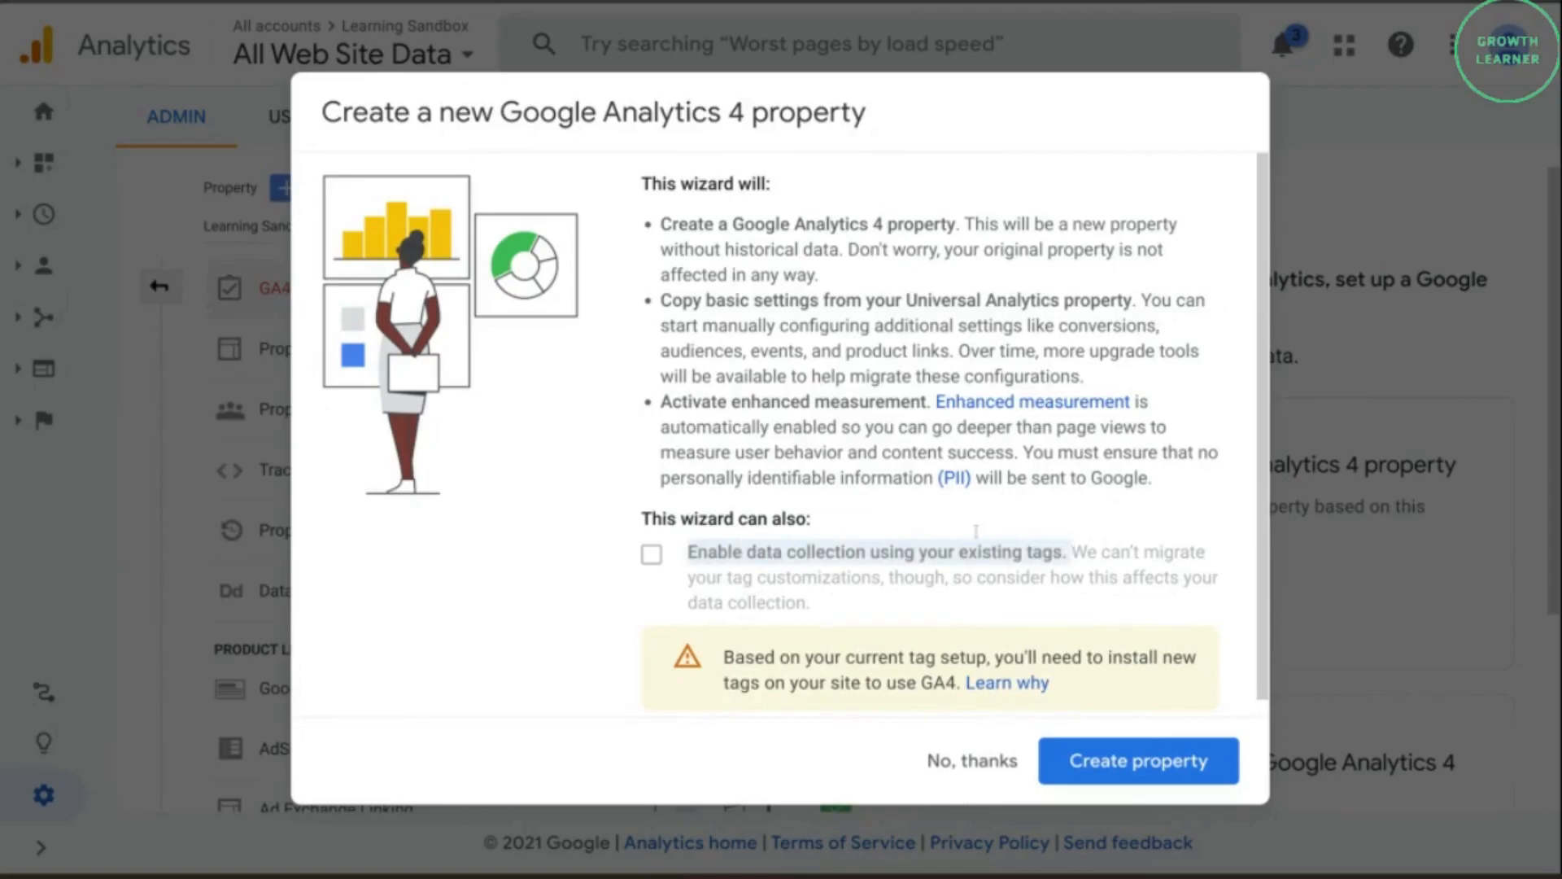
pyautogui.click(974, 521)
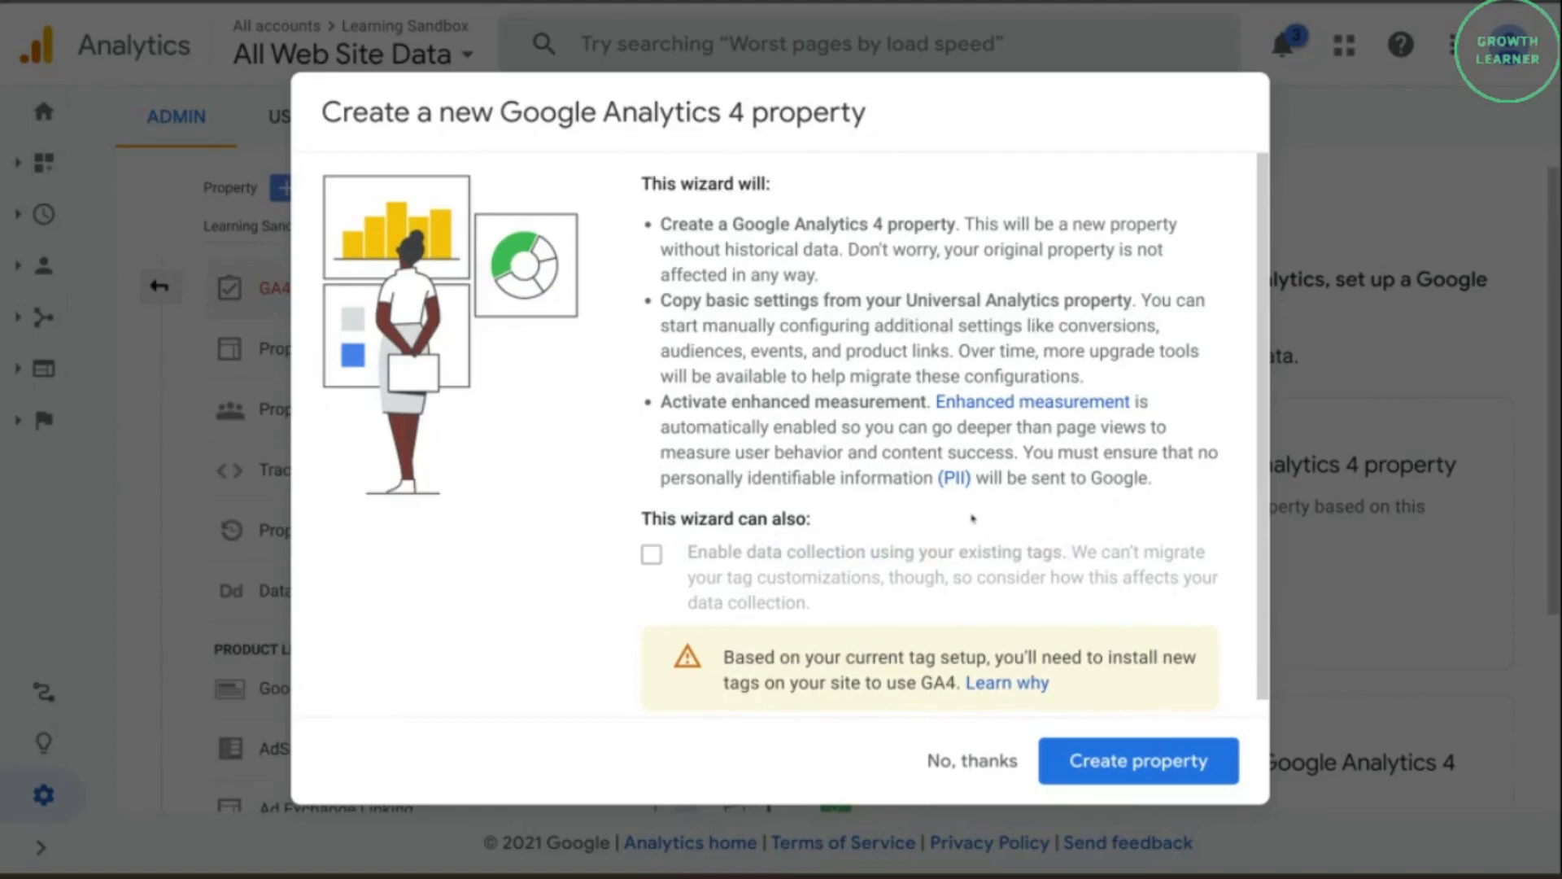
pyautogui.scroll(-1, 972, 510)
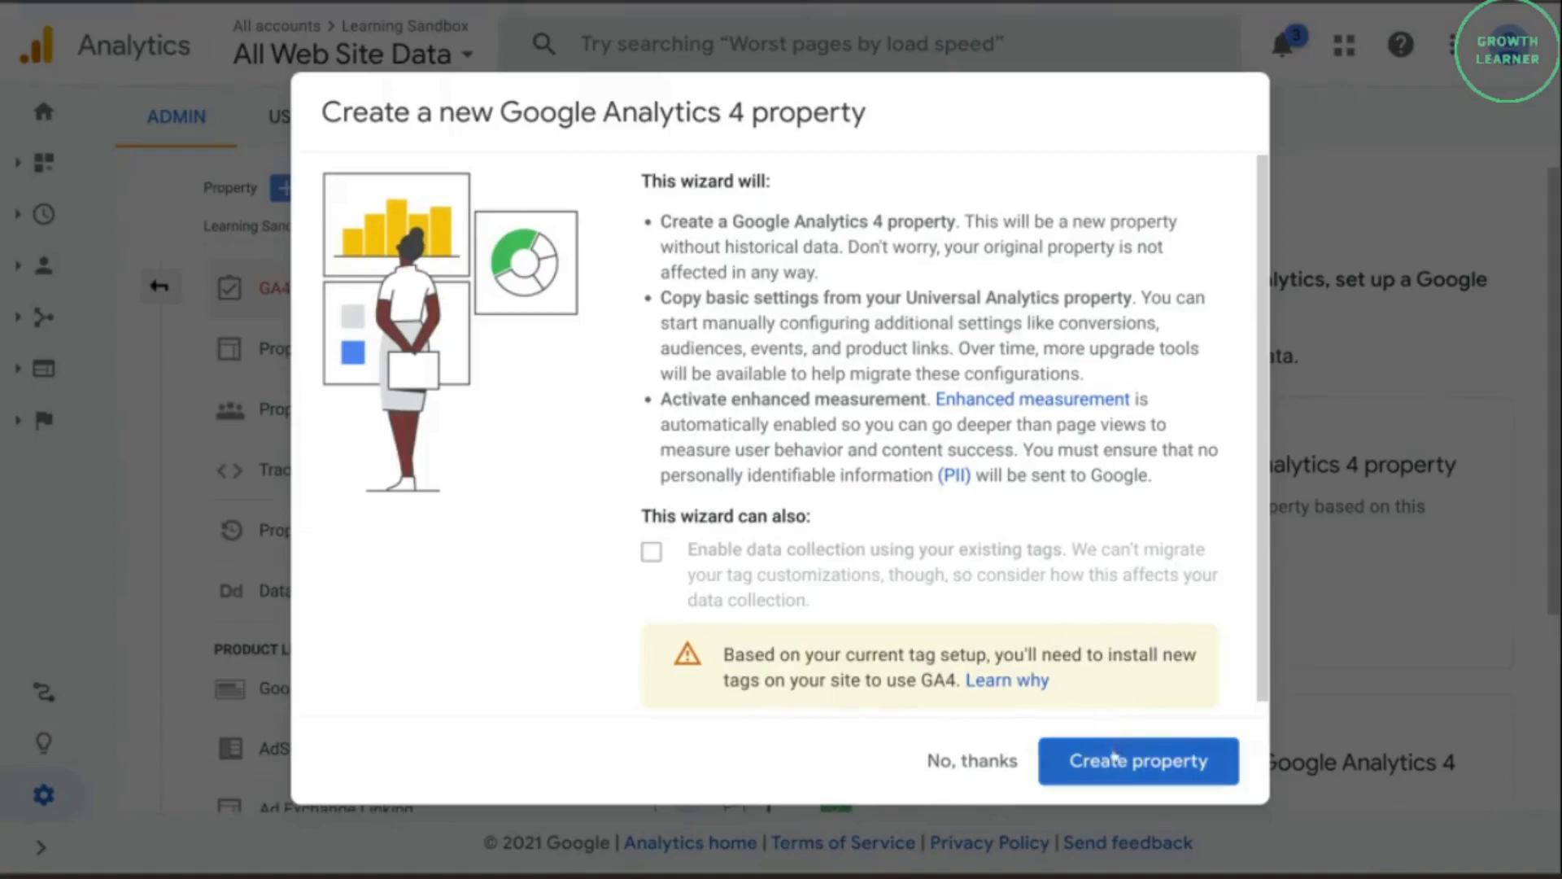
pyautogui.click(1116, 760)
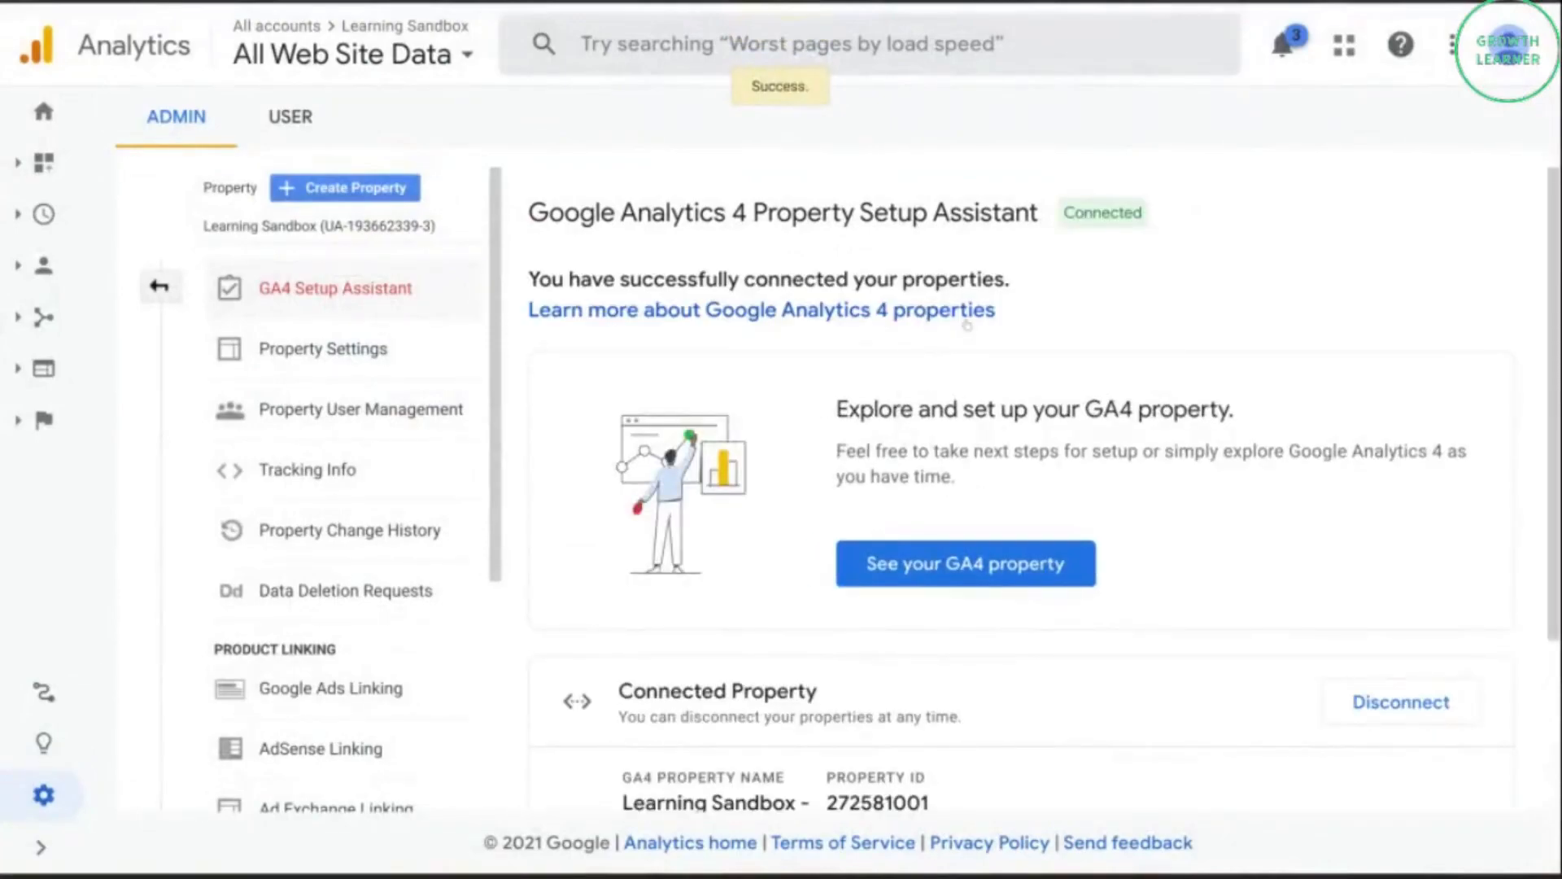
# Check the connection status in the Property Setup Assistant and open the connected GA4 property.
pyautogui.scroll(-1, 985, 335)
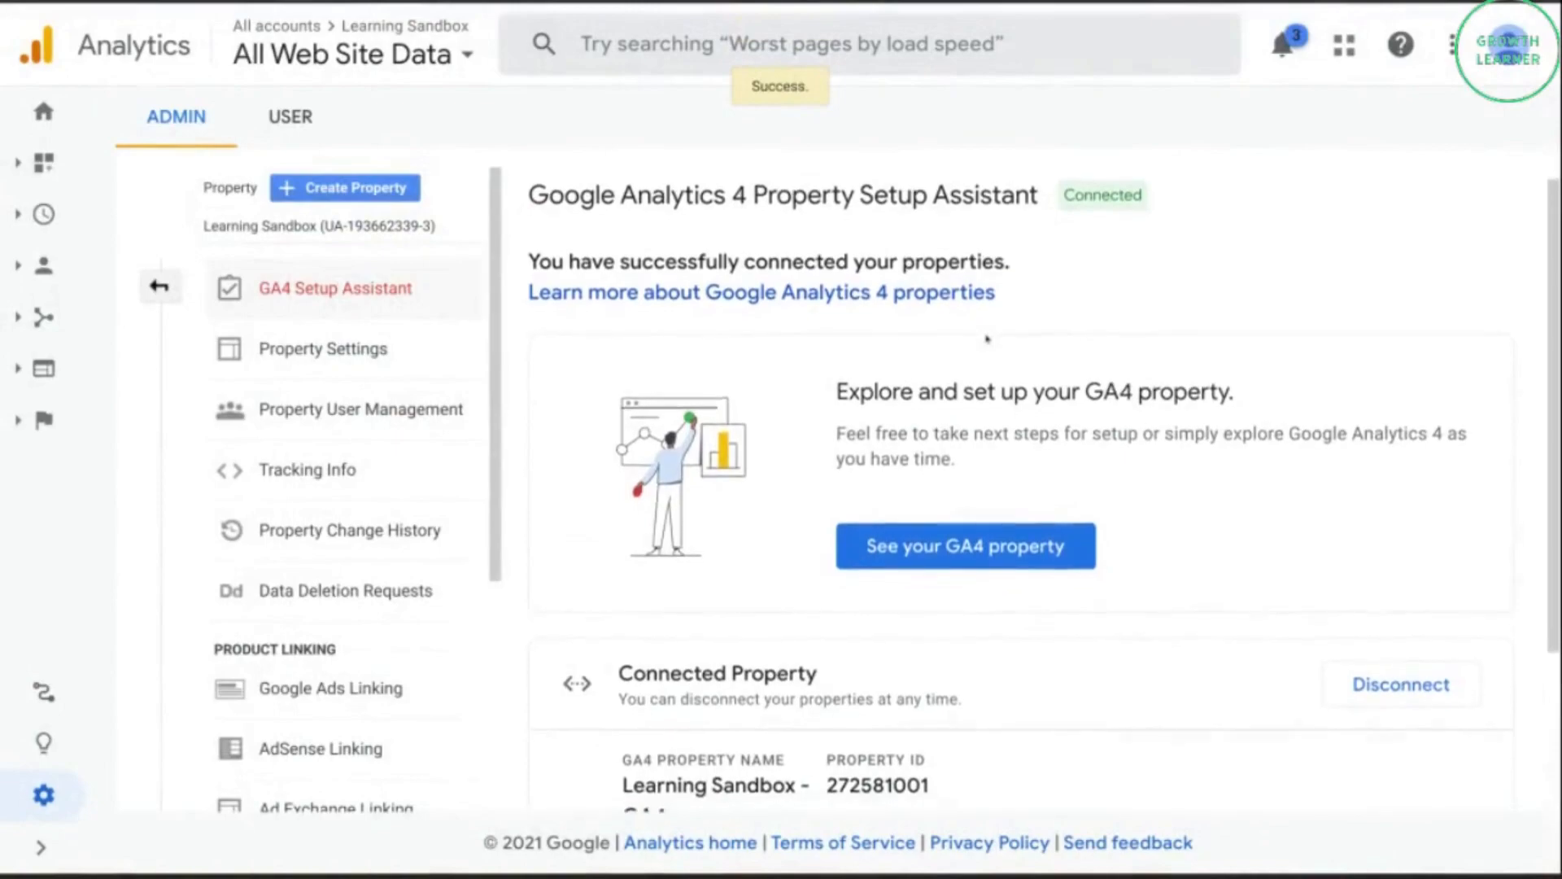
pyautogui.scroll(-1, 1016, 310)
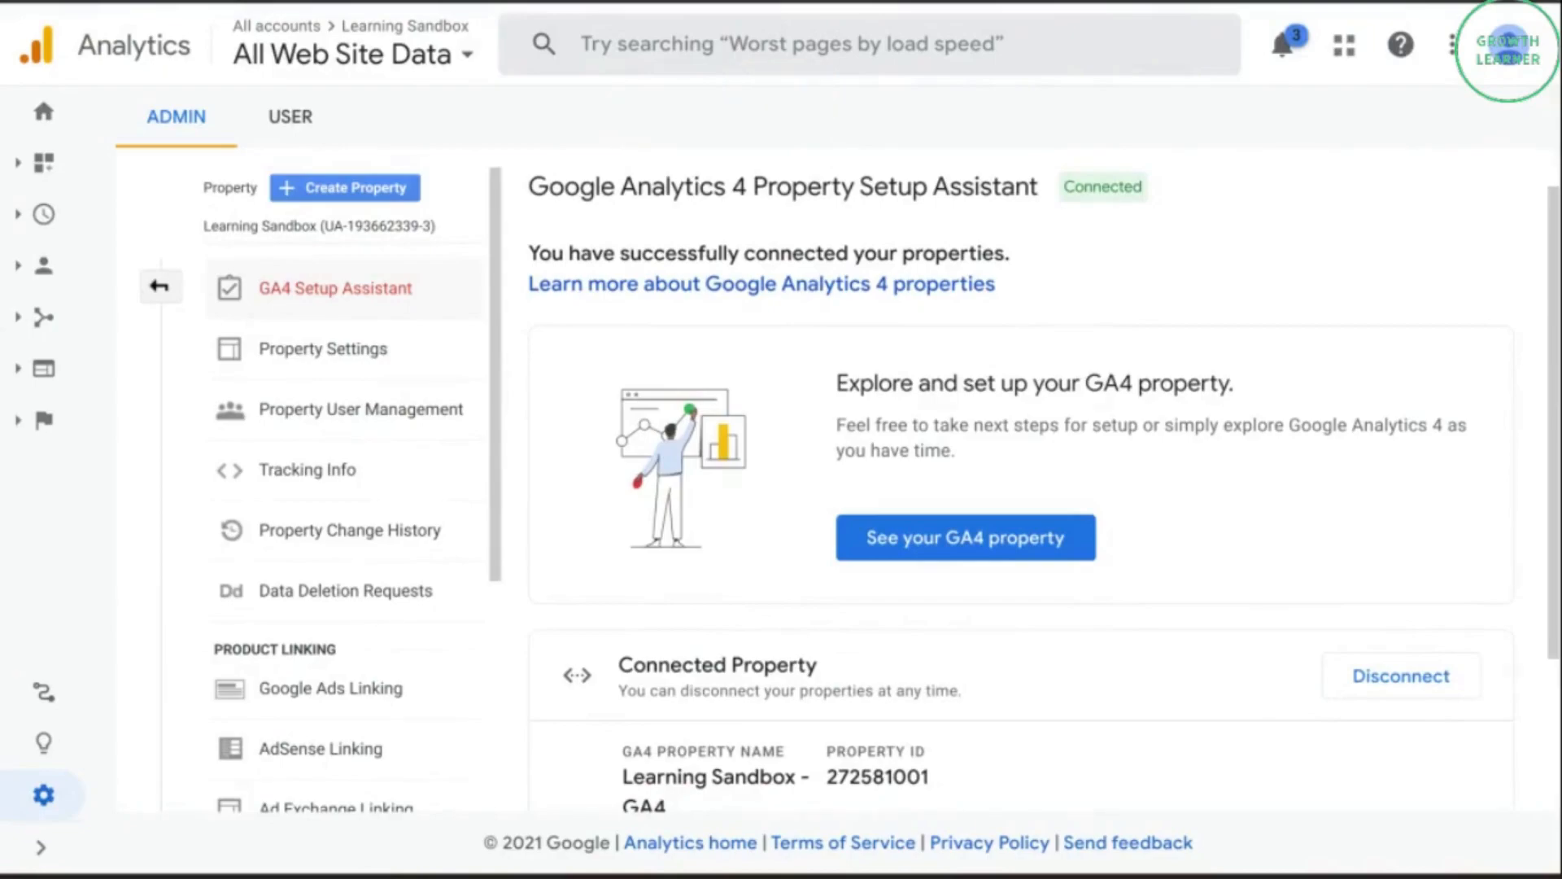
pyautogui.moveTo(1060, 186); pyautogui.dragTo(1148, 209)
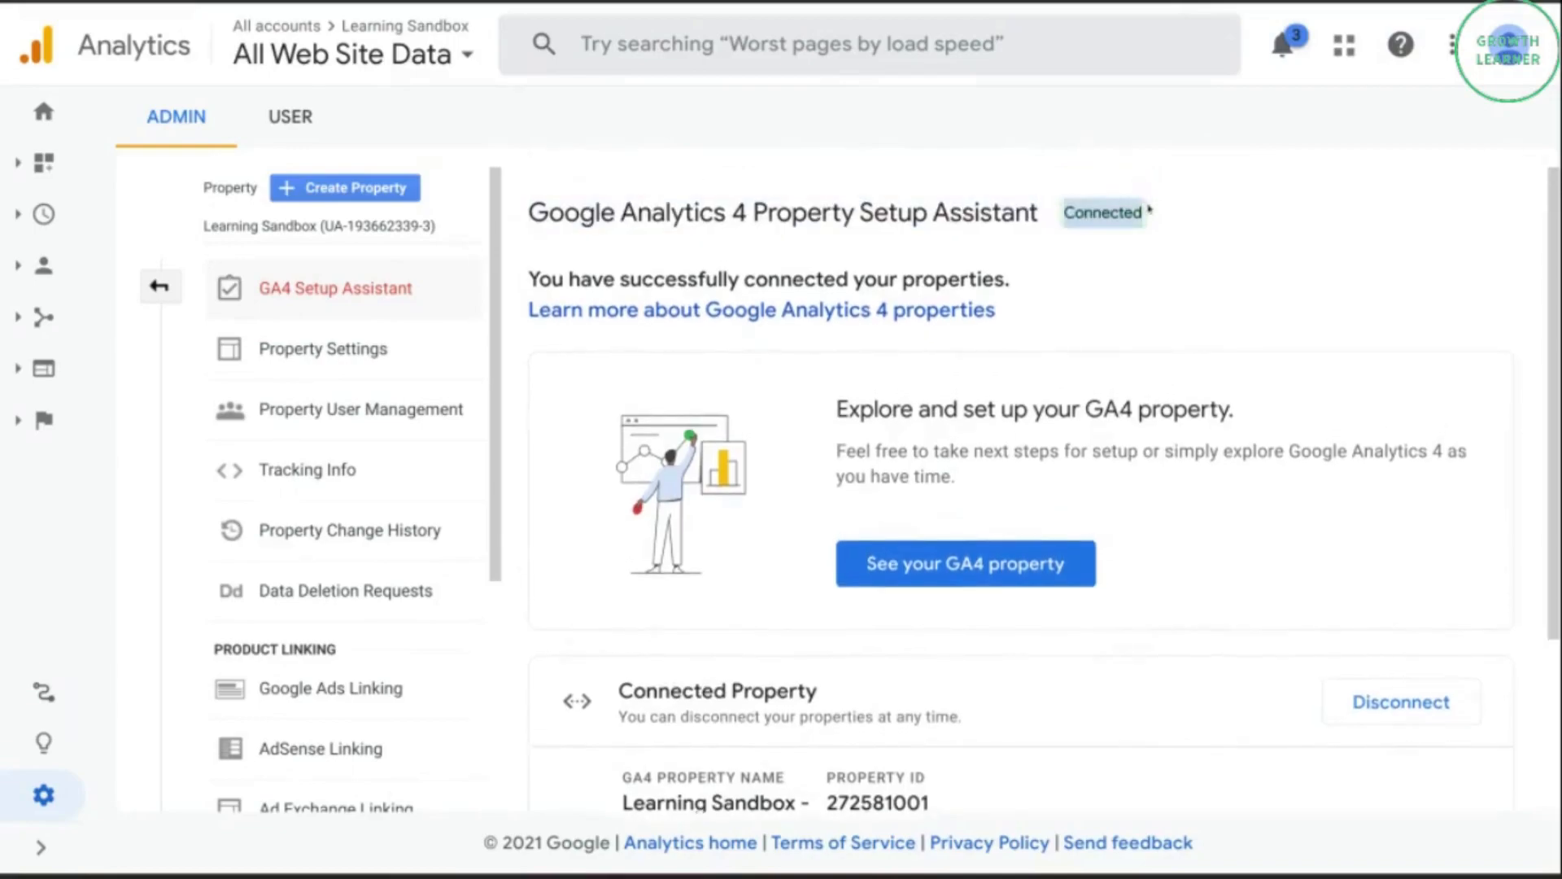
pyautogui.click(1120, 256)
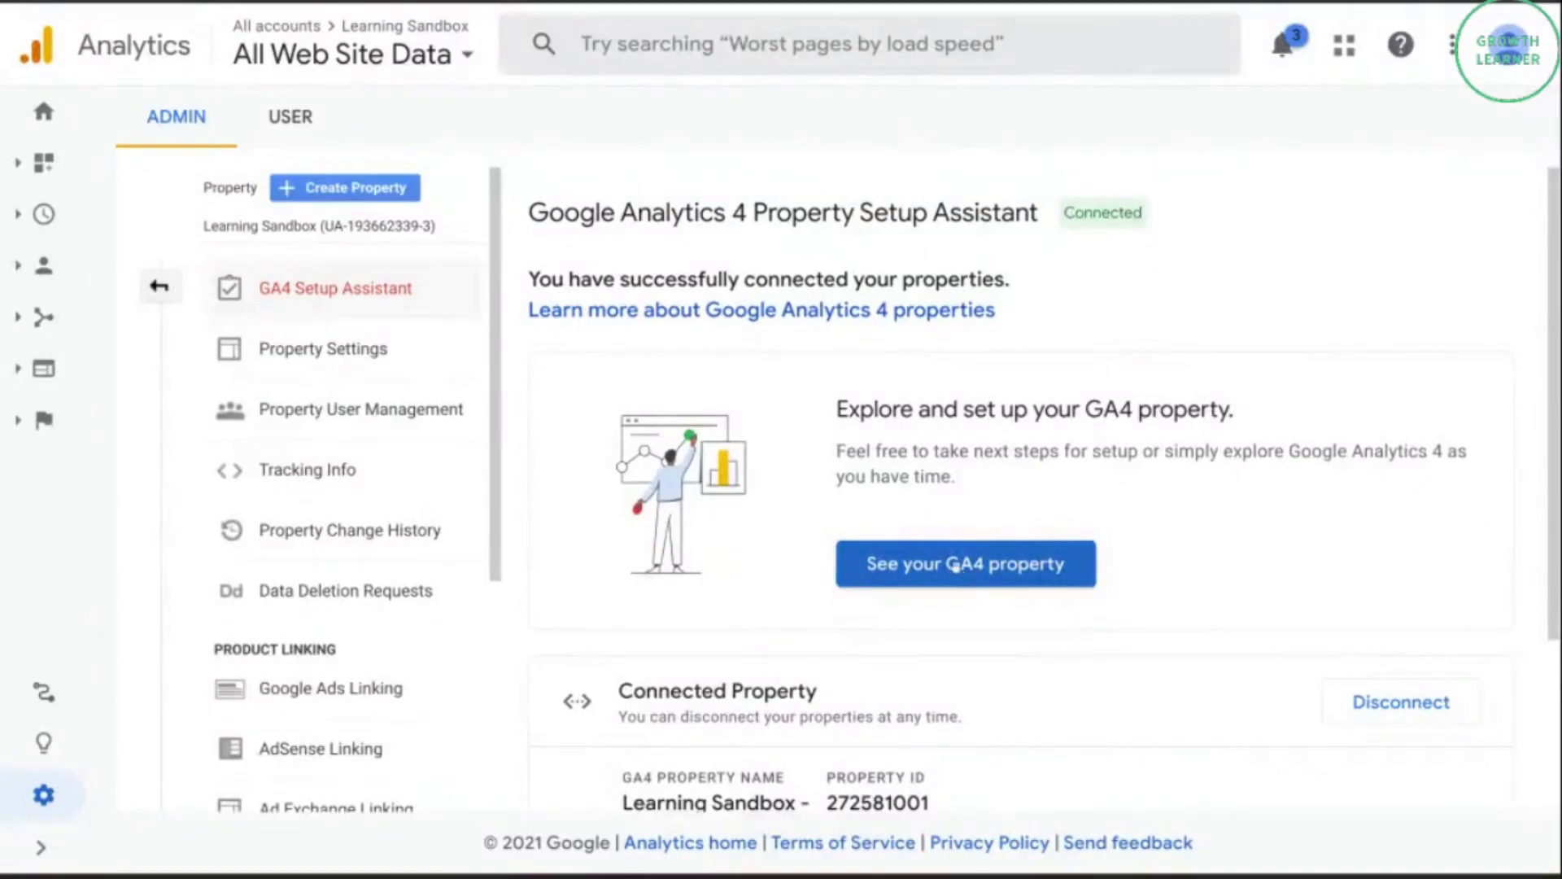
pyautogui.click(955, 567)
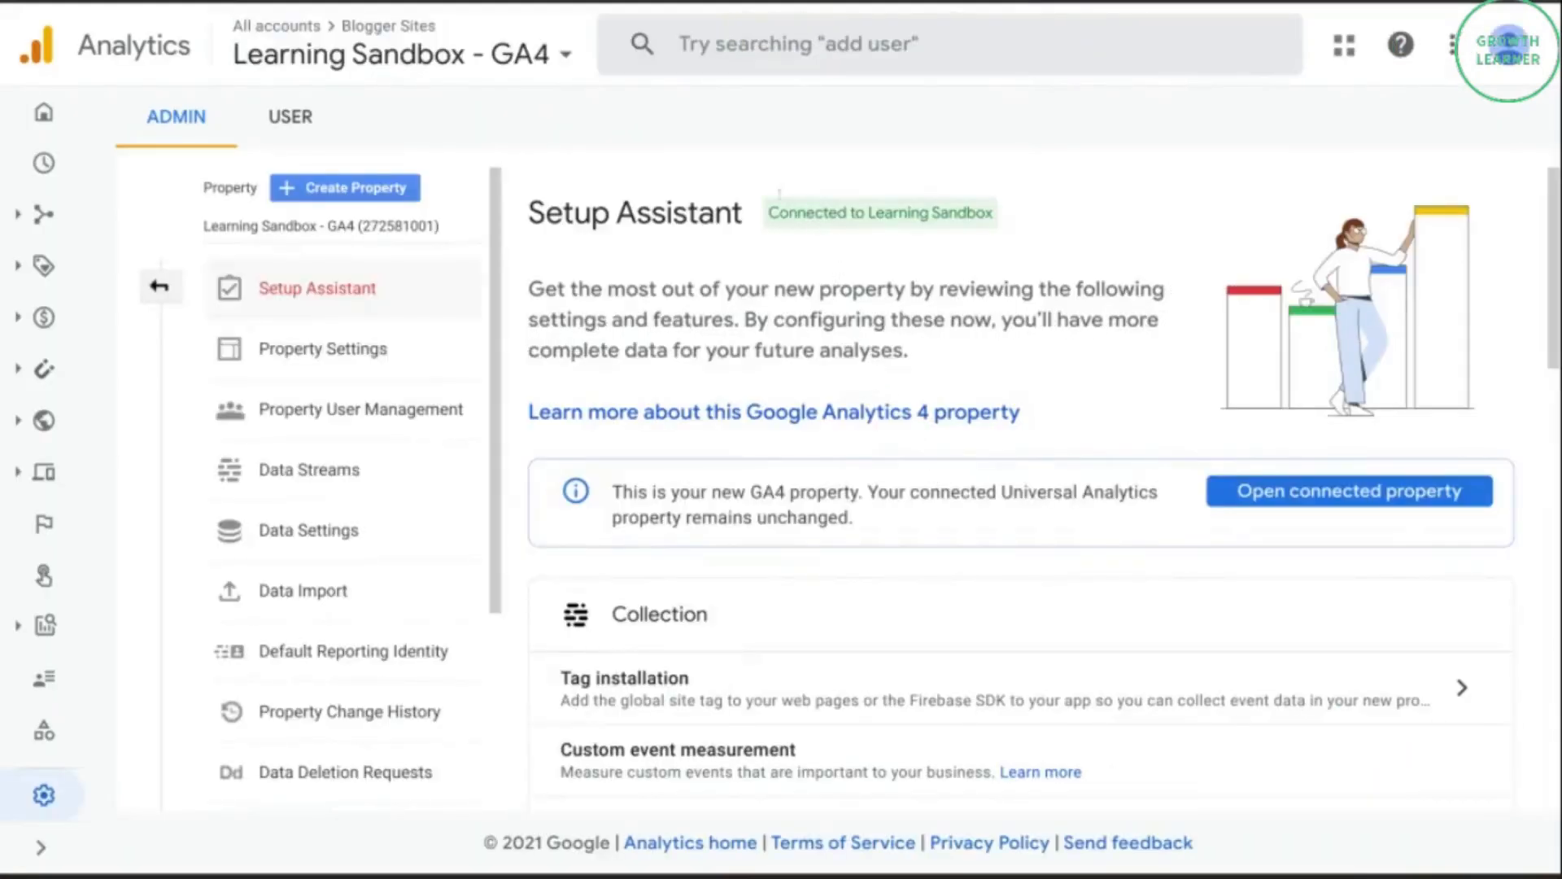
# Look through the new property's Setup Assistant, from its connection status and collection options to linking, audiences, conversions and user management.
pyautogui.moveTo(767, 213); pyautogui.dragTo(997, 214)
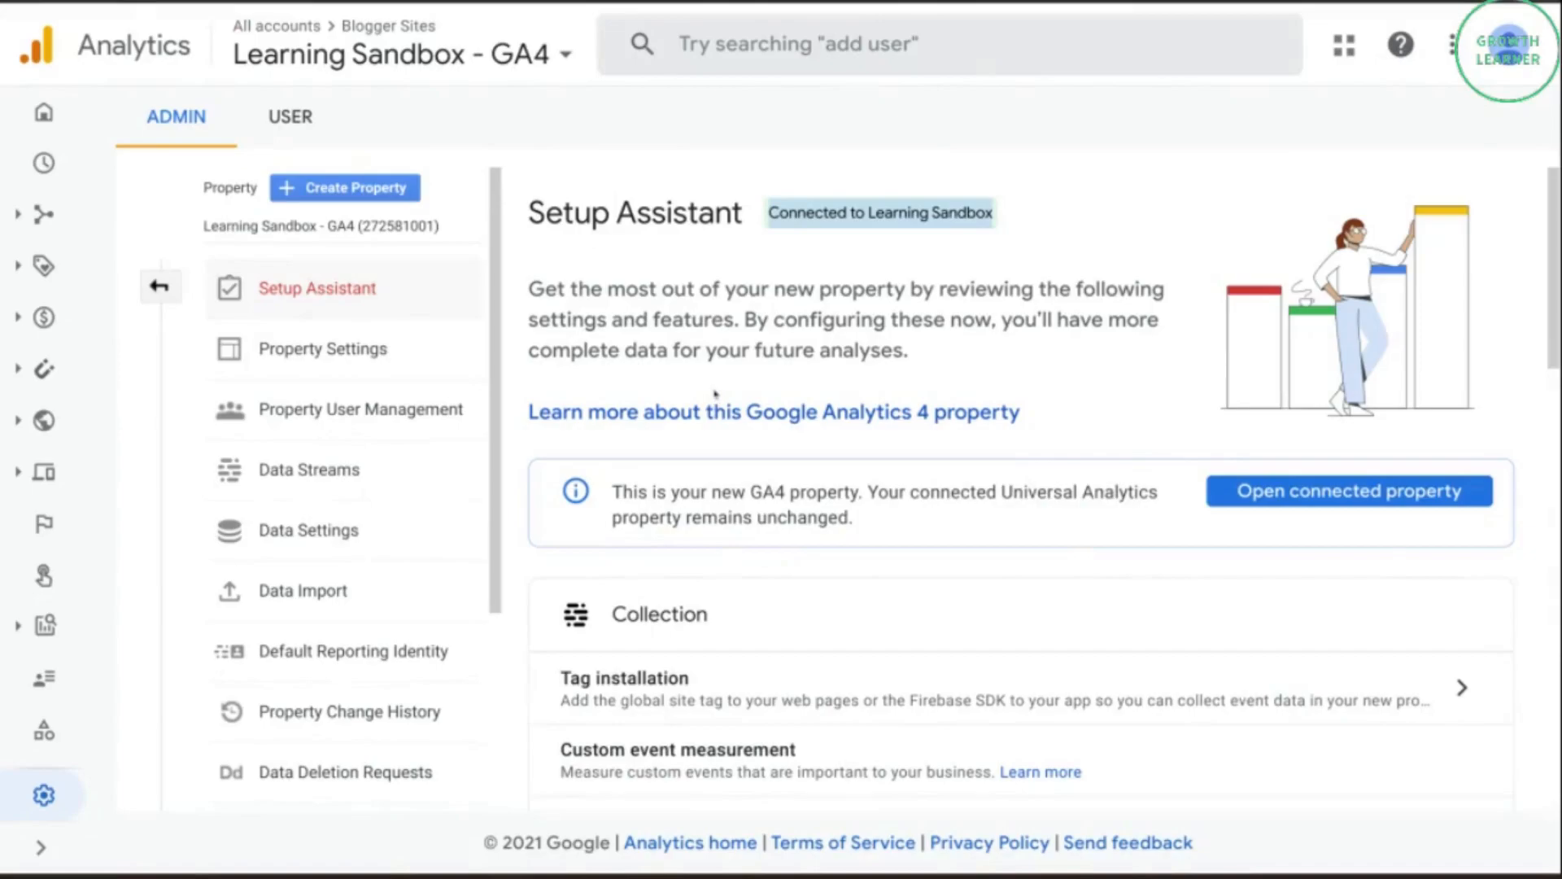
pyautogui.scroll(-1, 714, 392)
pyautogui.scroll(-1, 721, 316)
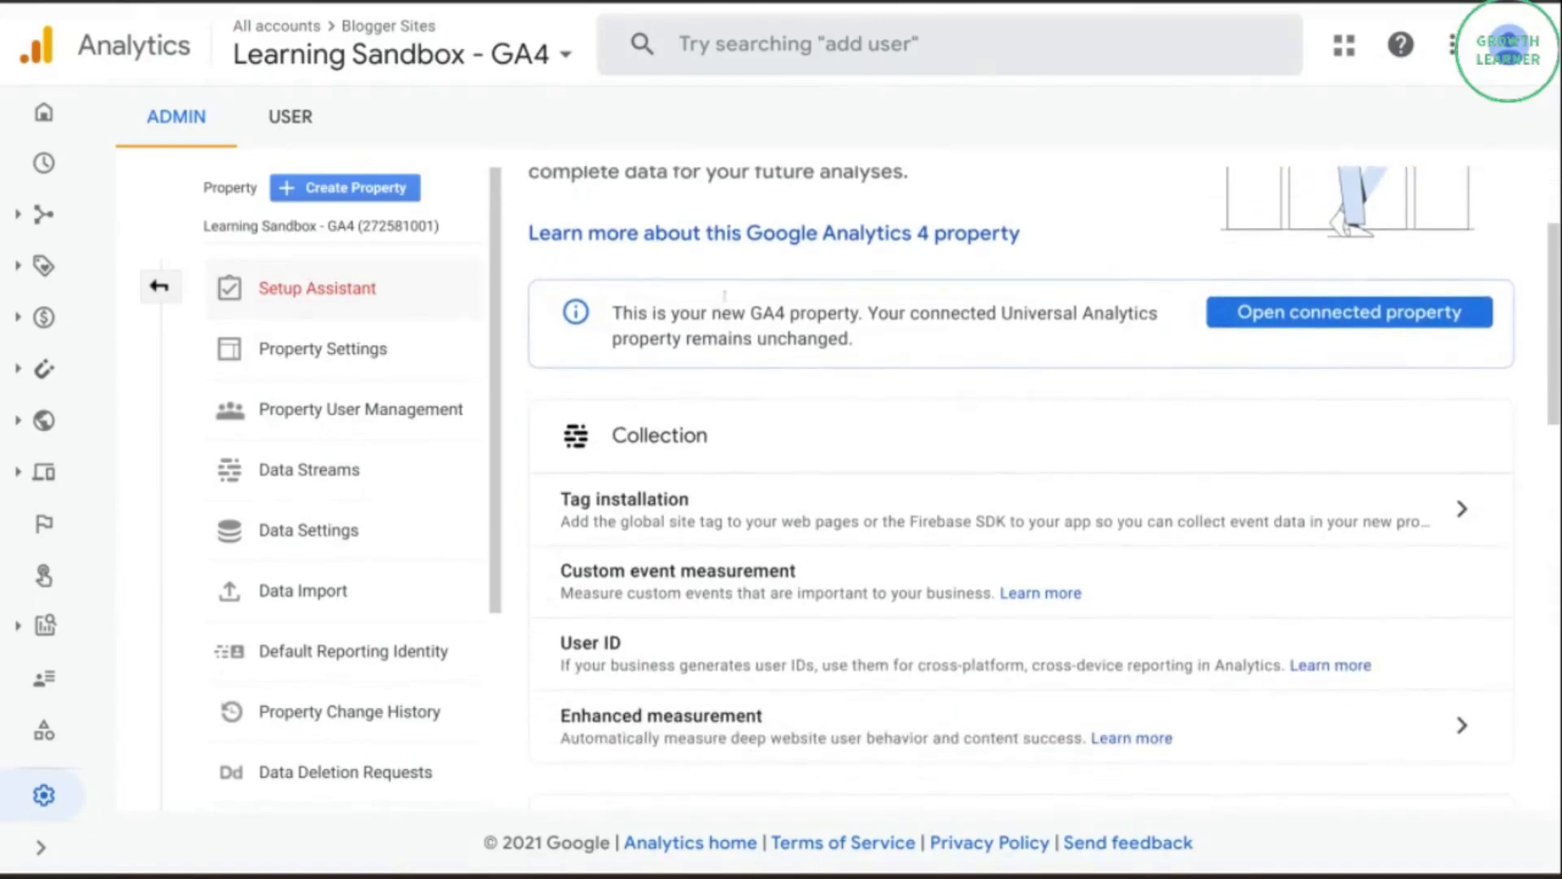
pyautogui.scroll(-1, 755, 366)
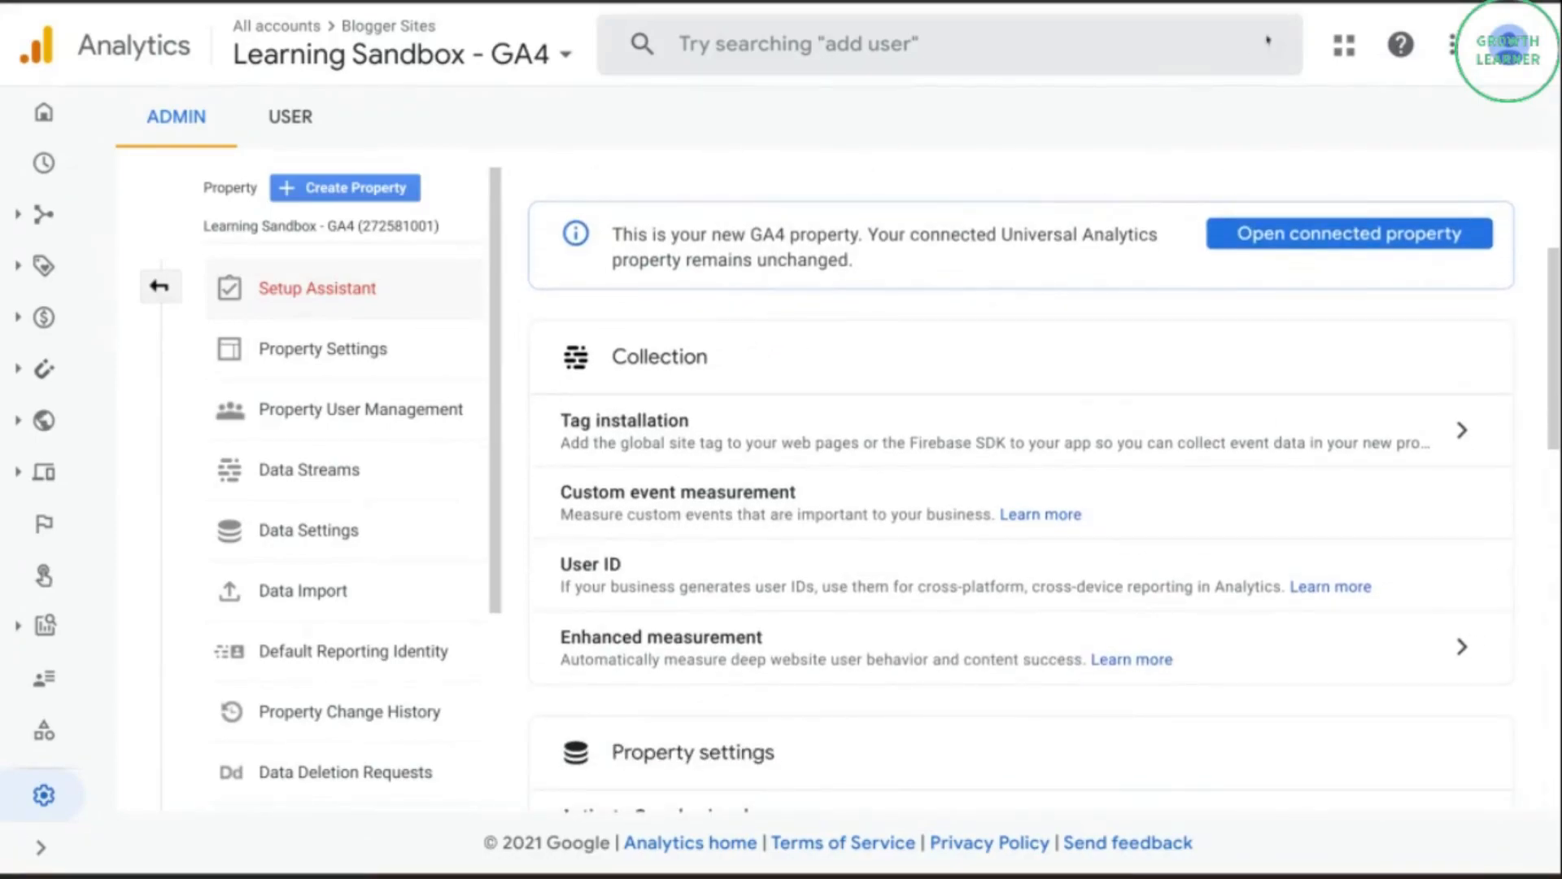
pyautogui.scroll(-4, 871, 359)
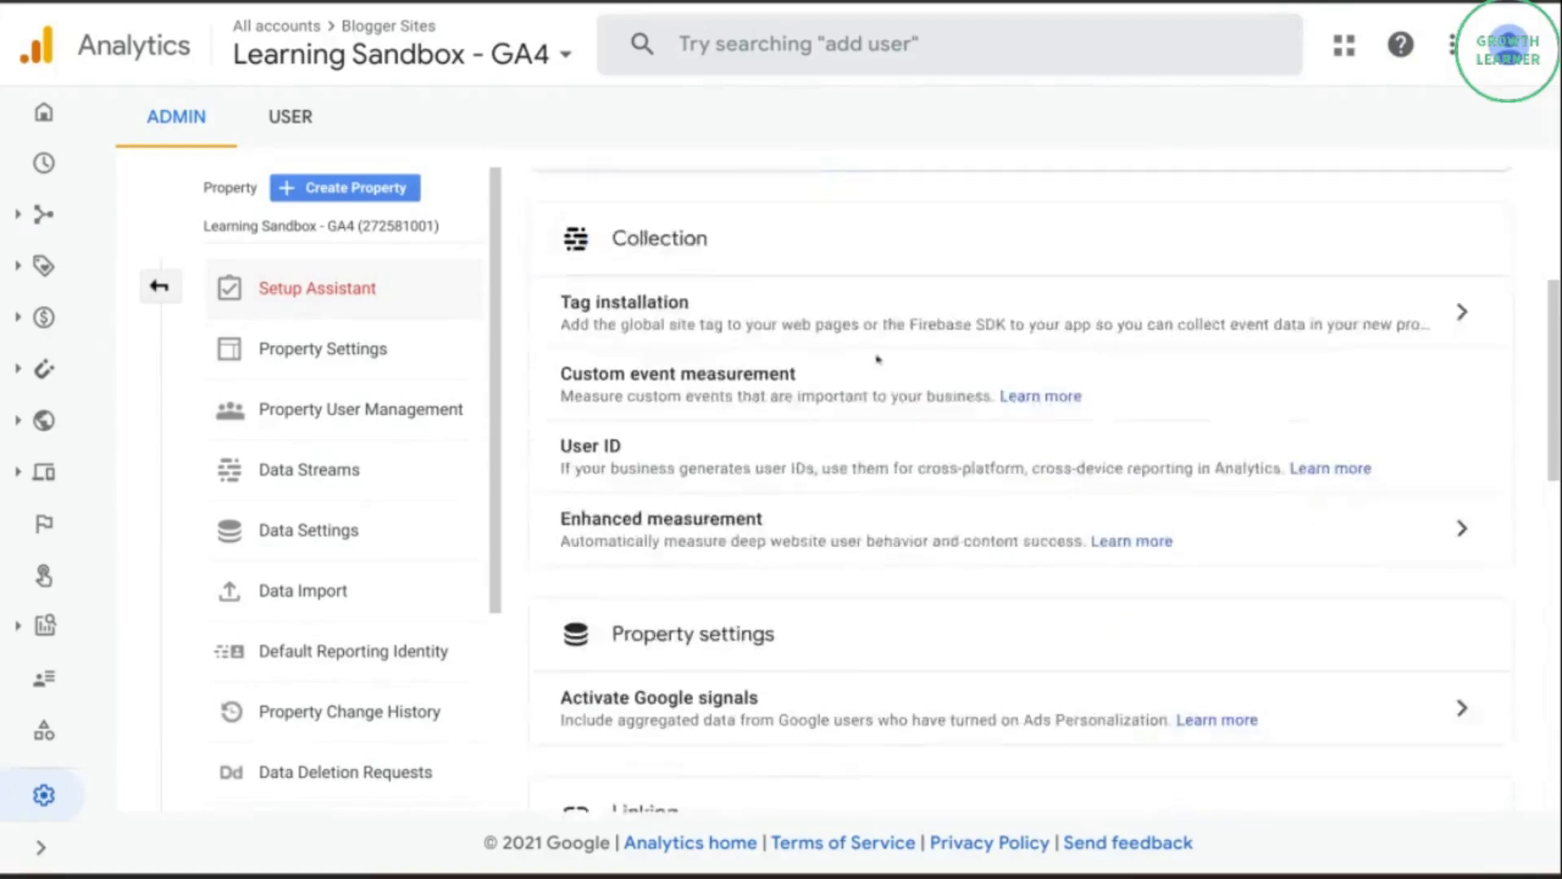
pyautogui.scroll(1, 616, 452)
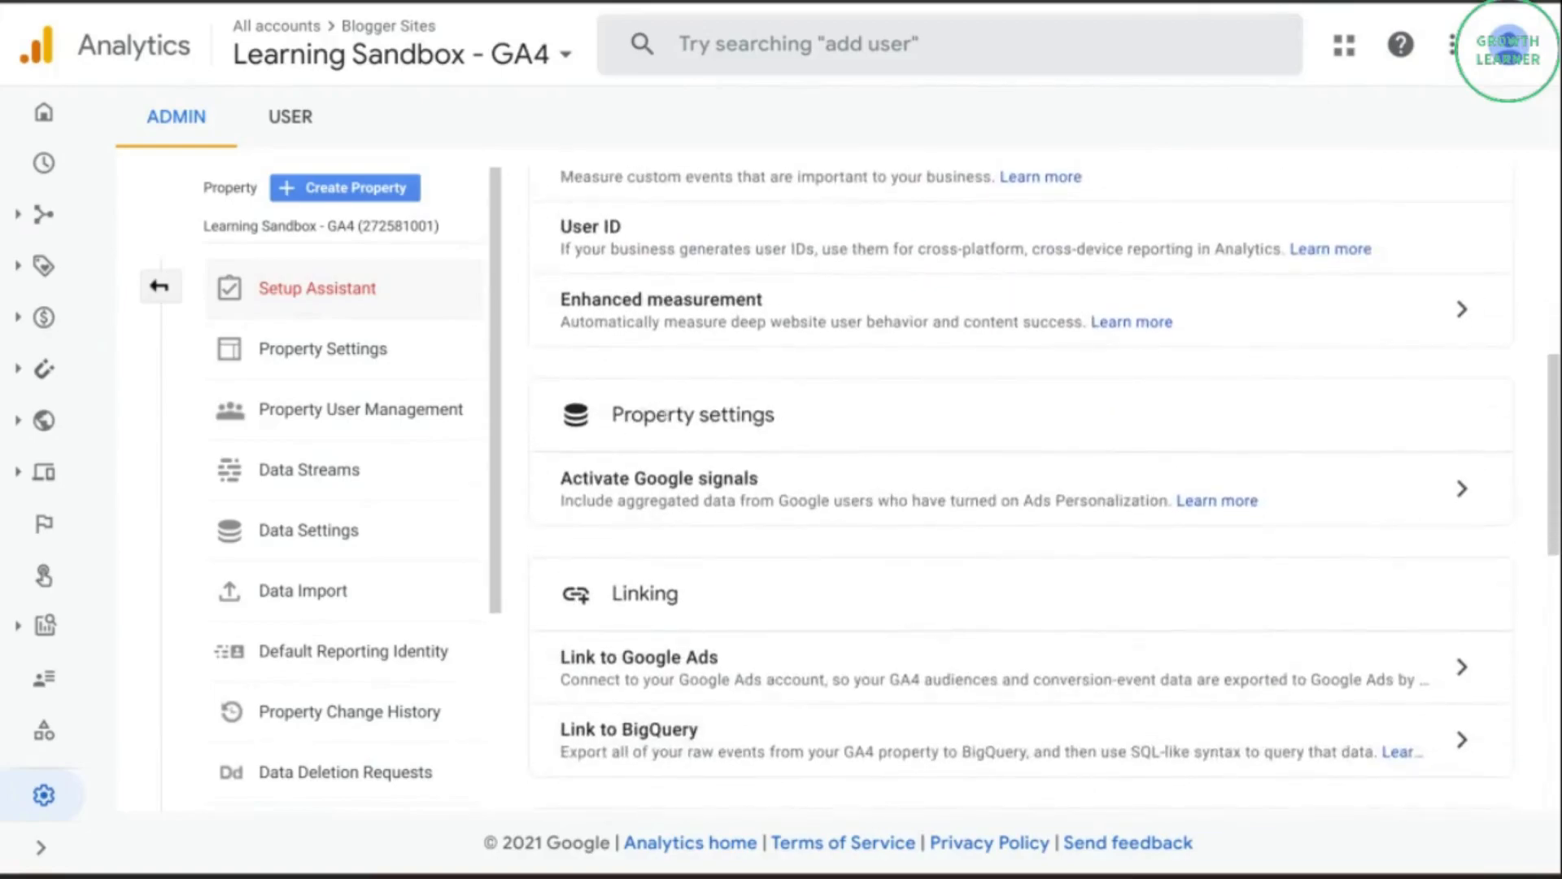
pyautogui.scroll(-2, 684, 416)
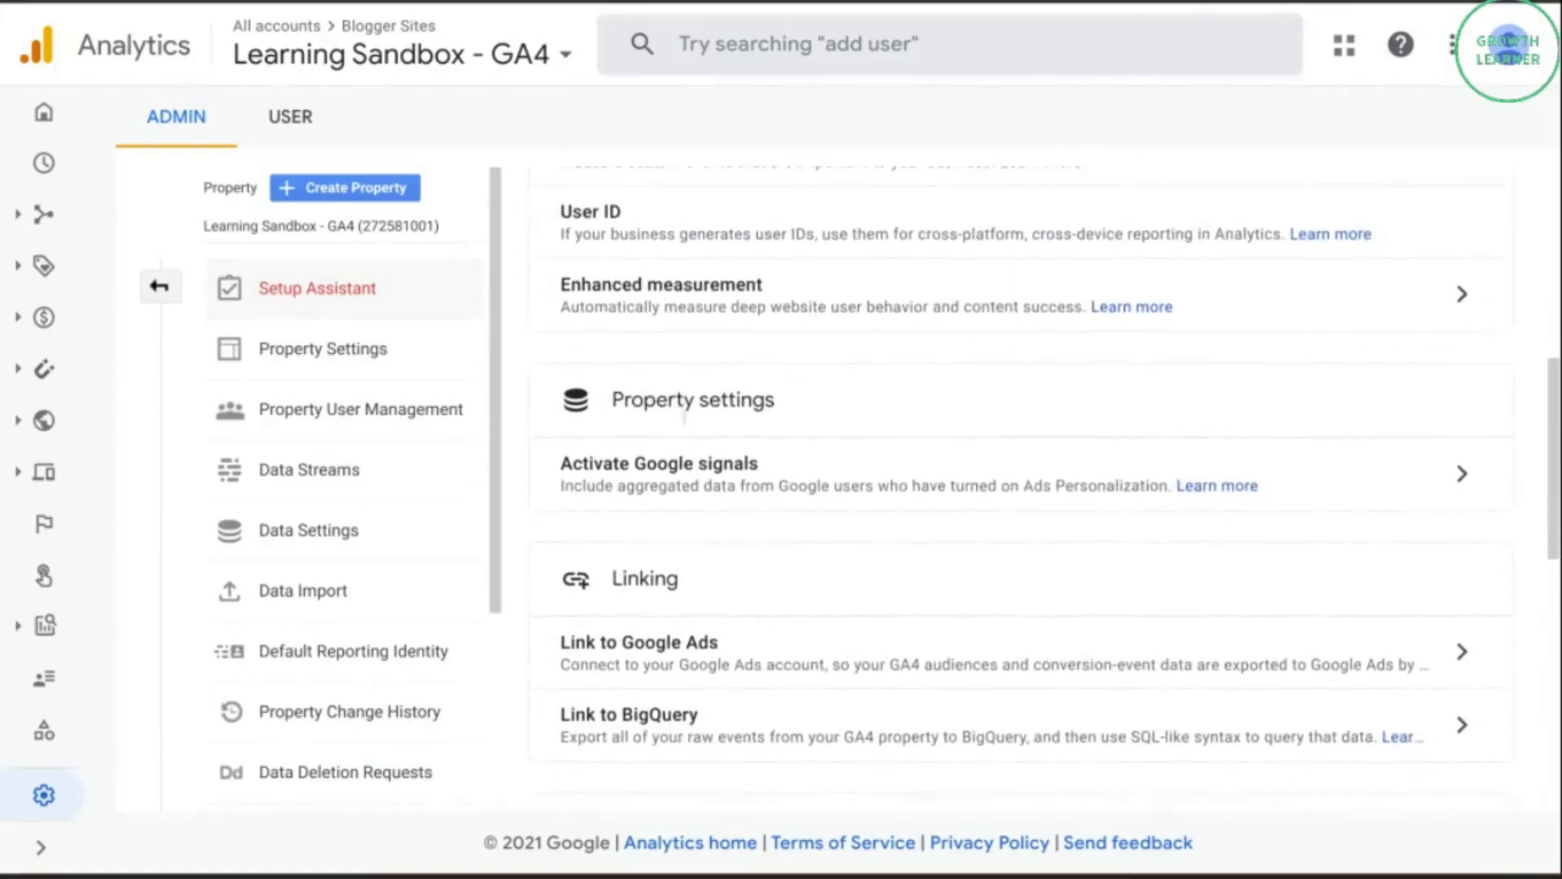
pyautogui.scroll(-3, 683, 416)
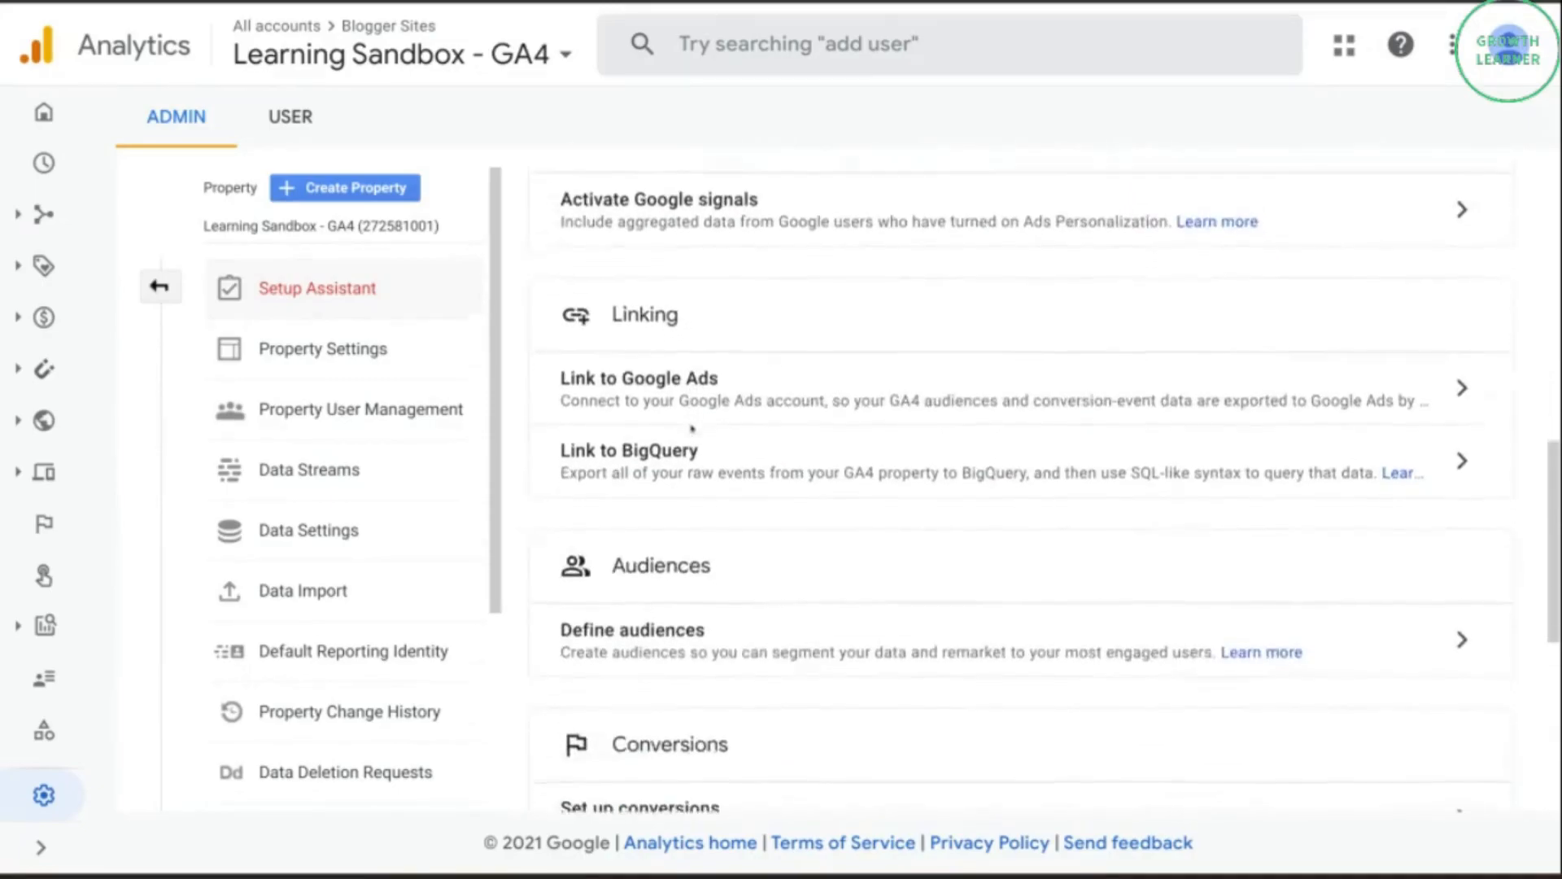
pyautogui.scroll(-1, 692, 428)
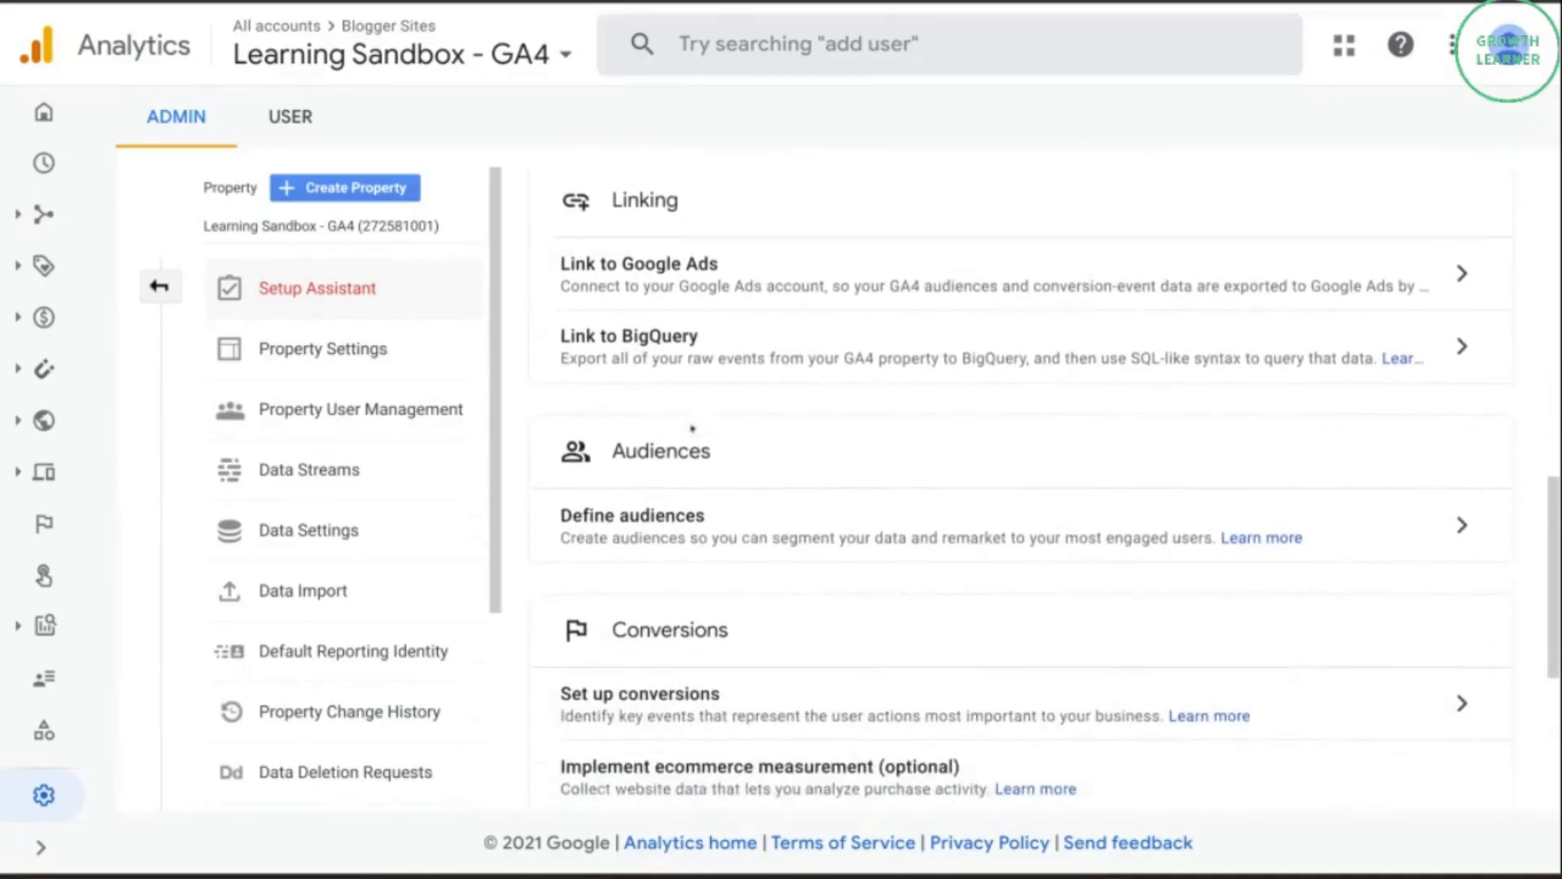
pyautogui.scroll(-3, 694, 439)
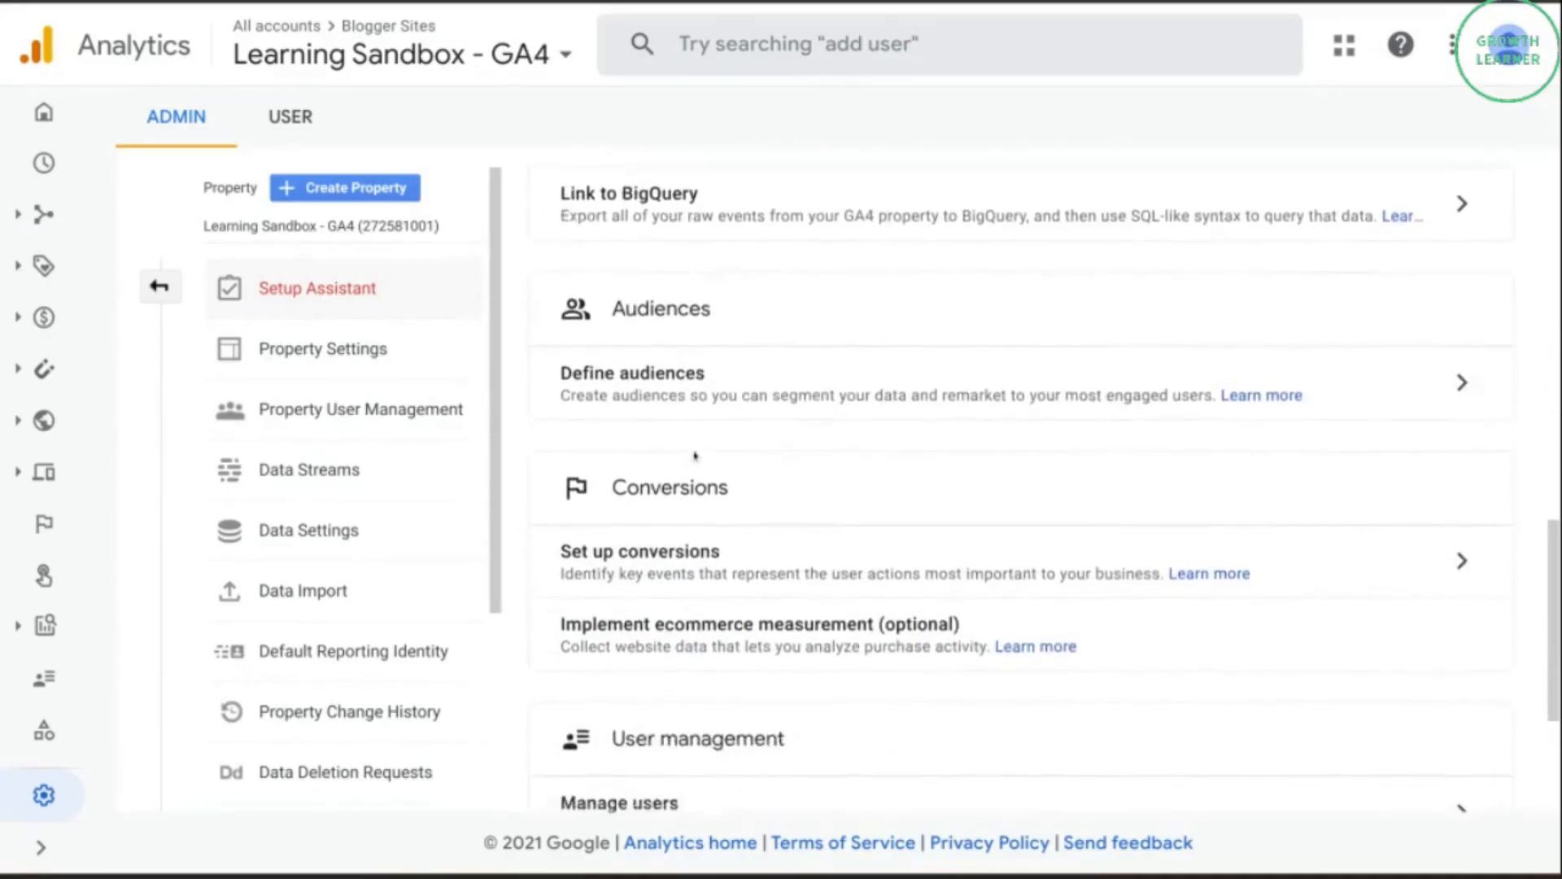
pyautogui.scroll(-1, 694, 455)
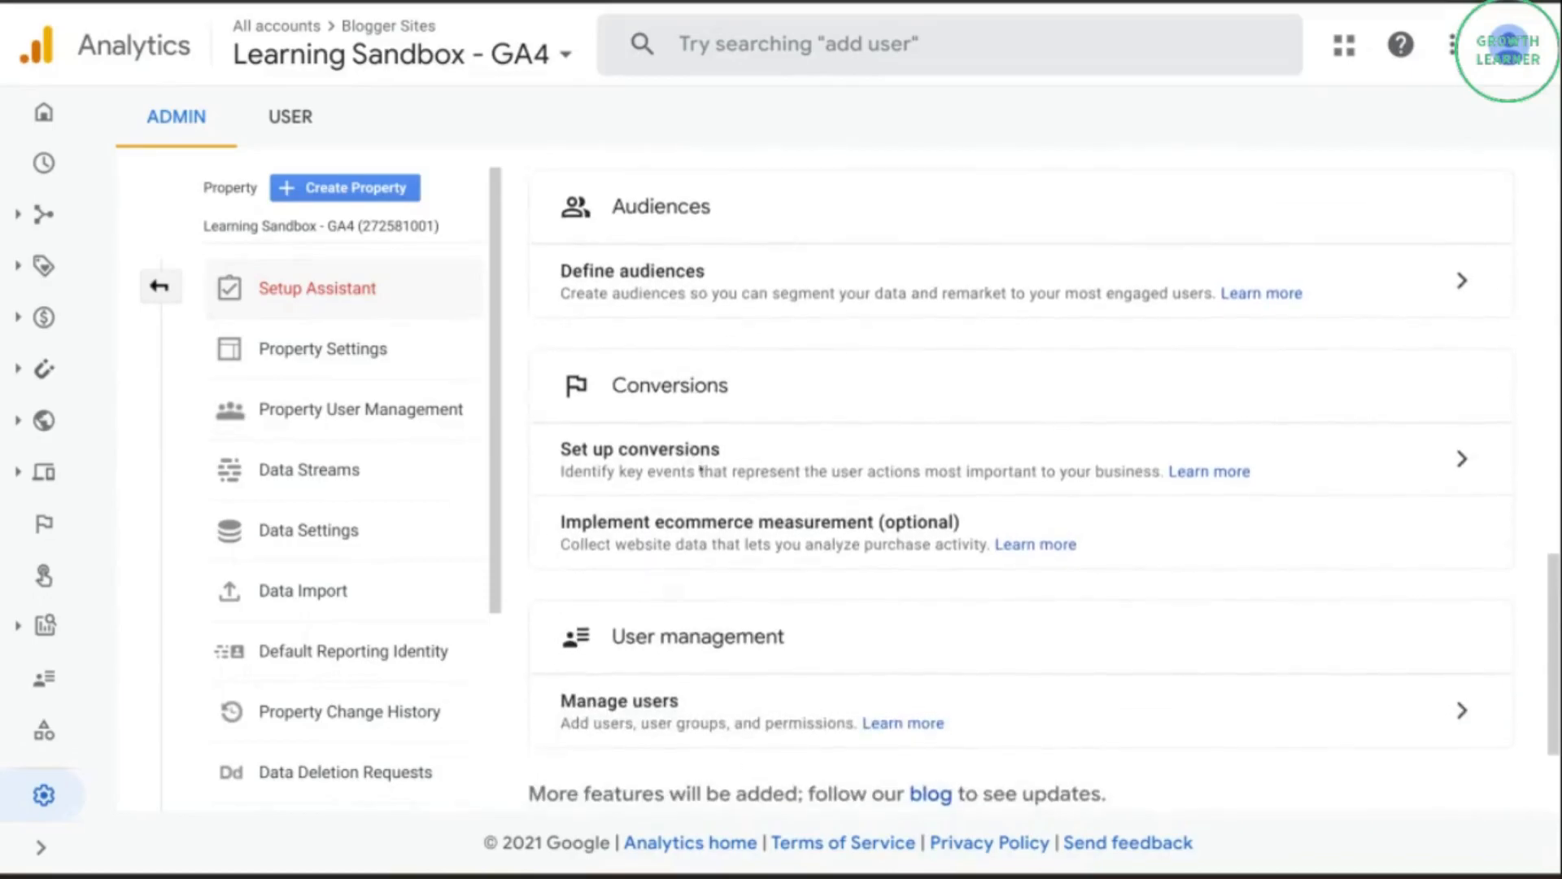
pyautogui.scroll(-3, 696, 462)
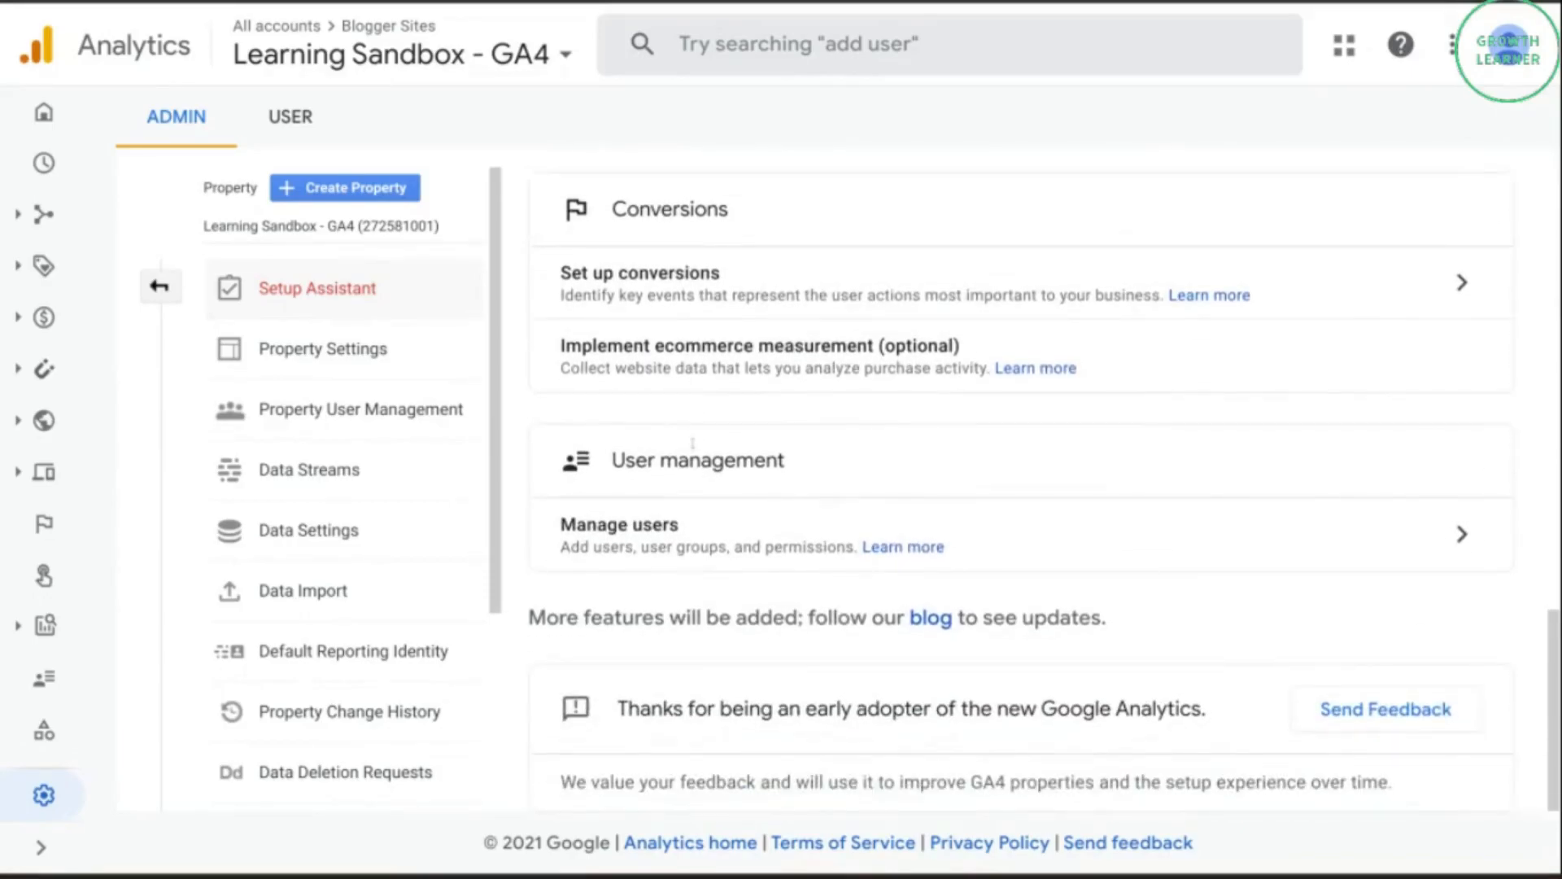
pyautogui.scroll(10, 693, 444)
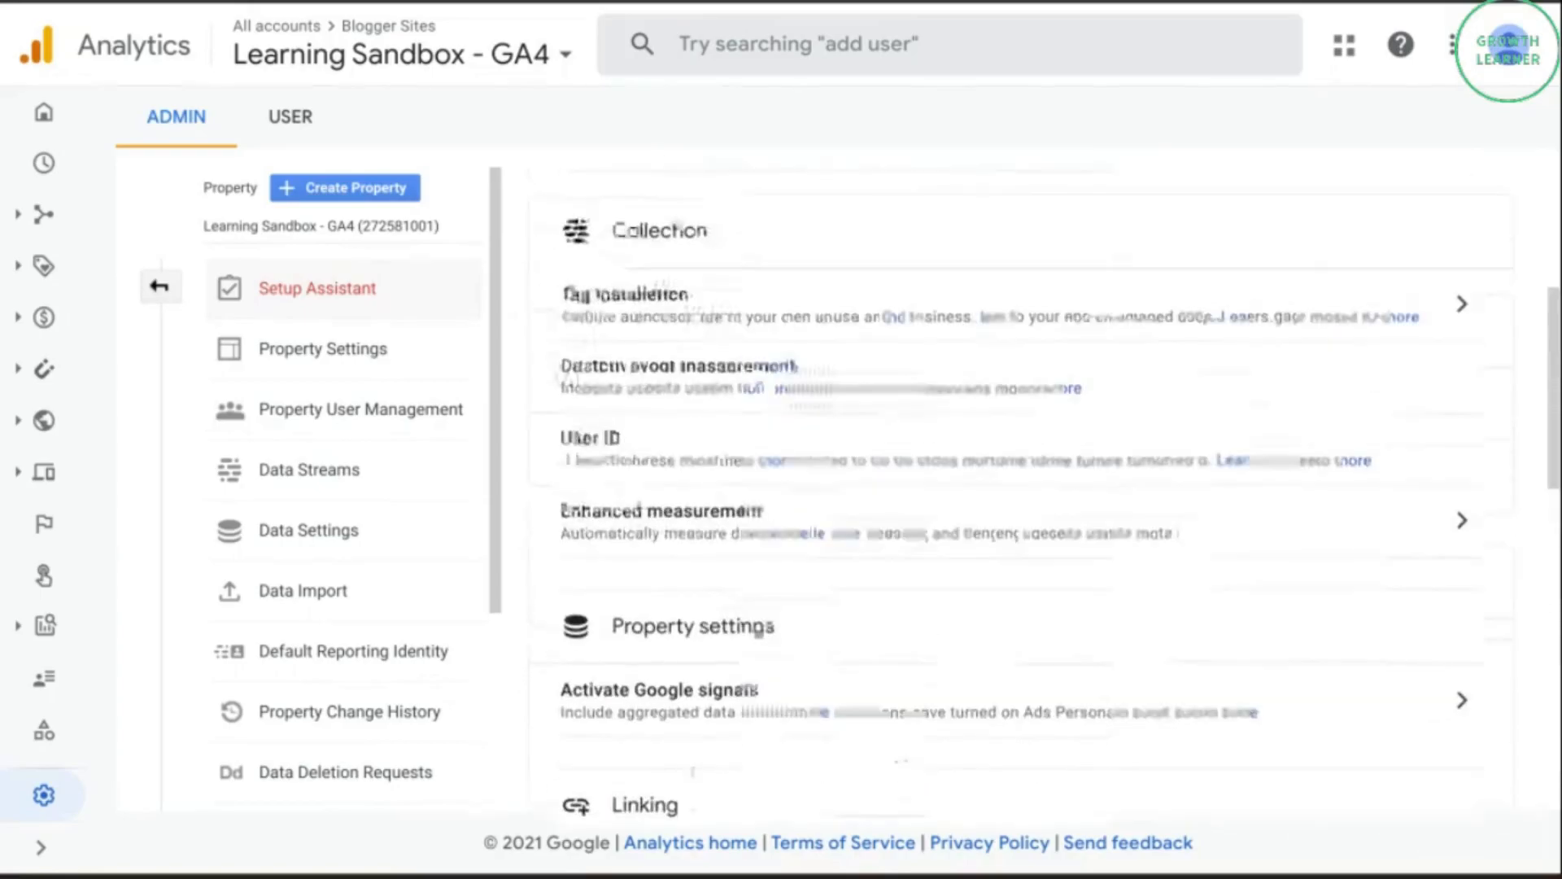
pyautogui.scroll(3, 757, 485)
pyautogui.scroll(1, 756, 483)
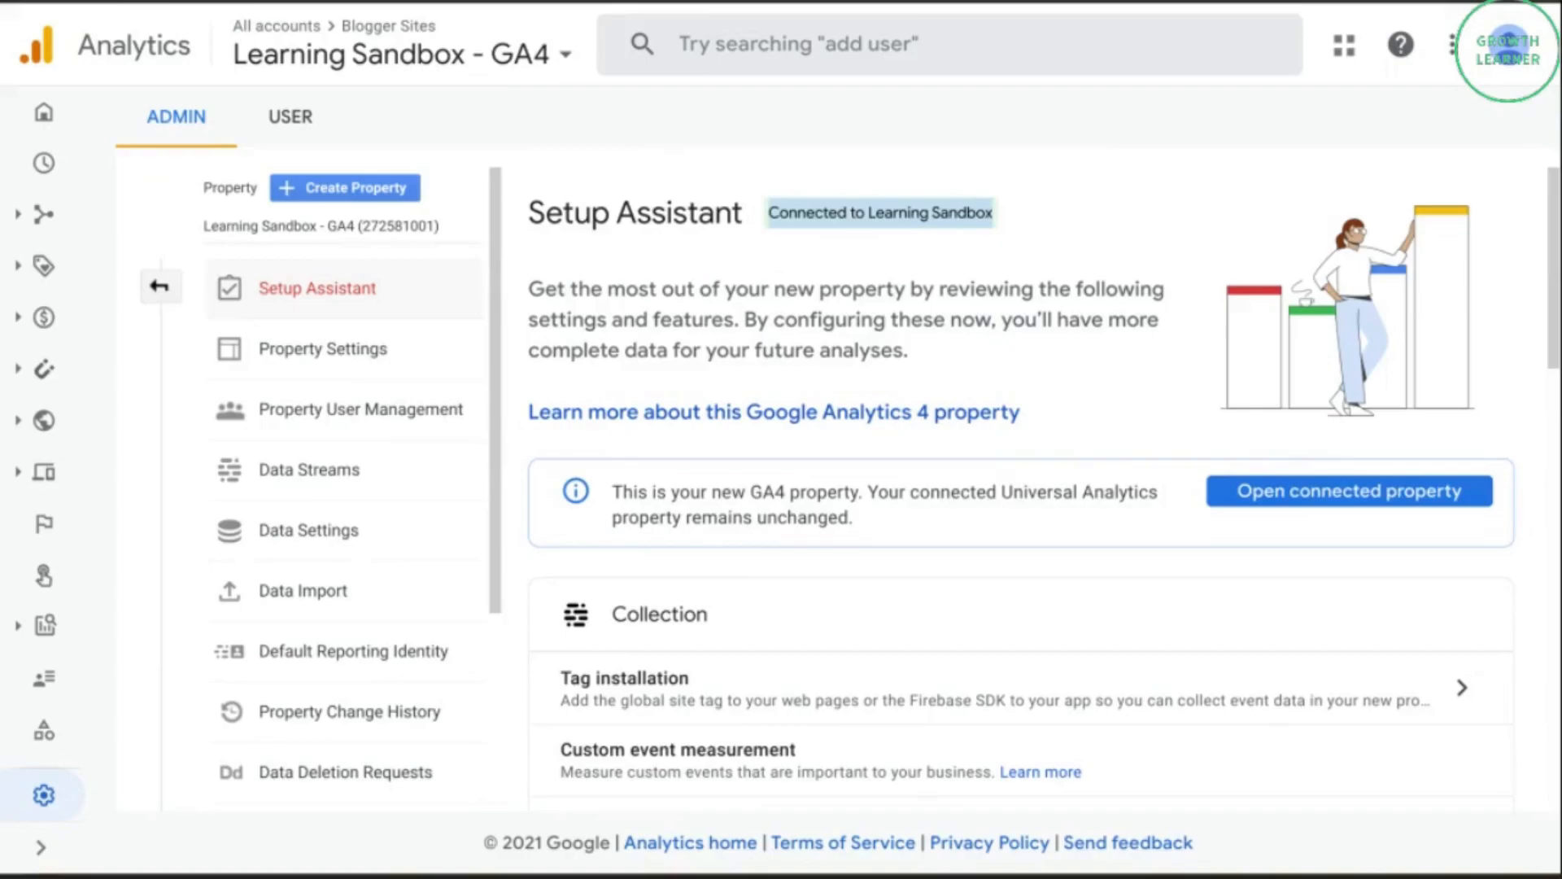
# Open the Learning Sandbox - GA4 web stream through Tag installation and show its tagging instructions for using an existing on-page tag.
pyautogui.scroll(-2, 948, 564)
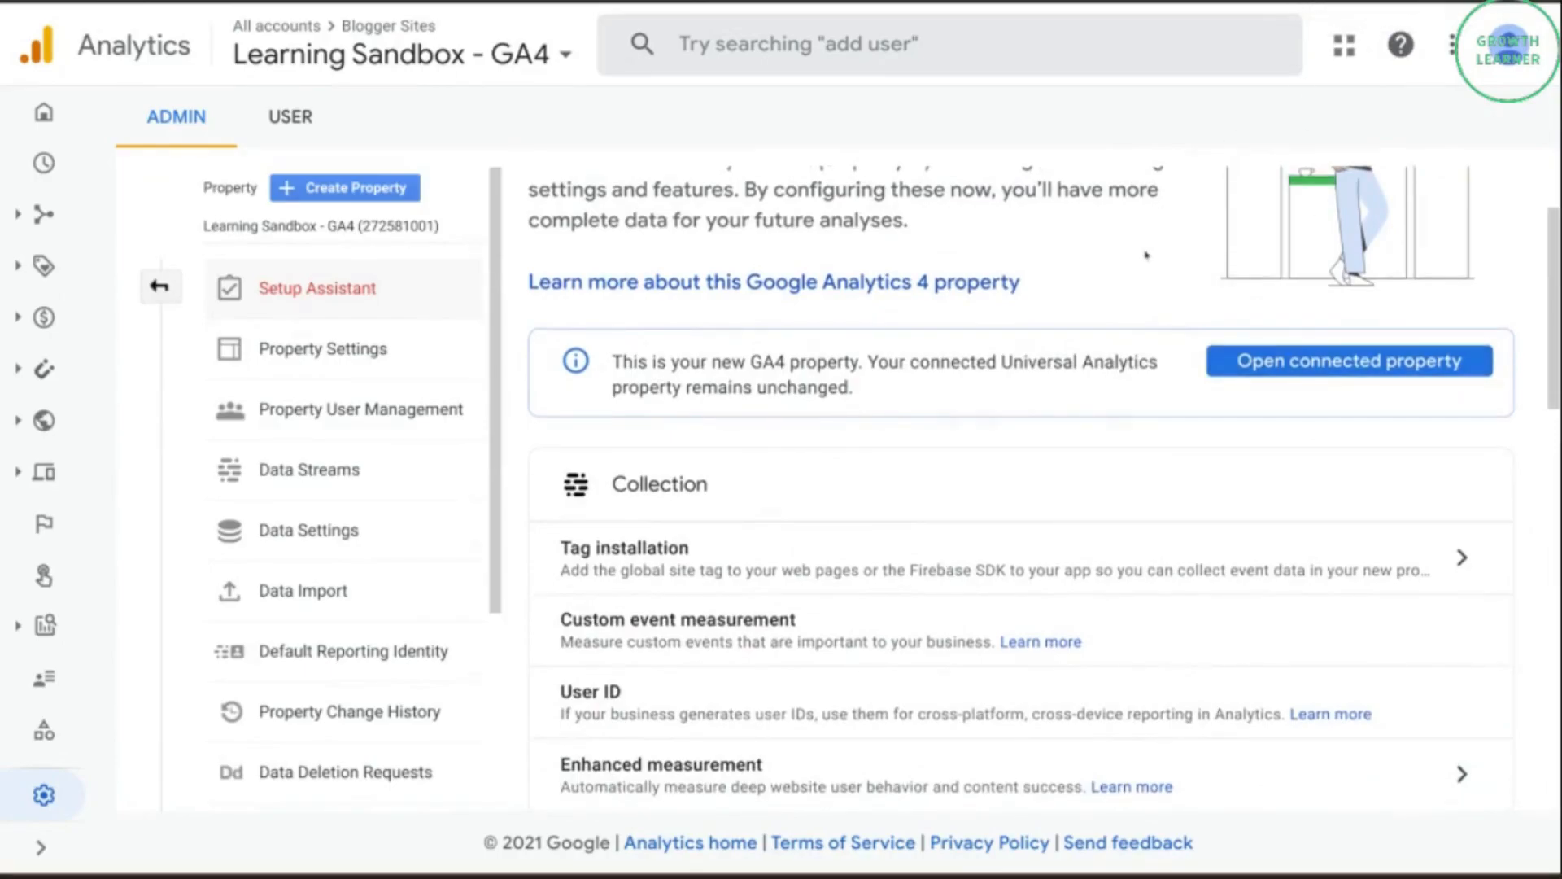
pyautogui.click(1462, 558)
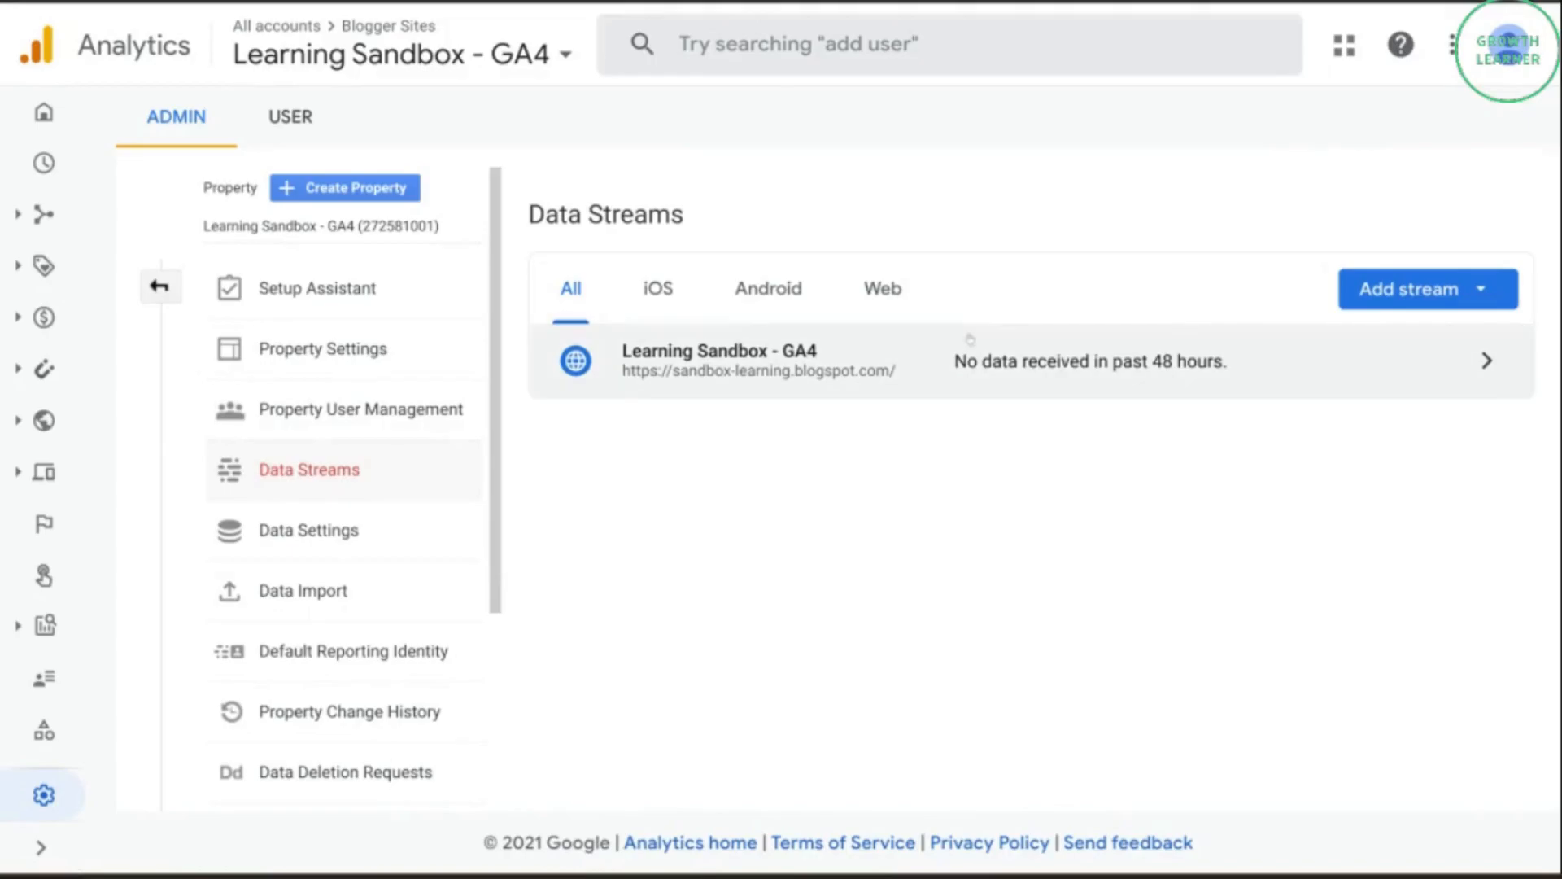
pyautogui.click(949, 363)
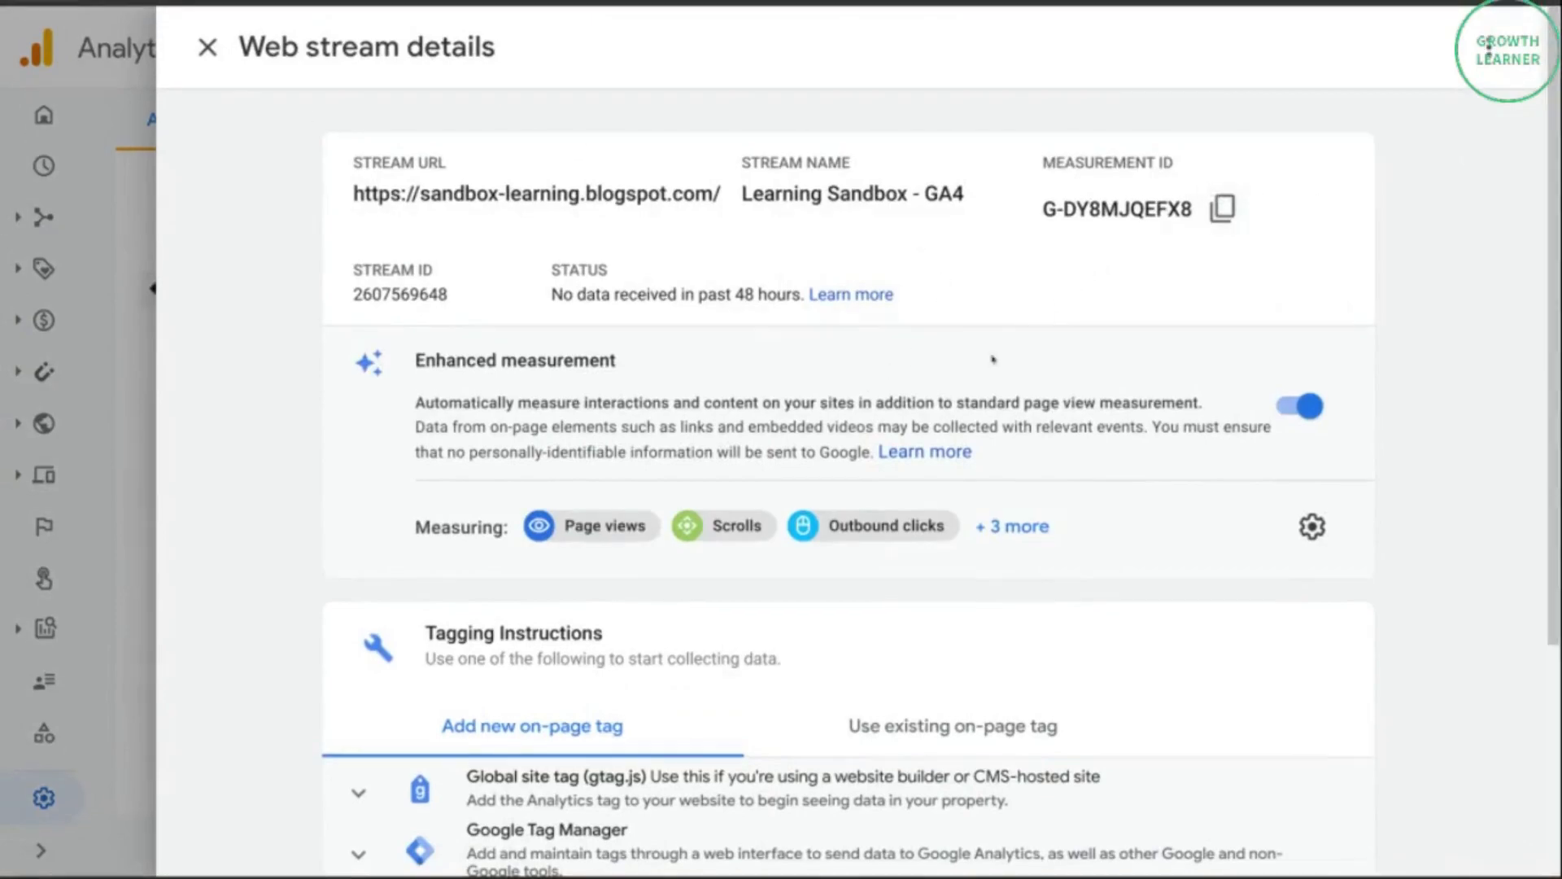
pyautogui.scroll(-4, 786, 535)
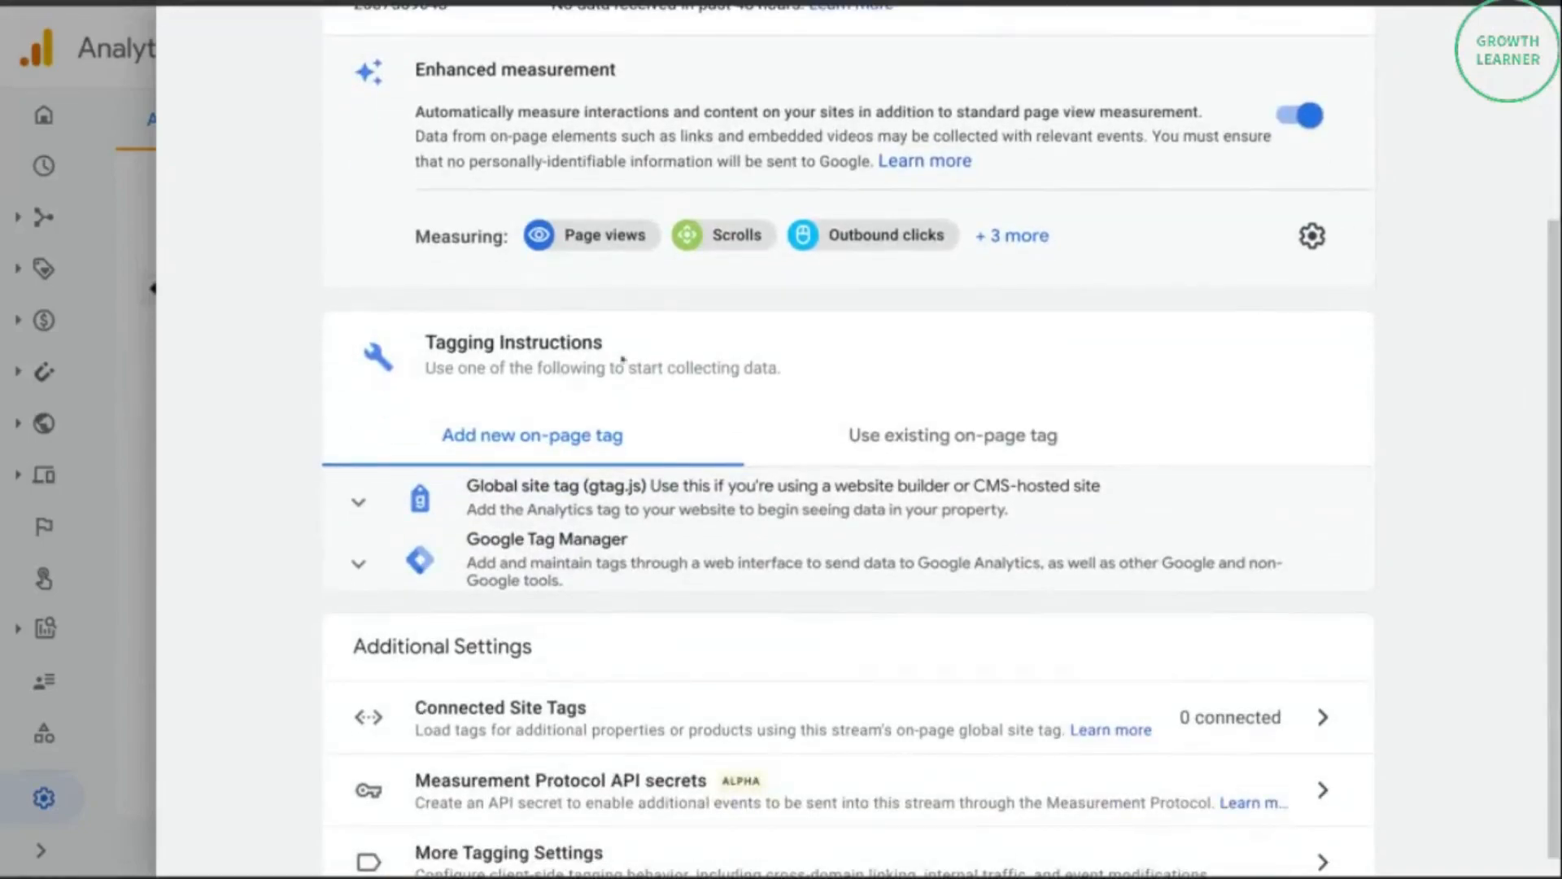
pyautogui.click(943, 436)
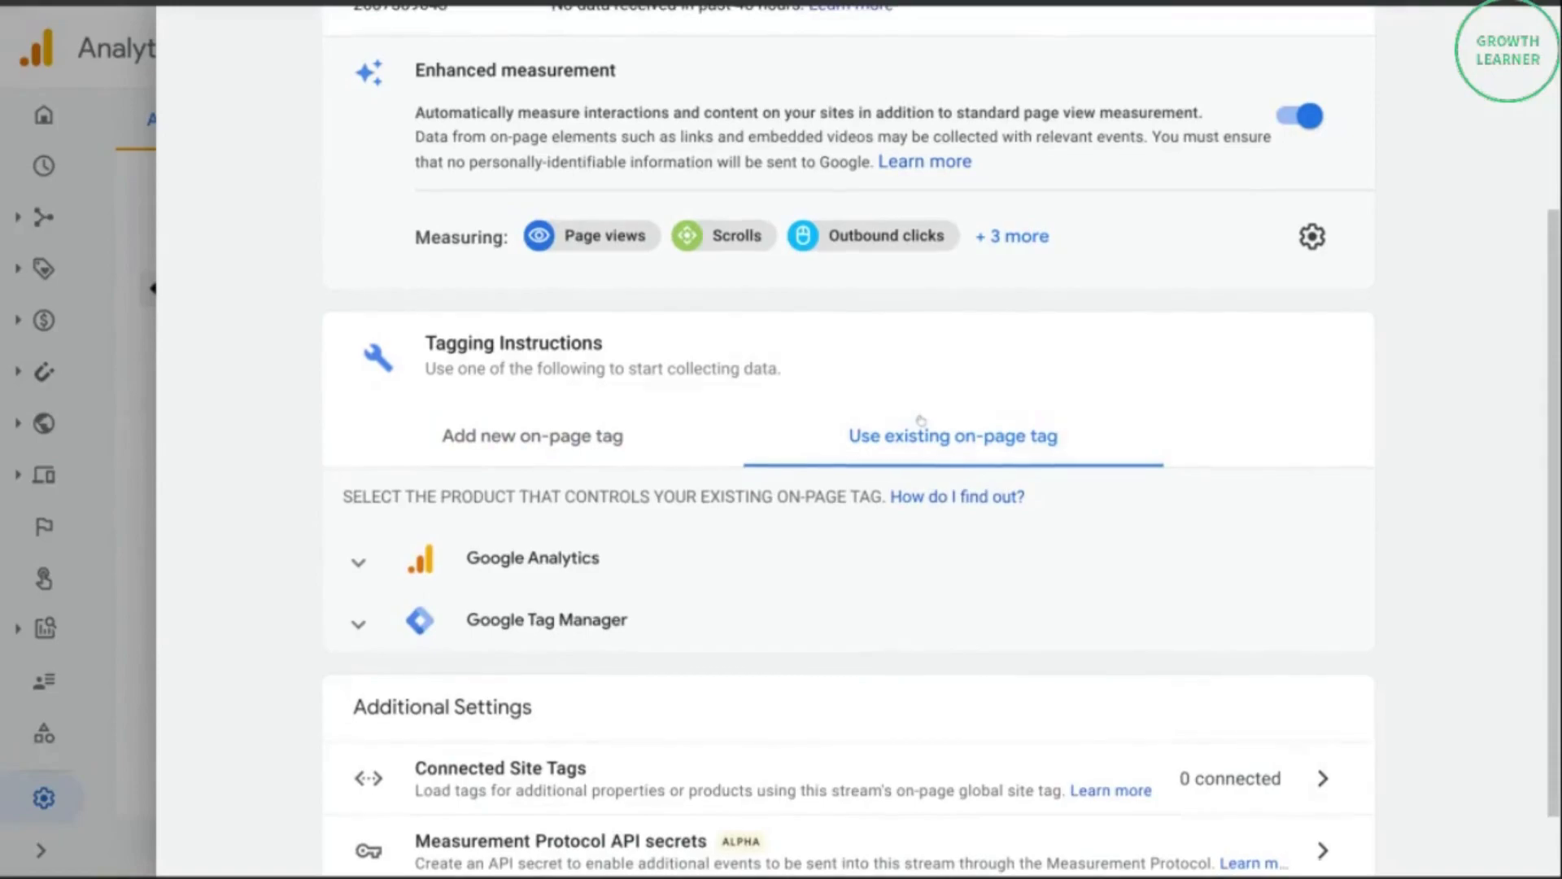
# Expand the Google Analytics instructions for an existing tag, read through them and copy the Measurement ID G-DY8MJQEFX8.
pyautogui.click(518, 574)
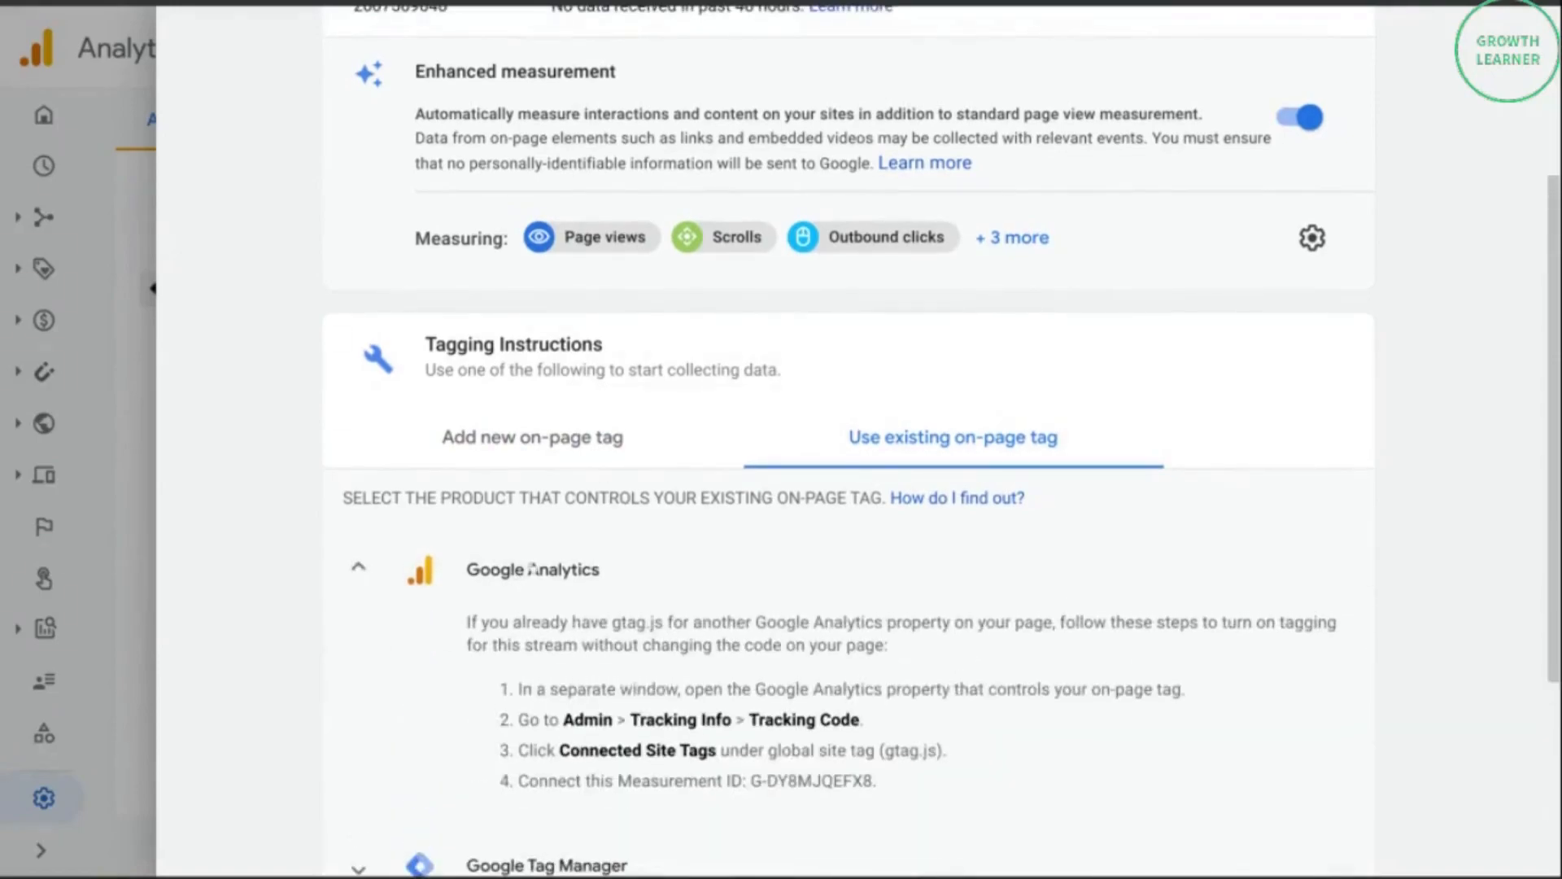
pyautogui.scroll(-2, 521, 570)
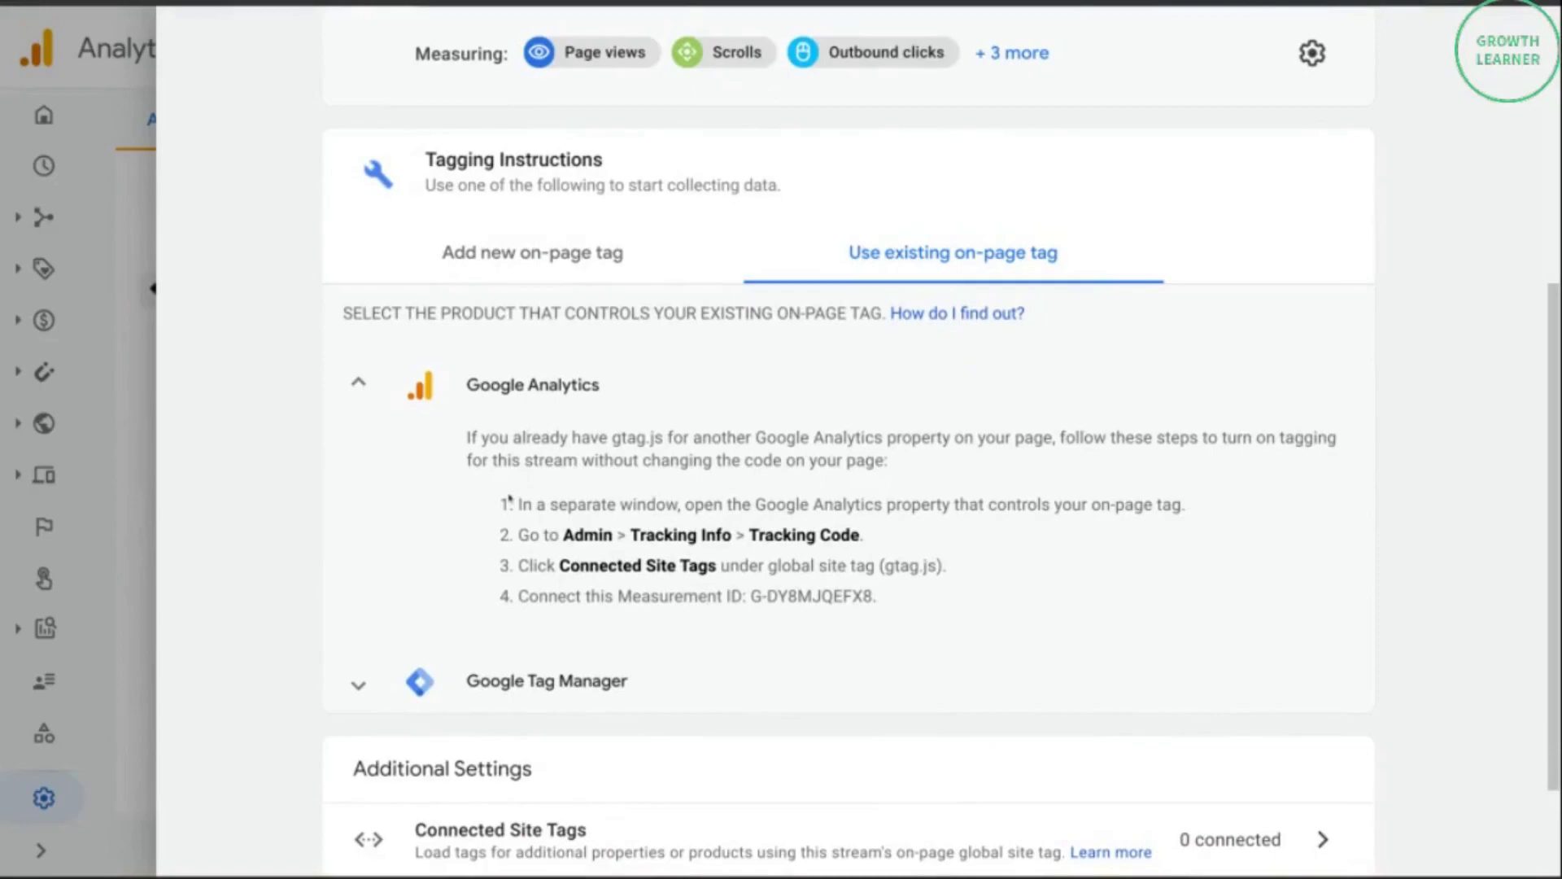
pyautogui.moveTo(515, 503); pyautogui.dragTo(948, 585)
pyautogui.click(815, 545)
pyautogui.doubleClick(818, 594)
pyautogui.moveTo(748, 596); pyautogui.dragTo(869, 610)
pyautogui.hotkey('ctrl', 'c')
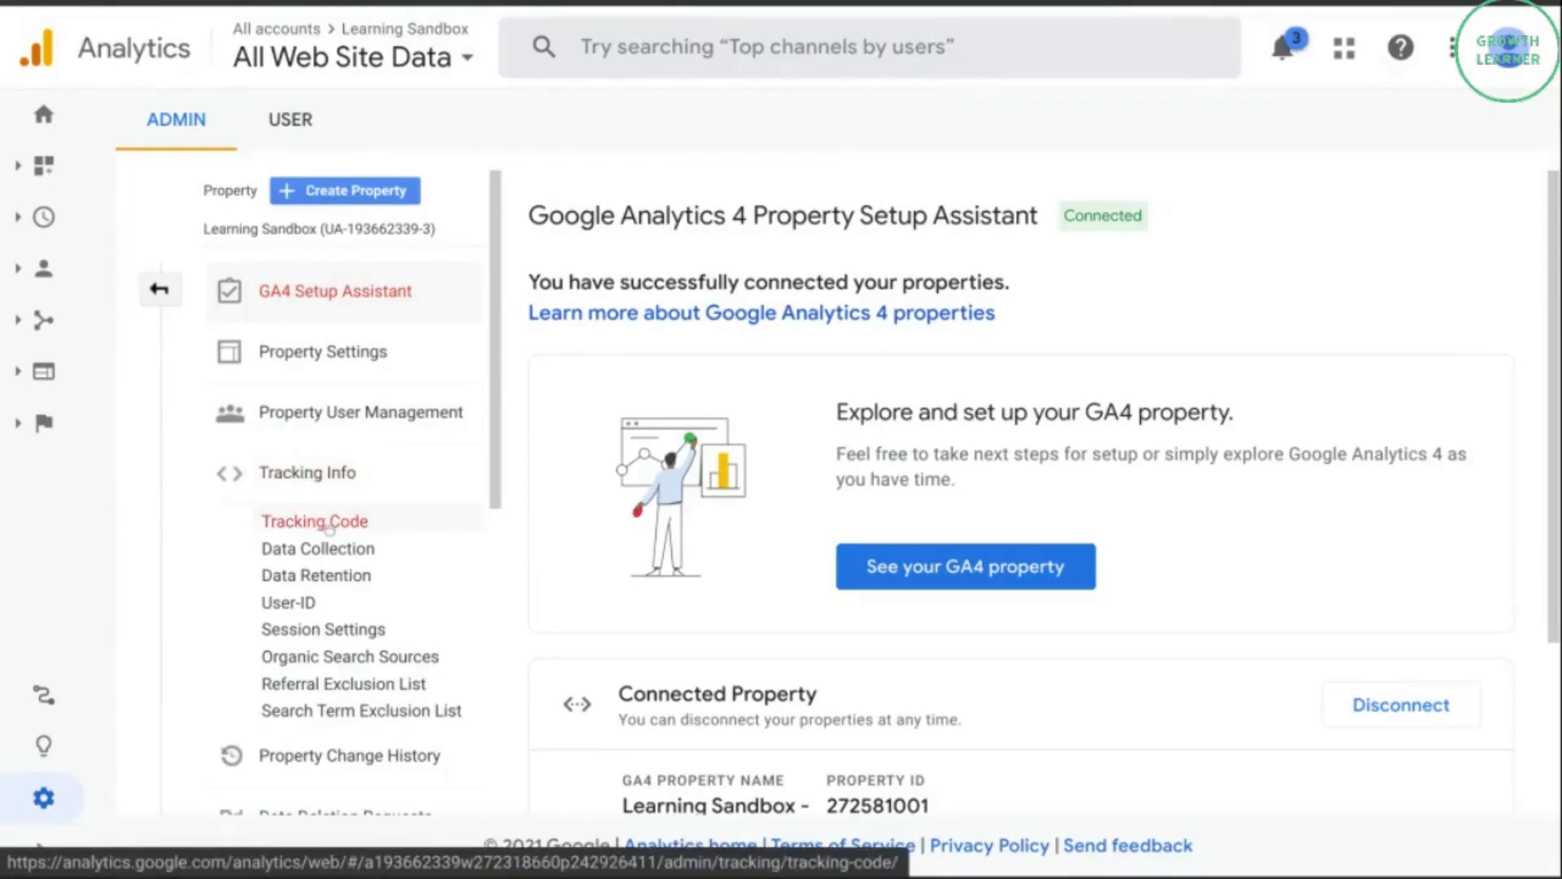
# Open Connected Site Tags from the Universal Analytics property's Tracking Code page and connect the tag G-DY8MJQEFX8.
pyautogui.click(328, 528)
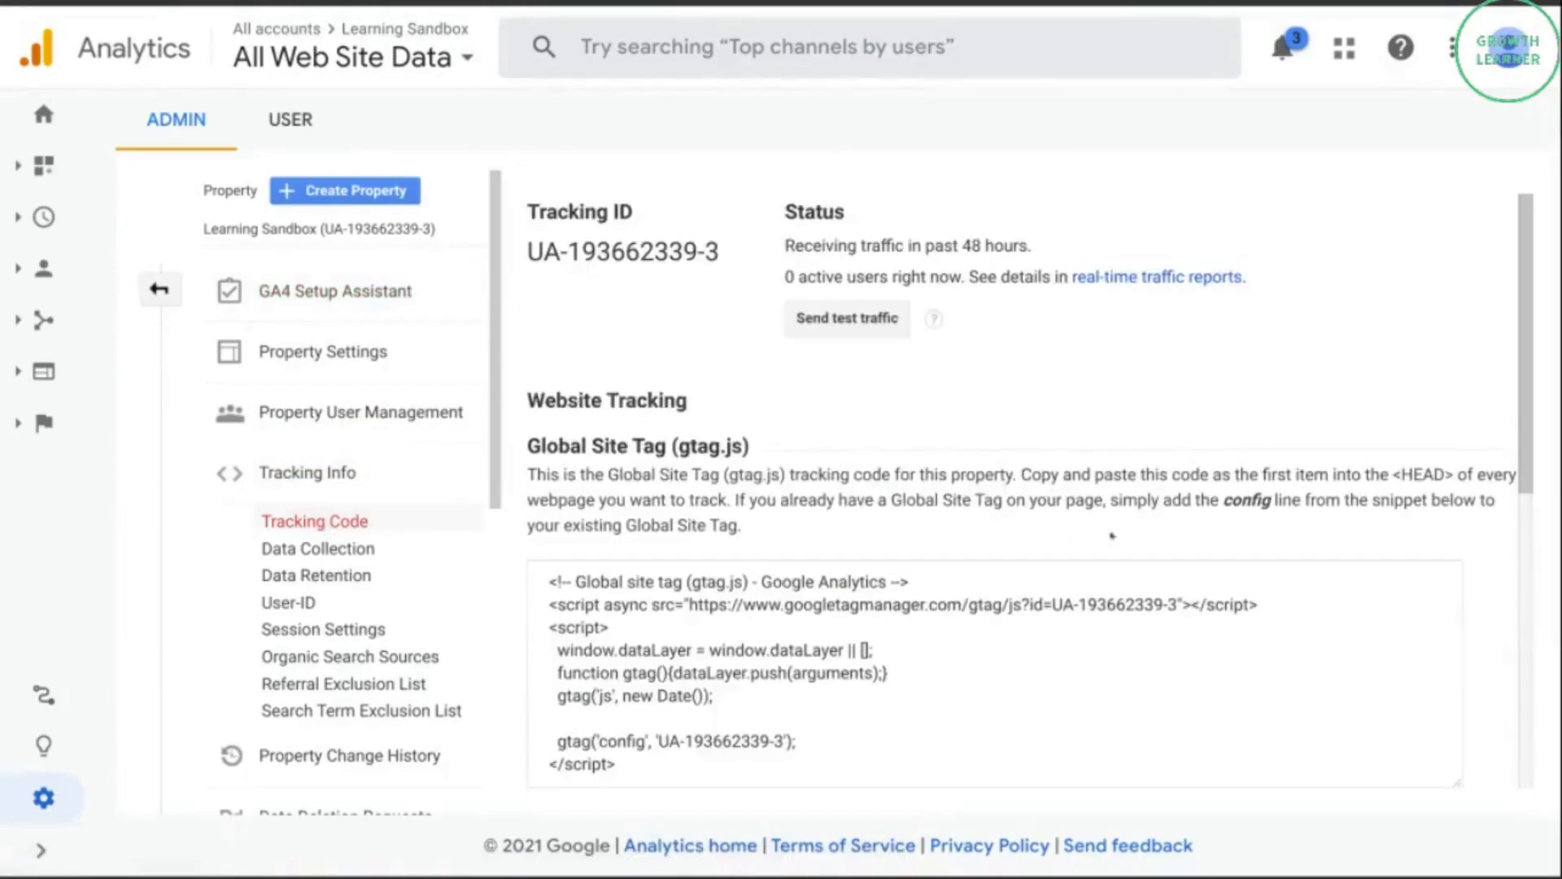
pyautogui.scroll(-5, 1309, 600)
pyautogui.scroll(-1, 1308, 600)
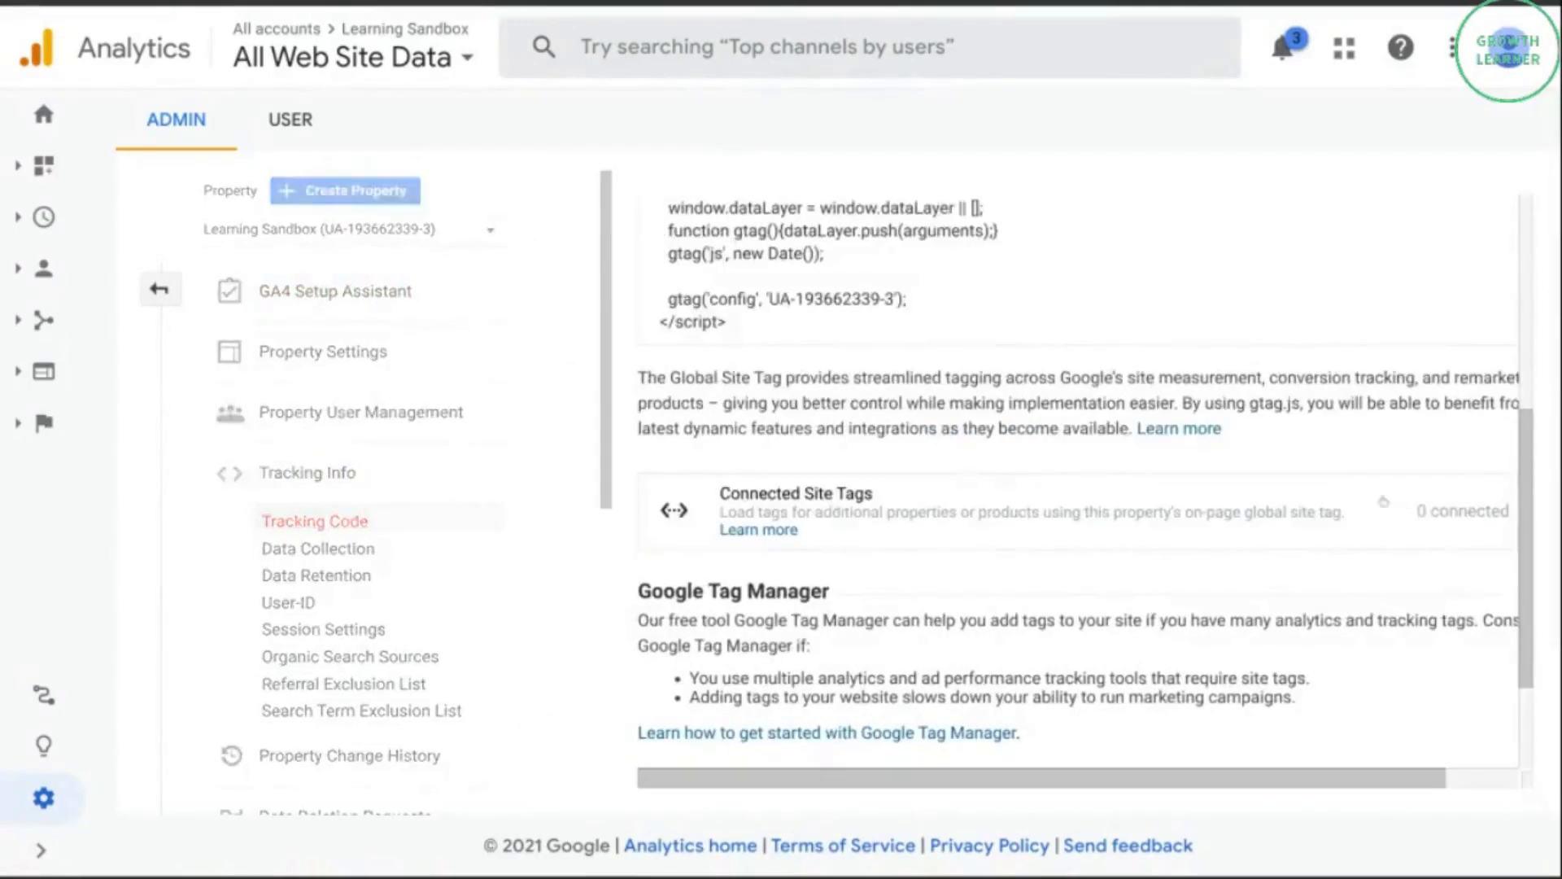
pyautogui.click(1027, 509)
pyautogui.click(420, 503)
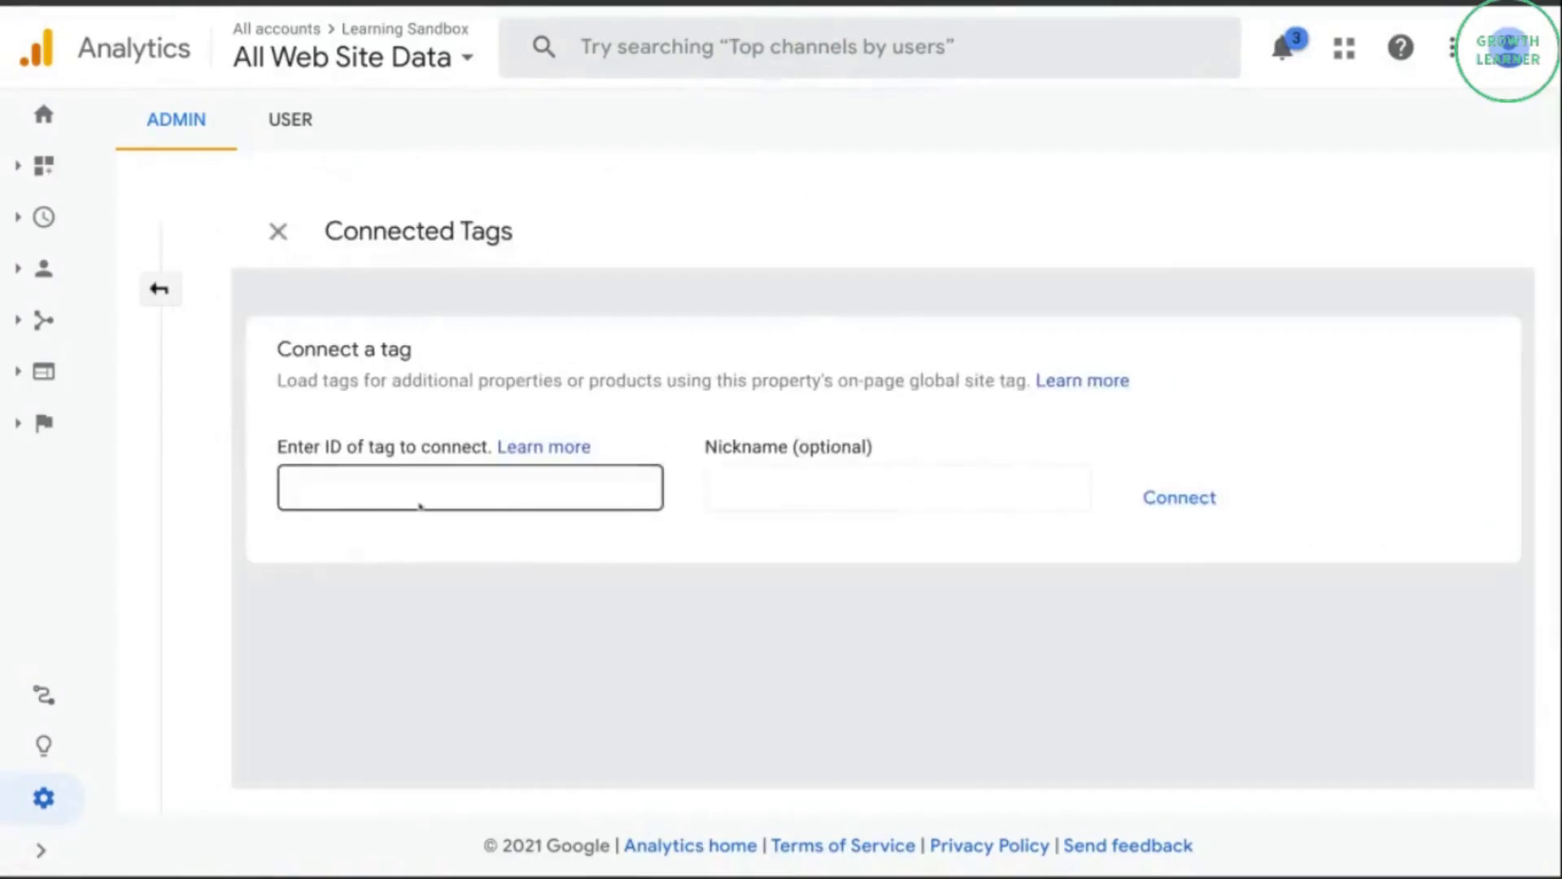
pyautogui.hotkey('ctrl', 'v')
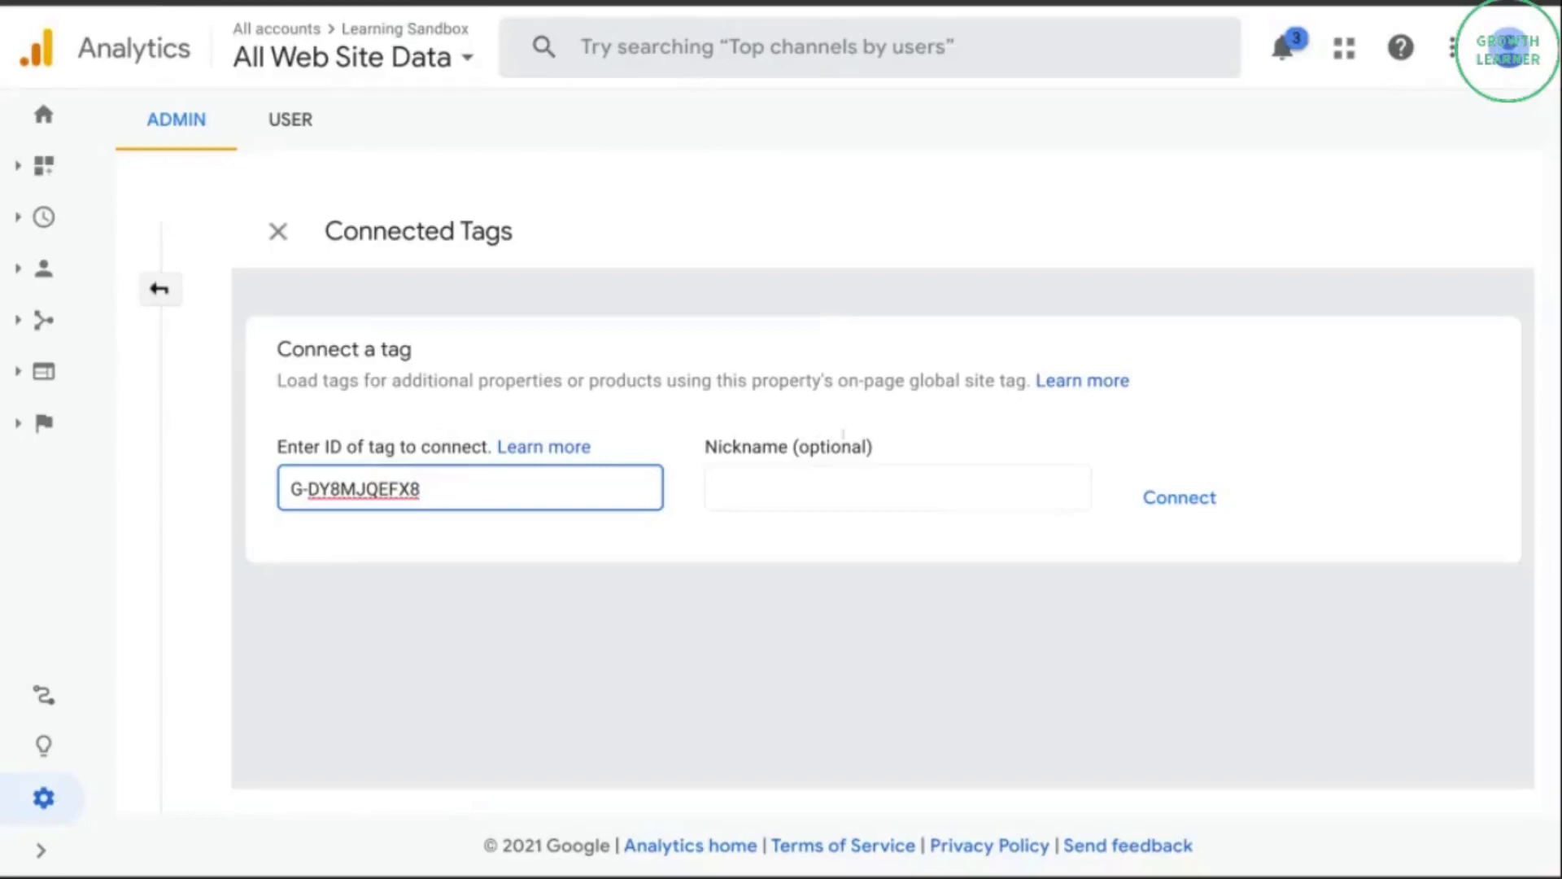
pyautogui.click(1156, 489)
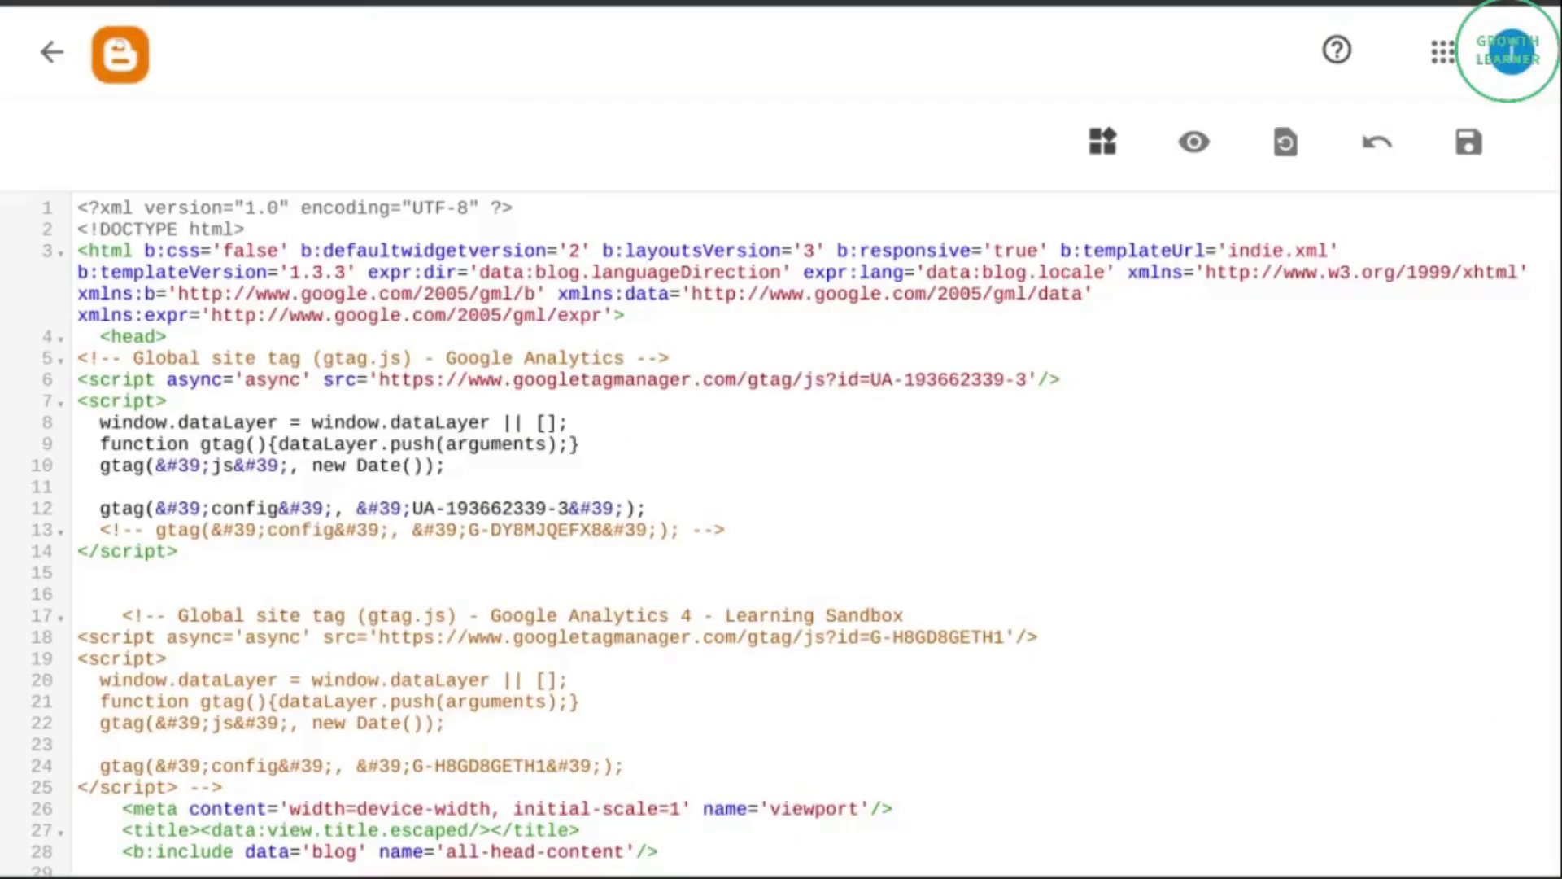
# View the live blog from Blogger, and check the visit in the Realtime overviews of the Universal Analytics and GA4 properties.
pyautogui.click(51, 51)
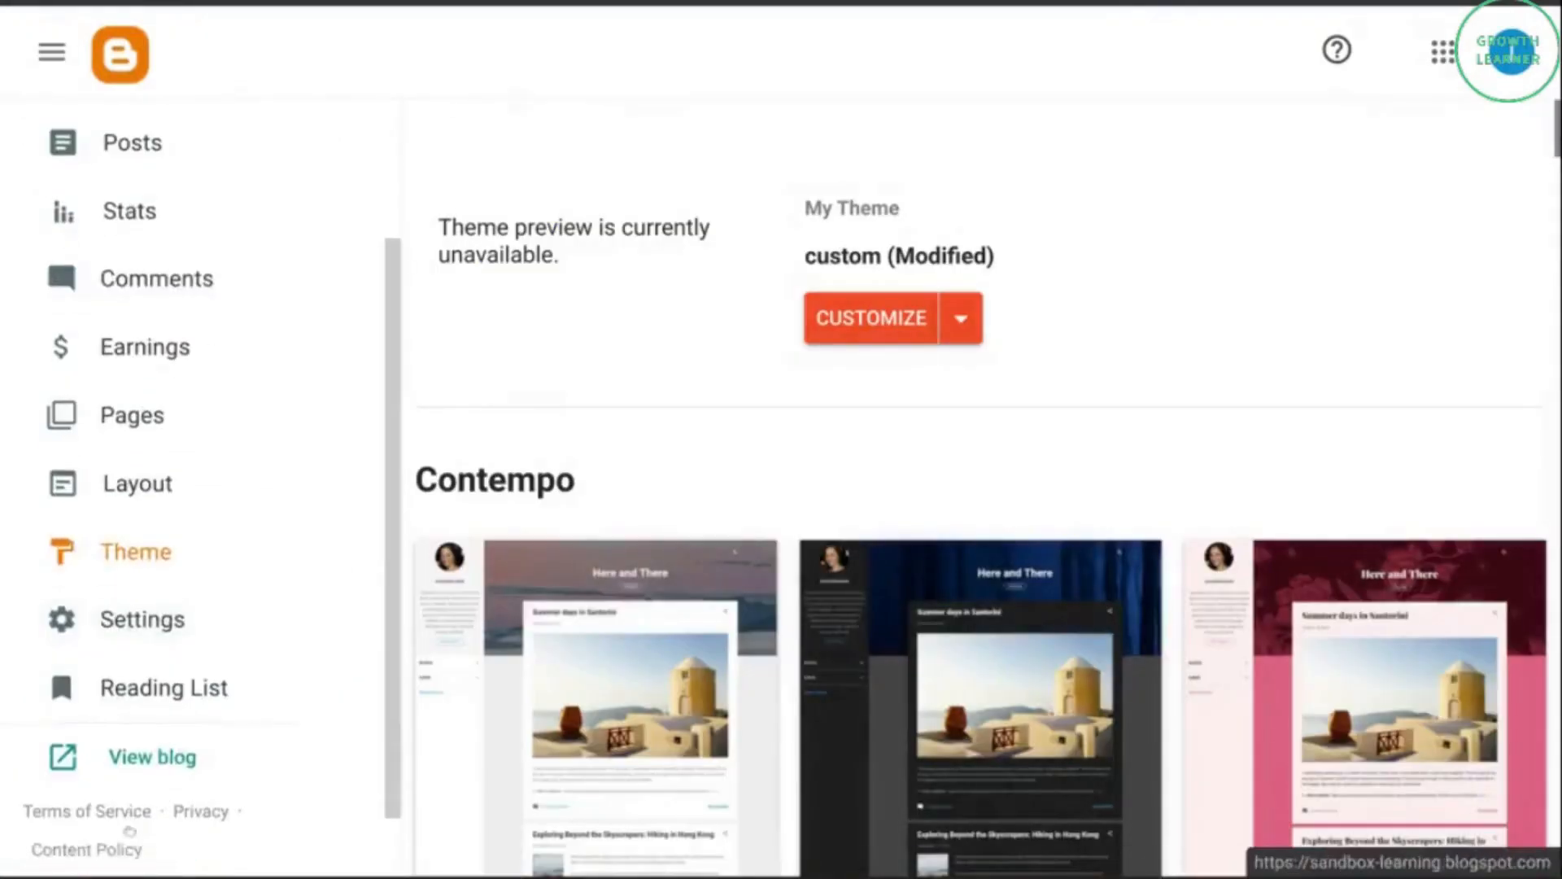
pyautogui.click(134, 757)
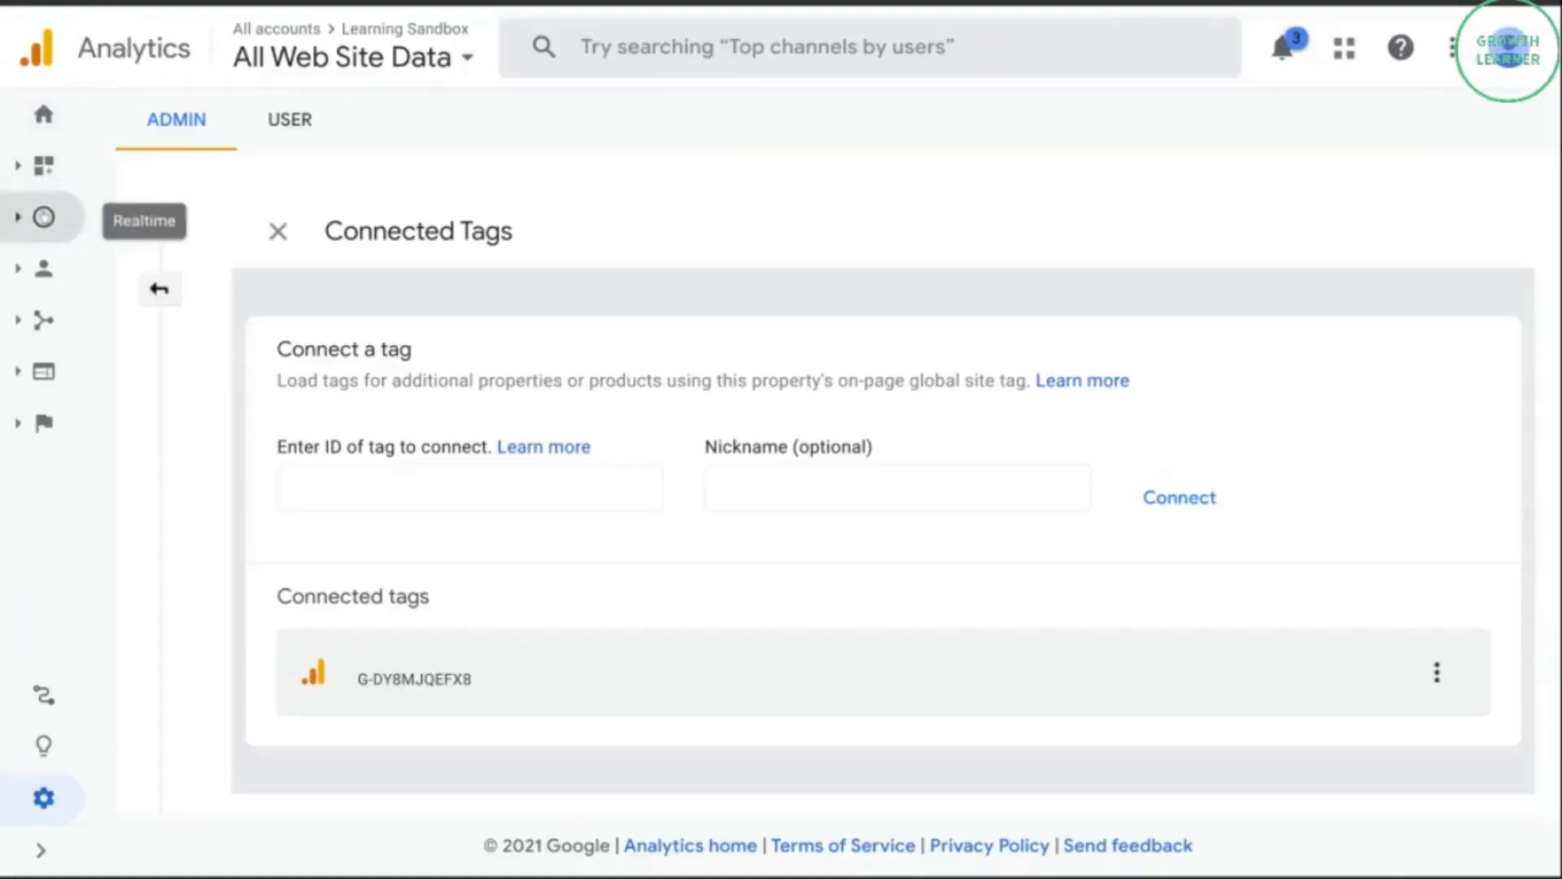
pyautogui.click(44, 217)
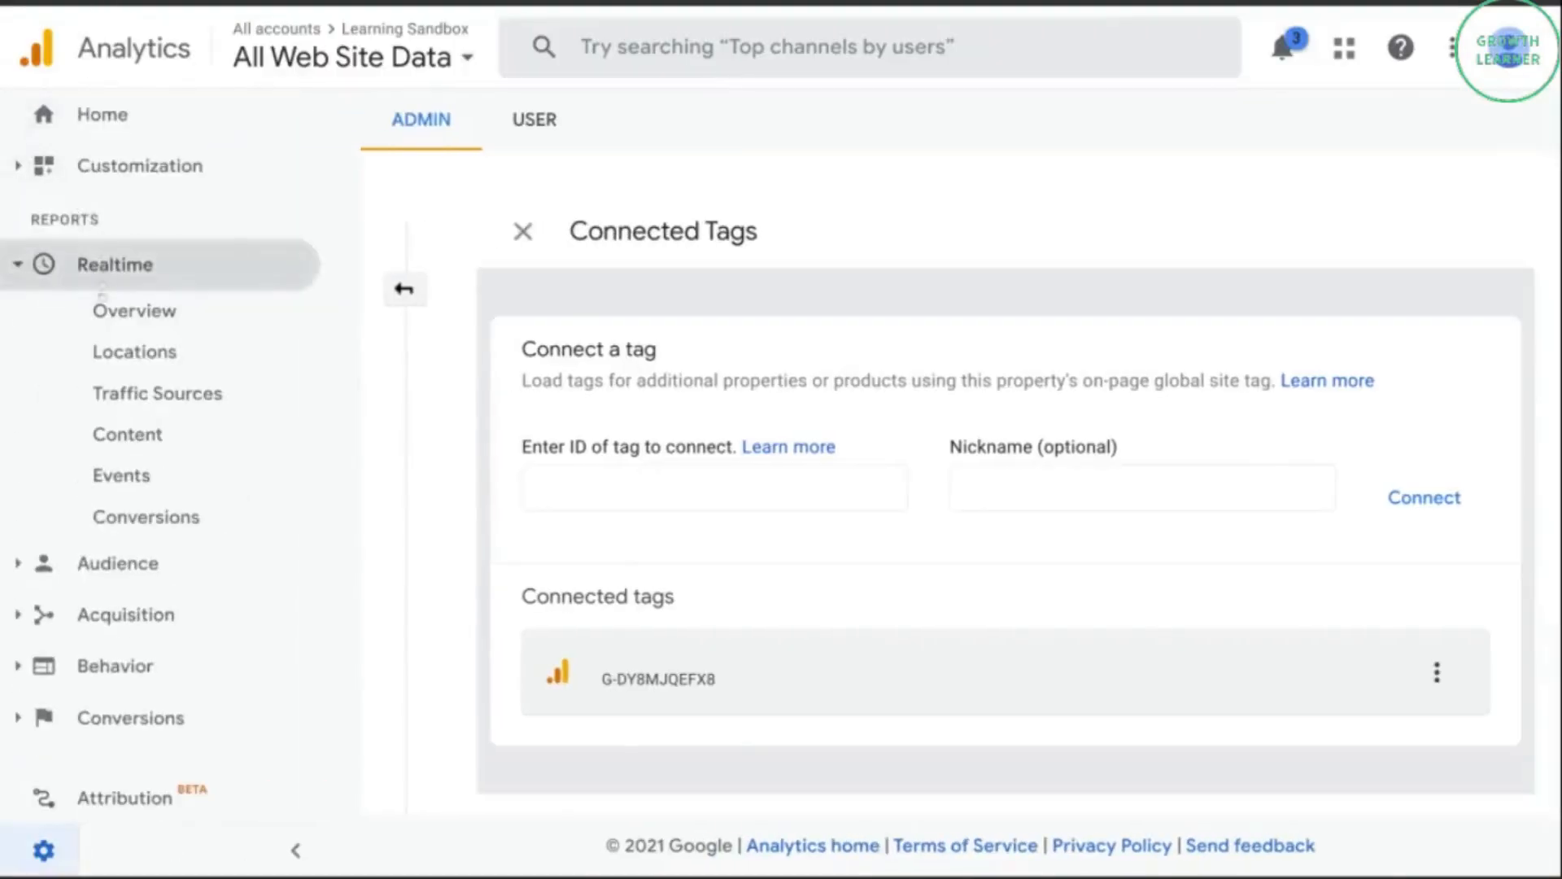
pyautogui.click(106, 310)
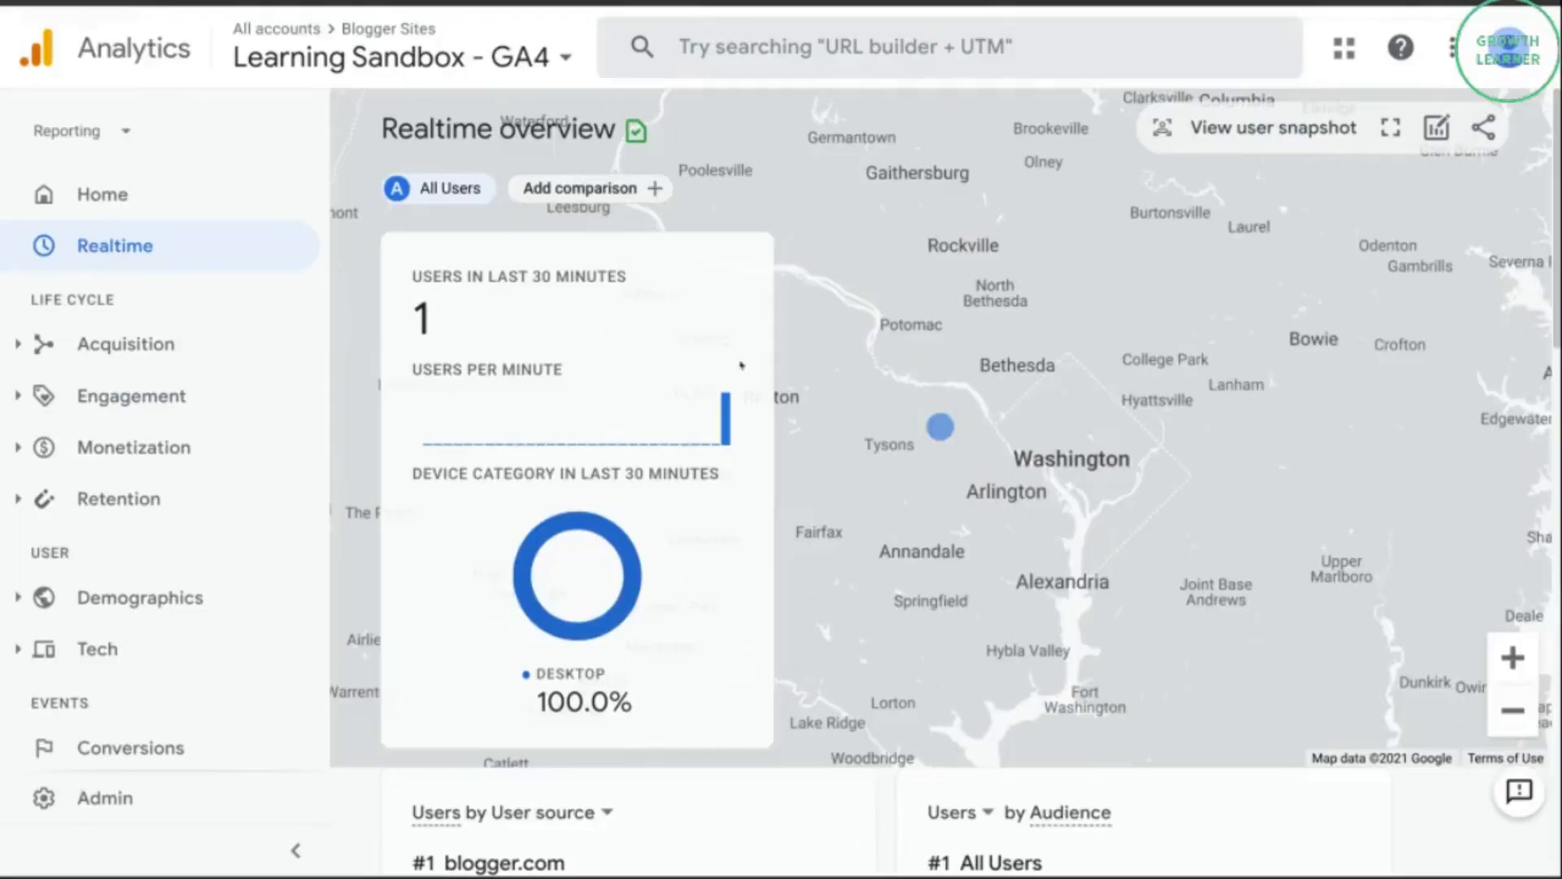
pyautogui.scroll(-10, 730, 397)
pyautogui.scroll(-3, 731, 397)
pyautogui.scroll(6, 729, 395)
pyautogui.moveTo(1297, 469)
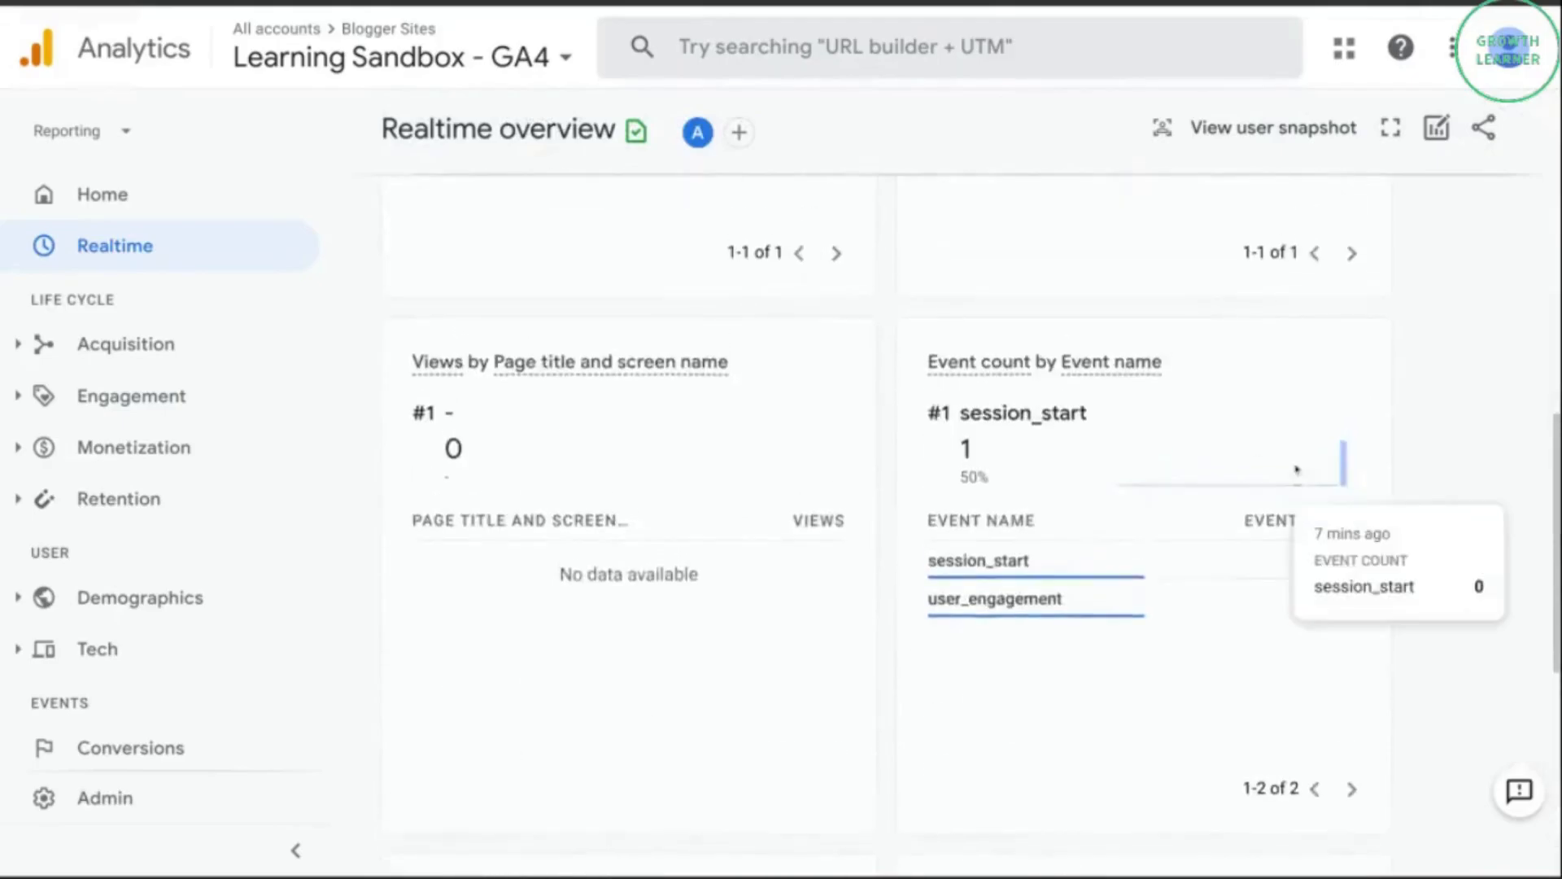
pyautogui.scroll(8, 1296, 469)
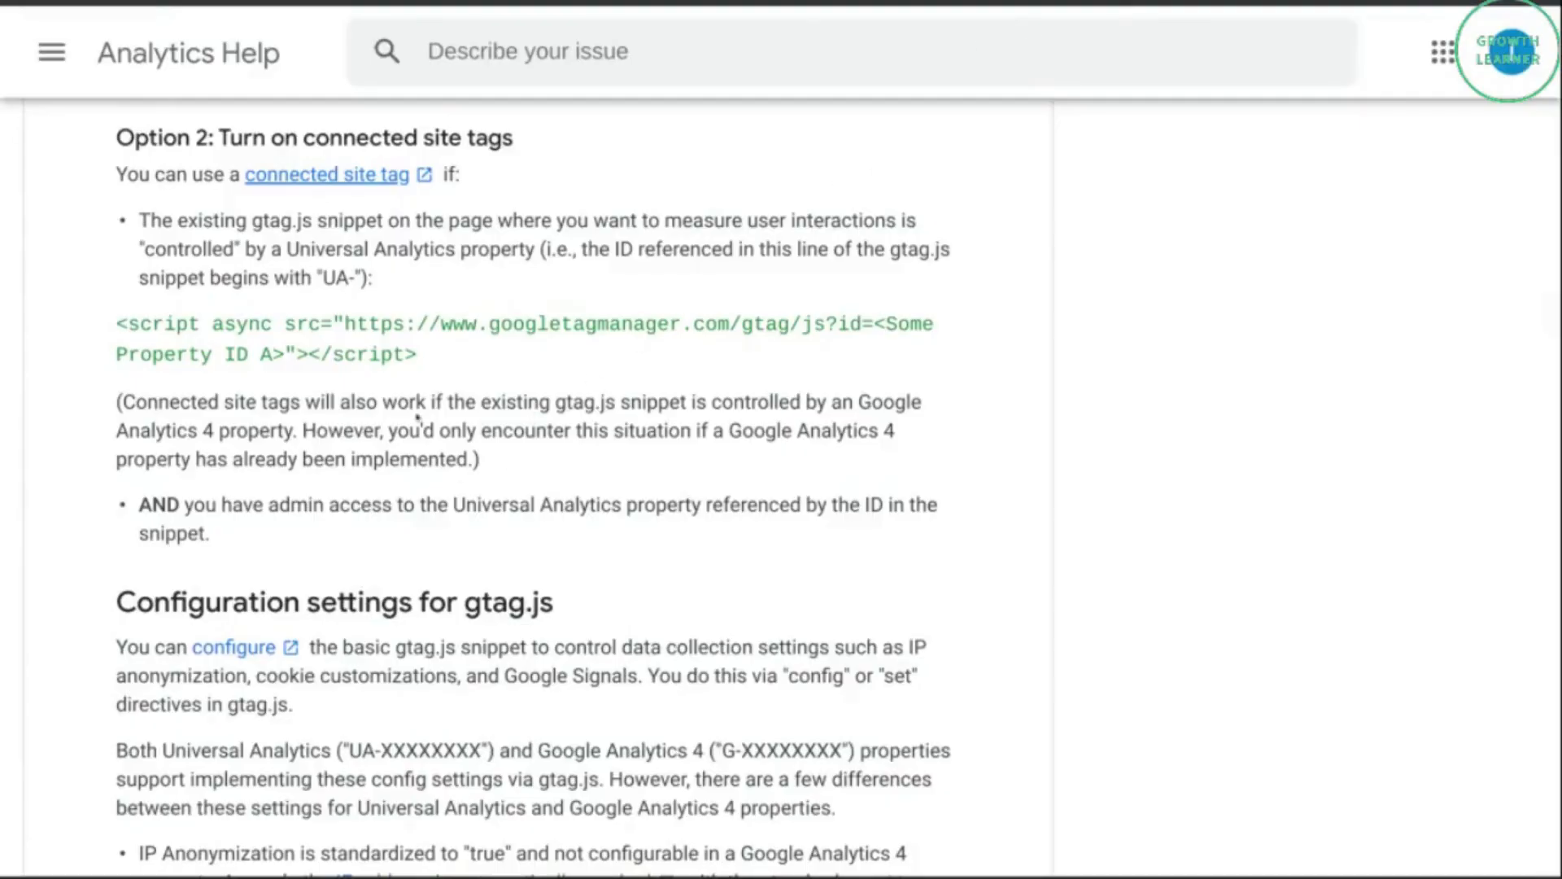
# Read the Analytics Help article on connected site tags and on adding a new "config" directive to existing gtag.js code.
pyautogui.scroll(-1, 391, 398)
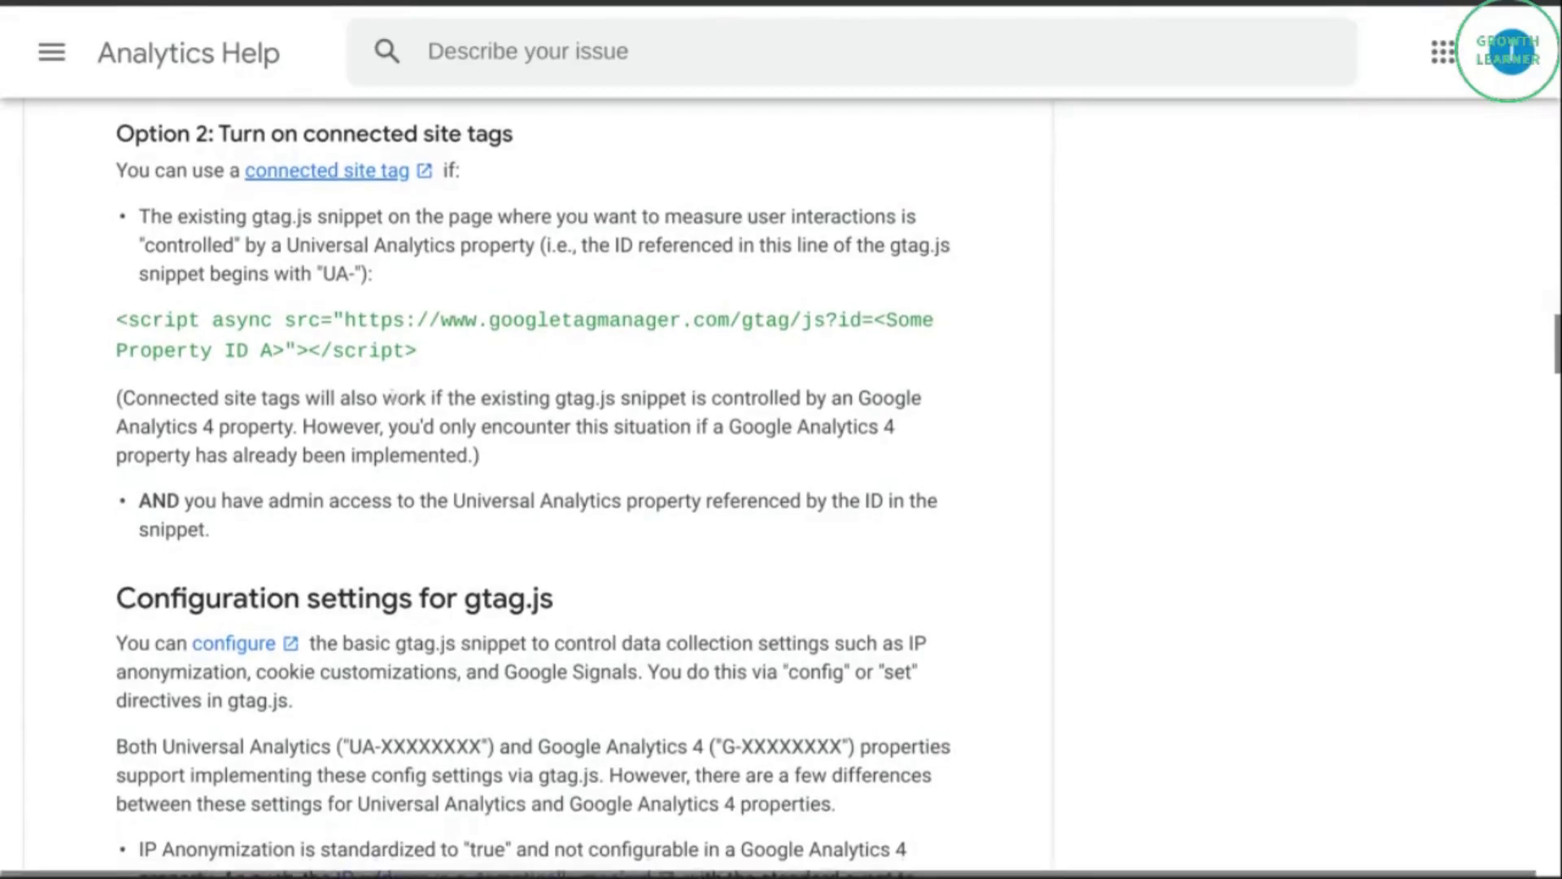
pyautogui.scroll(2, 394, 403)
pyautogui.scroll(8, 403, 419)
pyautogui.scroll(2, 409, 437)
pyautogui.scroll(-1, 409, 439)
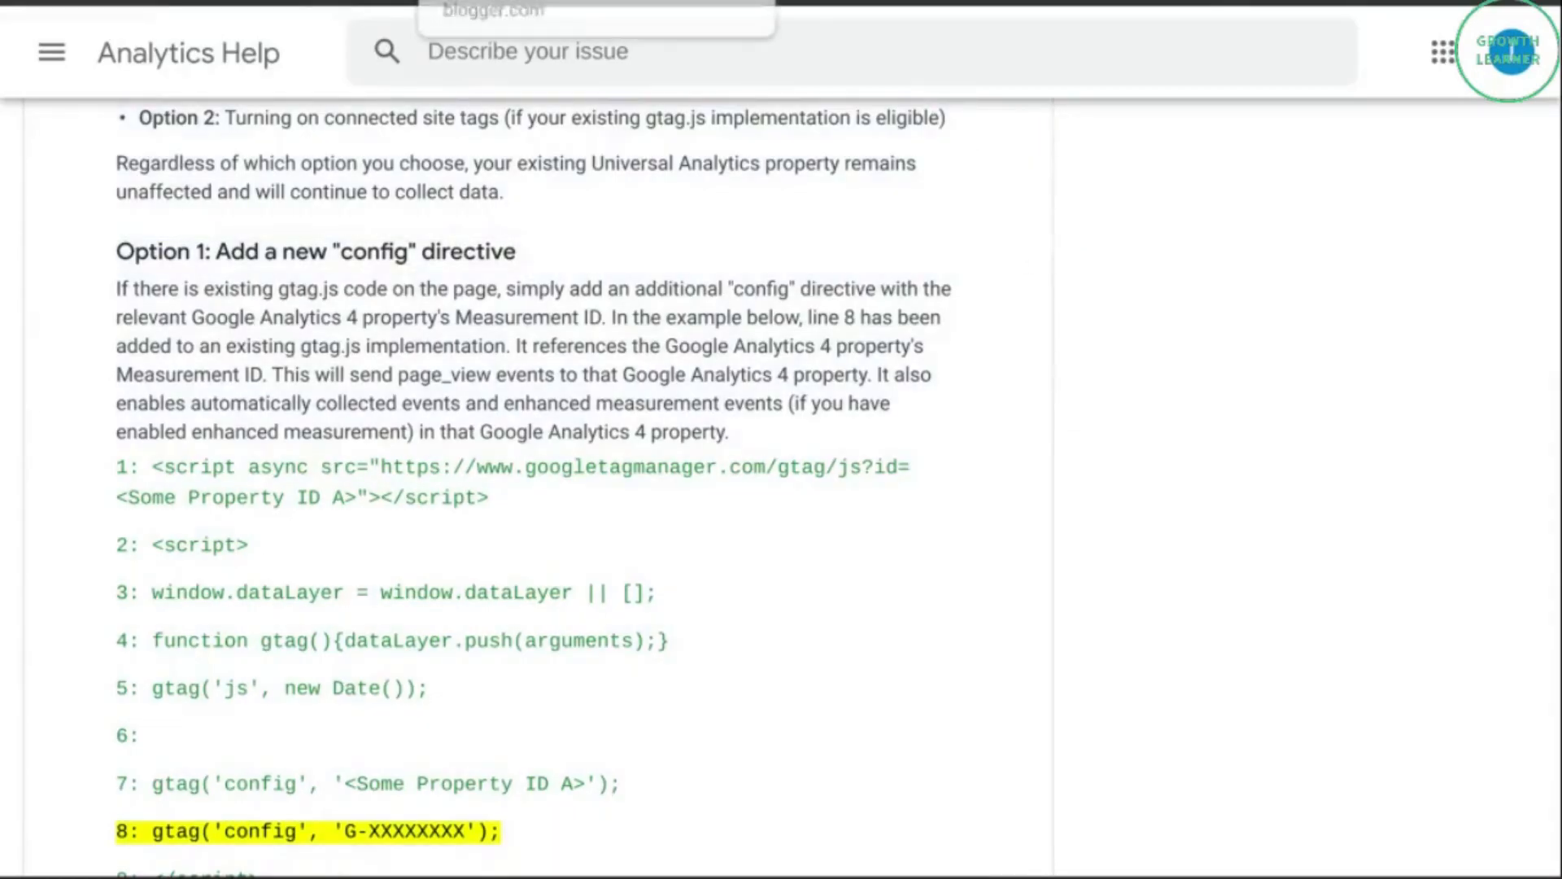
# Switch to Blogger's theme HTML and duplicate the Universal Analytics gtag config line directly below the original.
pyautogui.click(504, 1)
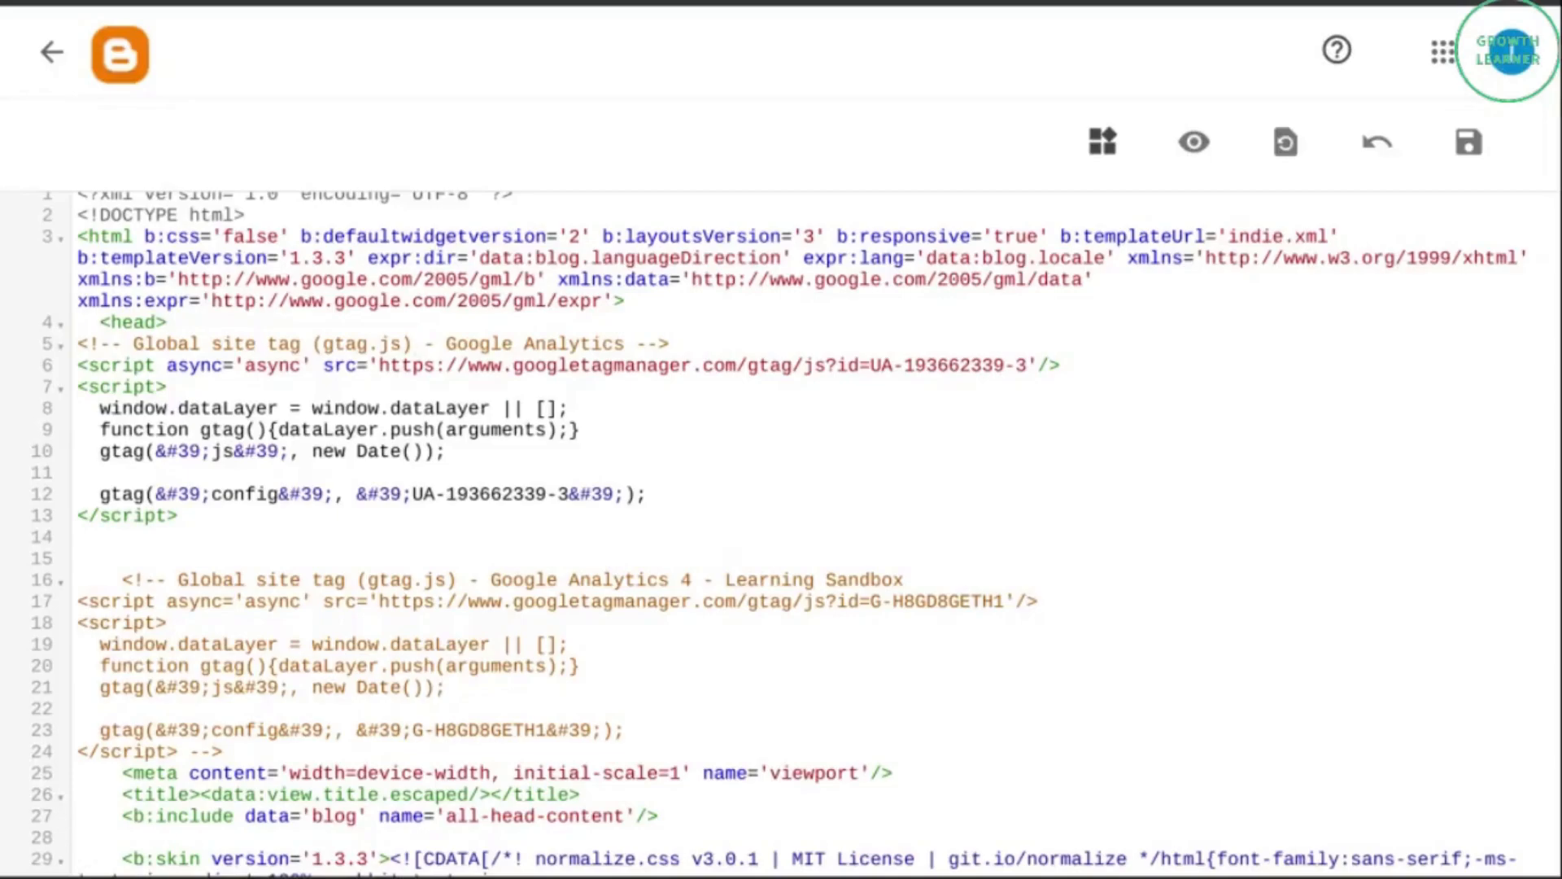
pyautogui.moveTo(78, 343); pyautogui.dragTo(348, 514)
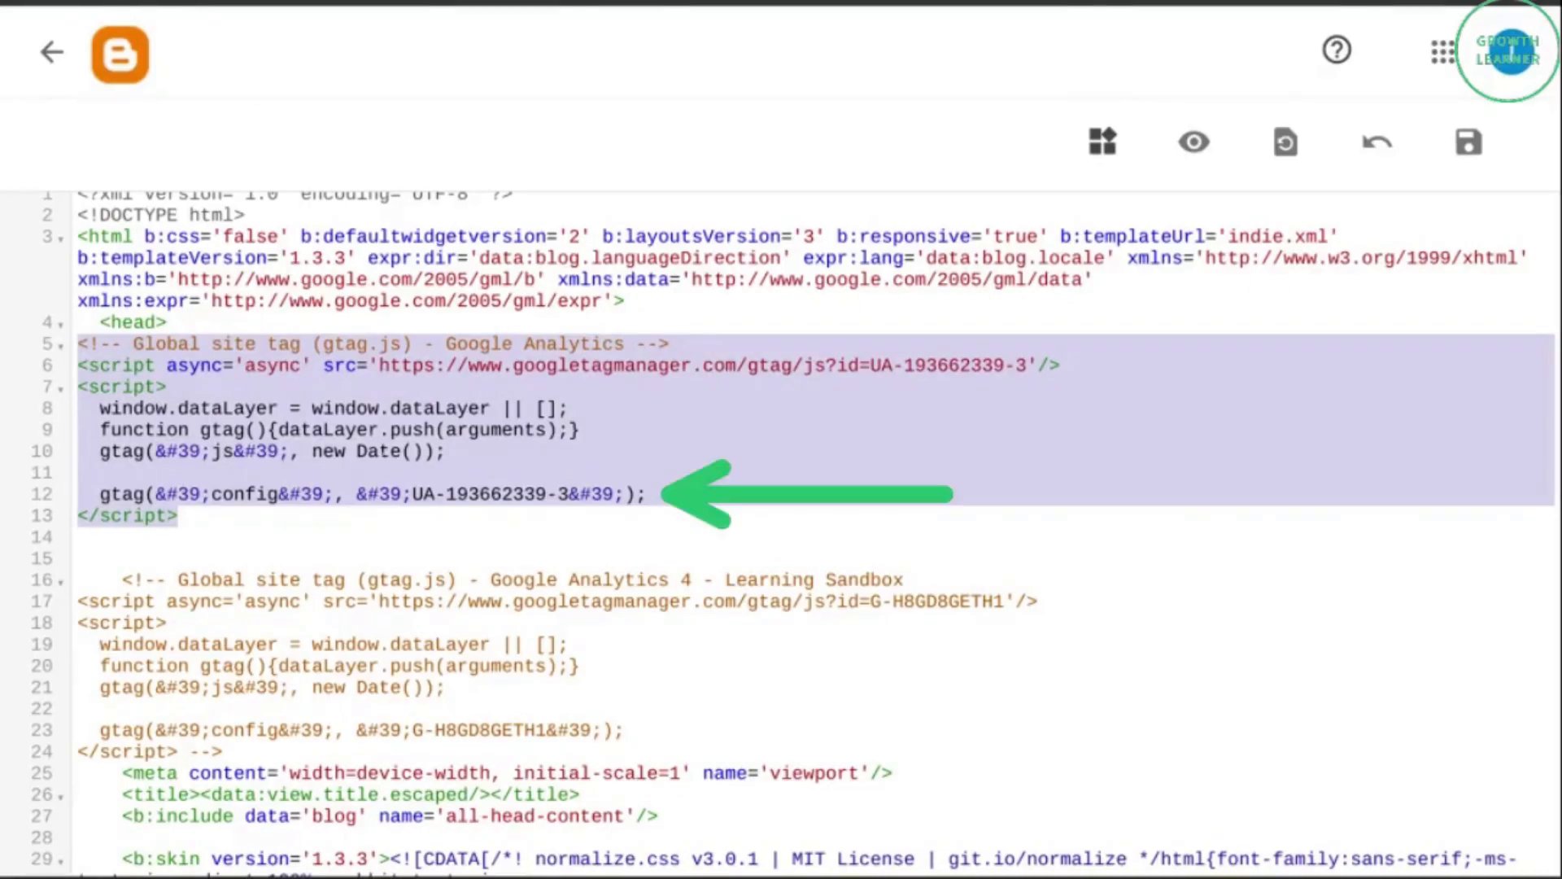
pyautogui.click(391, 452)
pyautogui.moveTo(87, 491)
pyautogui.mouseDown()
pyautogui.moveTo(624, 487)
pyautogui.moveTo(98, 492)
pyautogui.mouseUp()
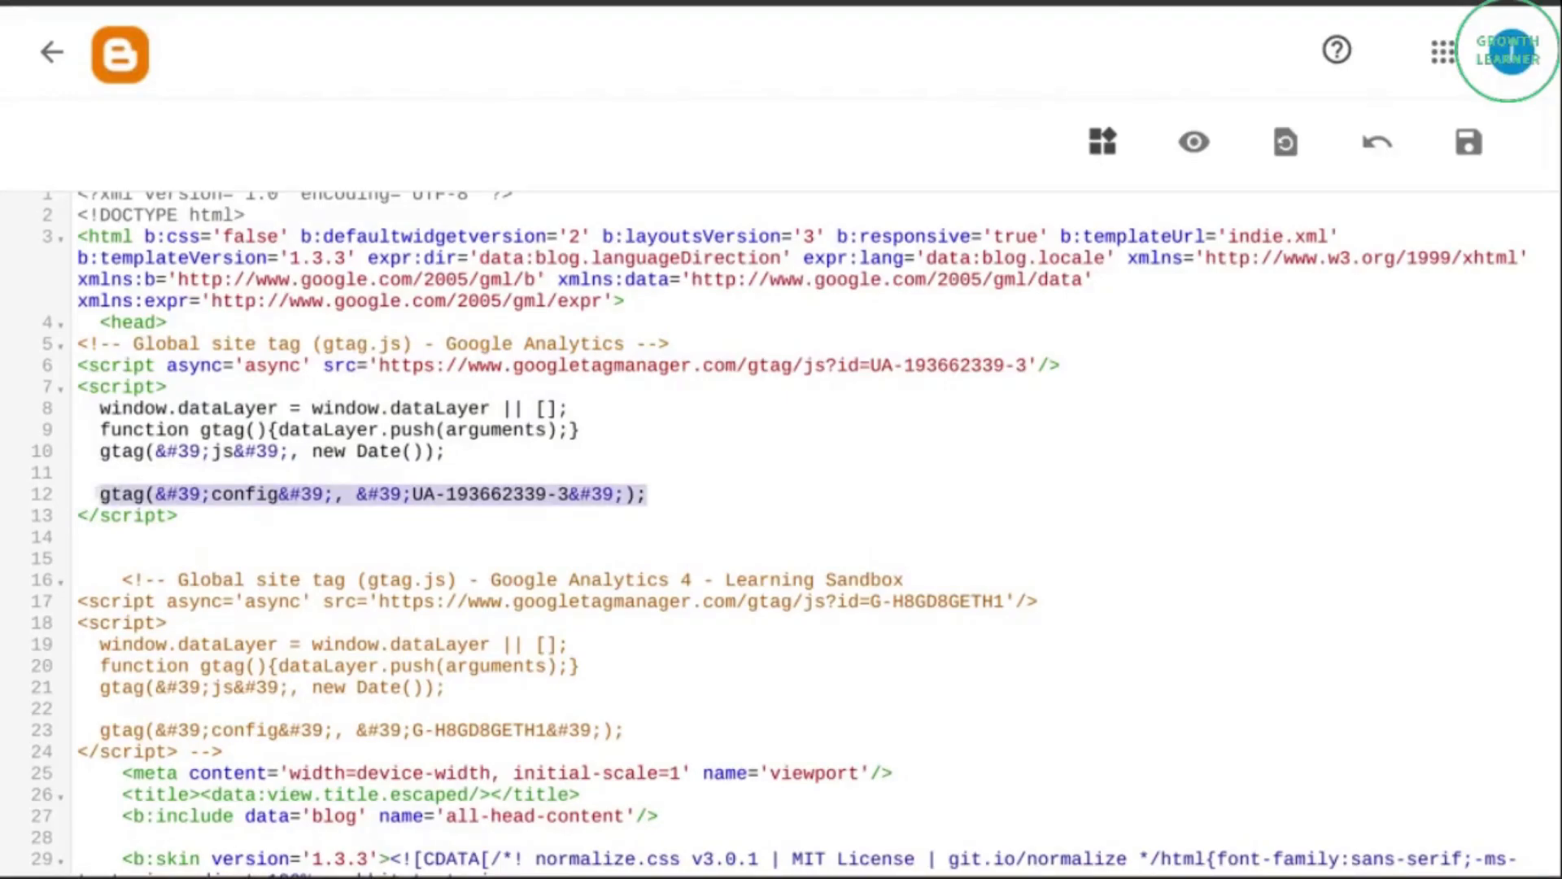
pyautogui.click(701, 498)
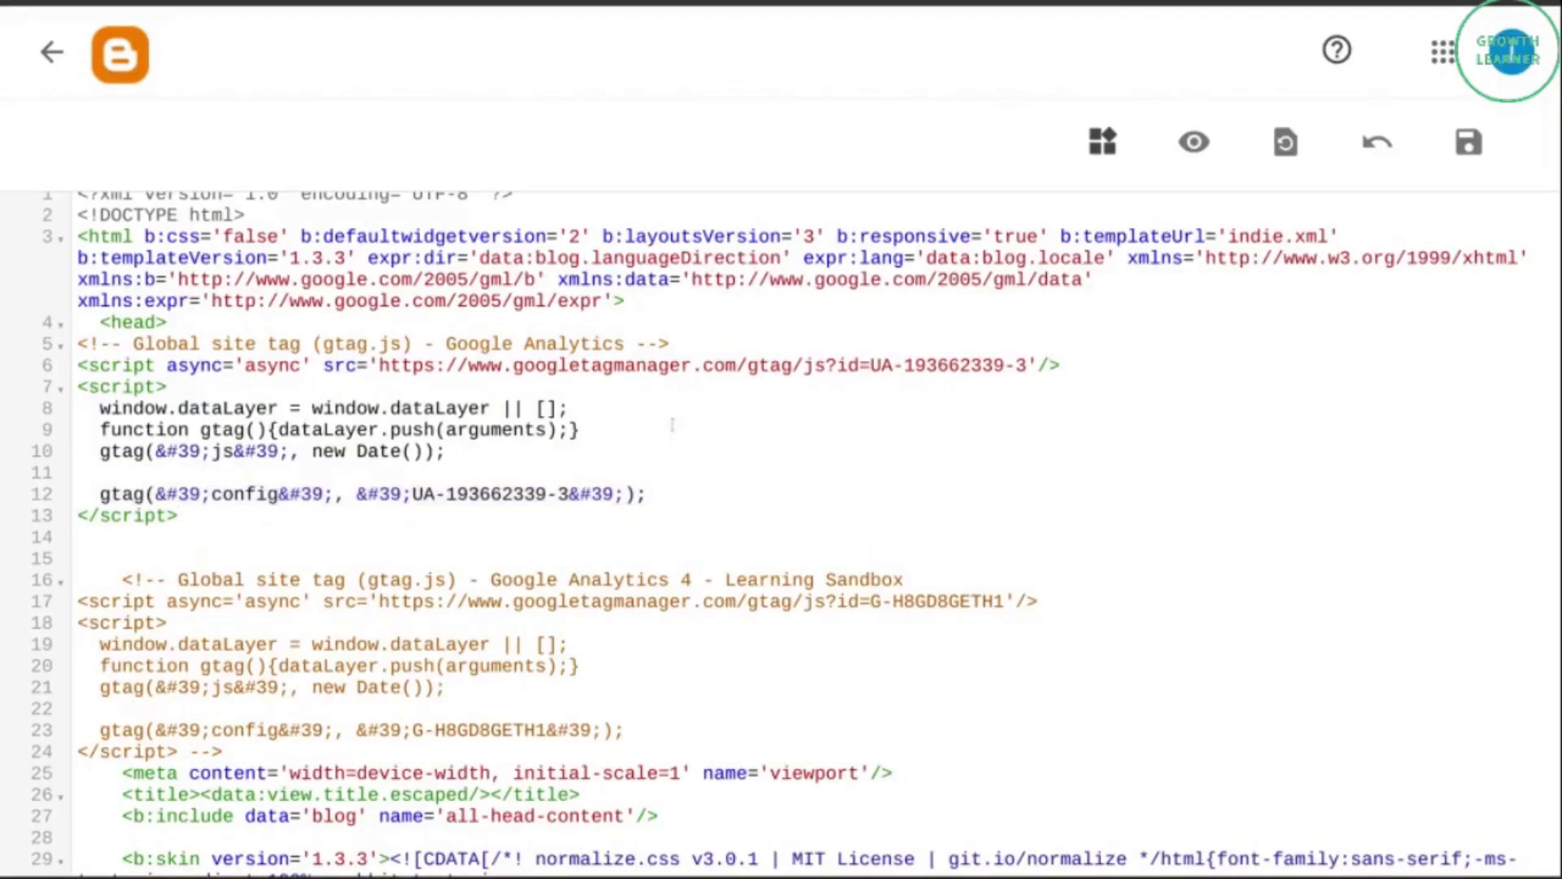
pyautogui.press('Return')
pyautogui.hotkey('ctrl', 'v')
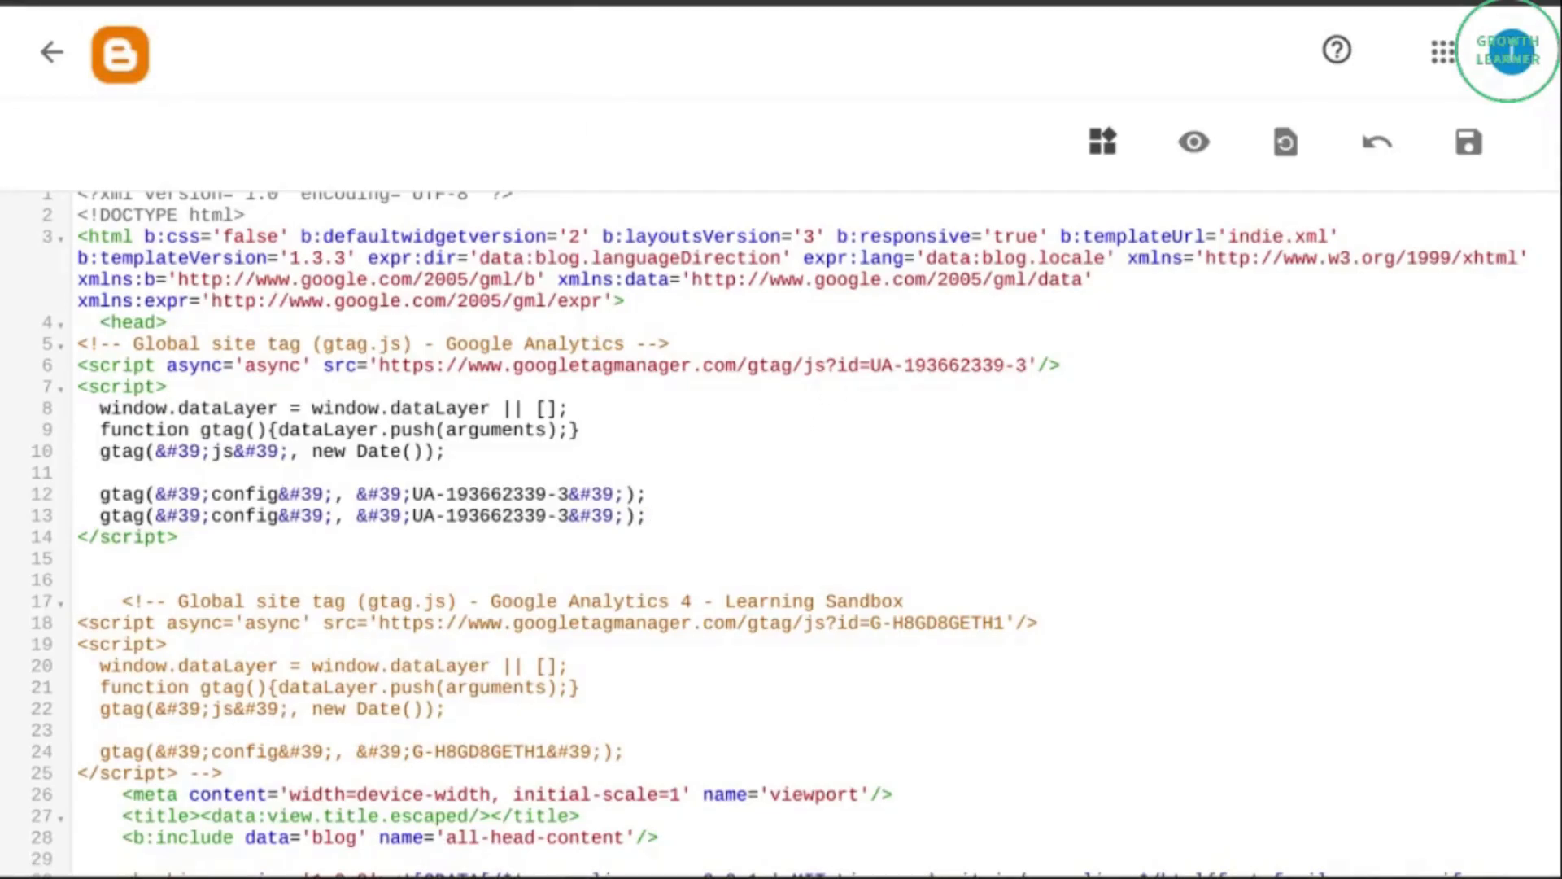
# Switch to the GA4 web stream in Google Analytics and copy the Measurement ID G-DY8MJQEFX8 from its tagging instructions.
pyautogui.click(390, 1)
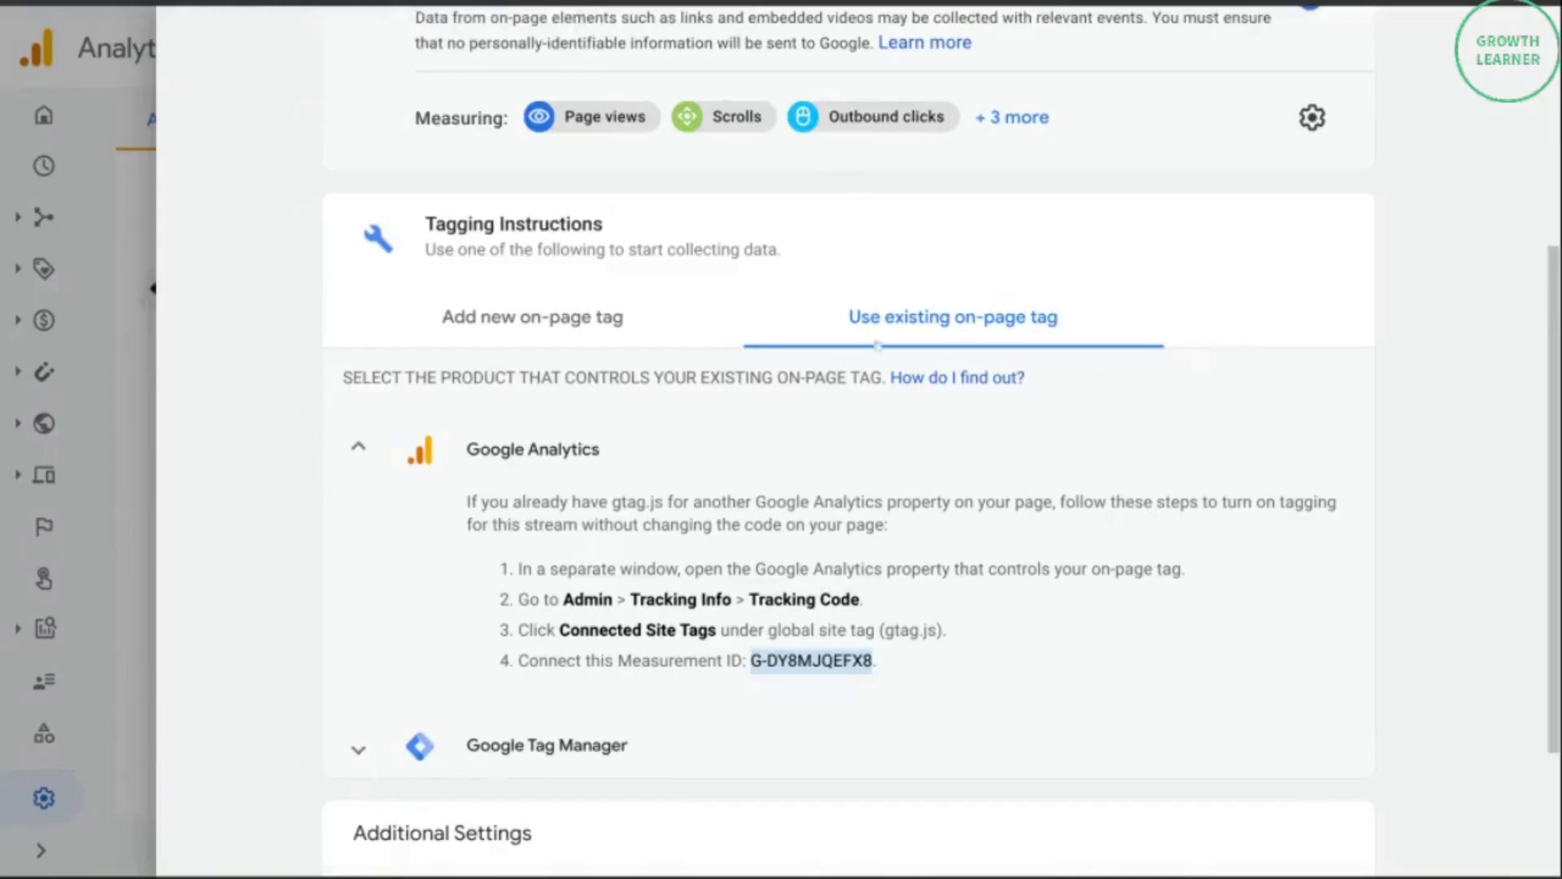
pyautogui.rightClick(783, 666)
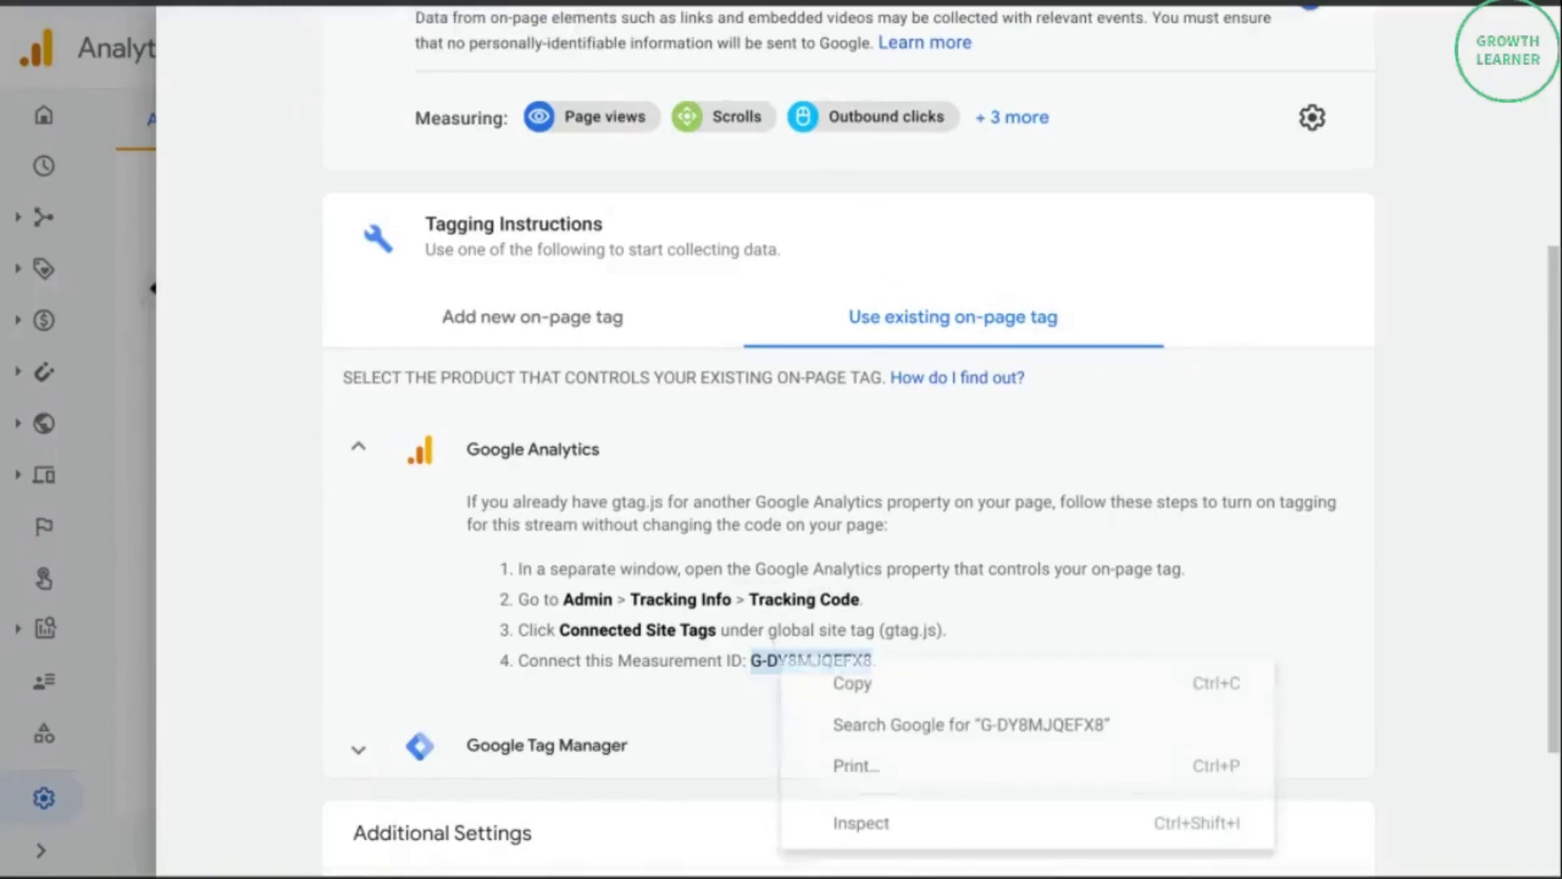
pyautogui.click(846, 684)
pyautogui.scroll(5, 1039, 445)
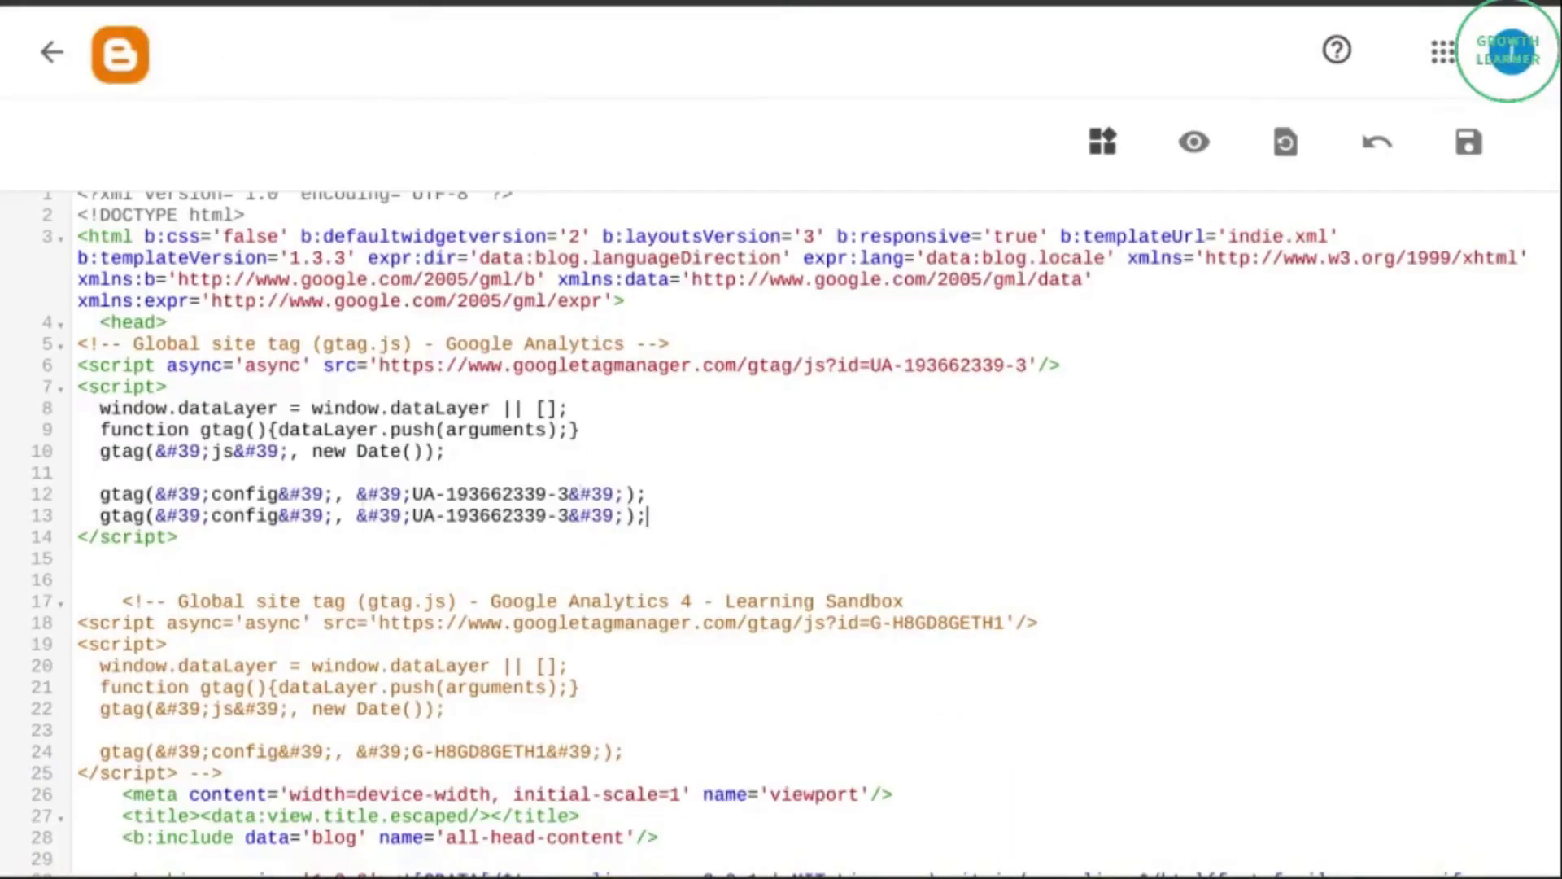
# Replace the ID in the duplicated config line of Blogger's theme HTML with 'G-DY8MJQEFX8' and save the theme.
pyautogui.moveTo(356, 514); pyautogui.dragTo(623, 514)
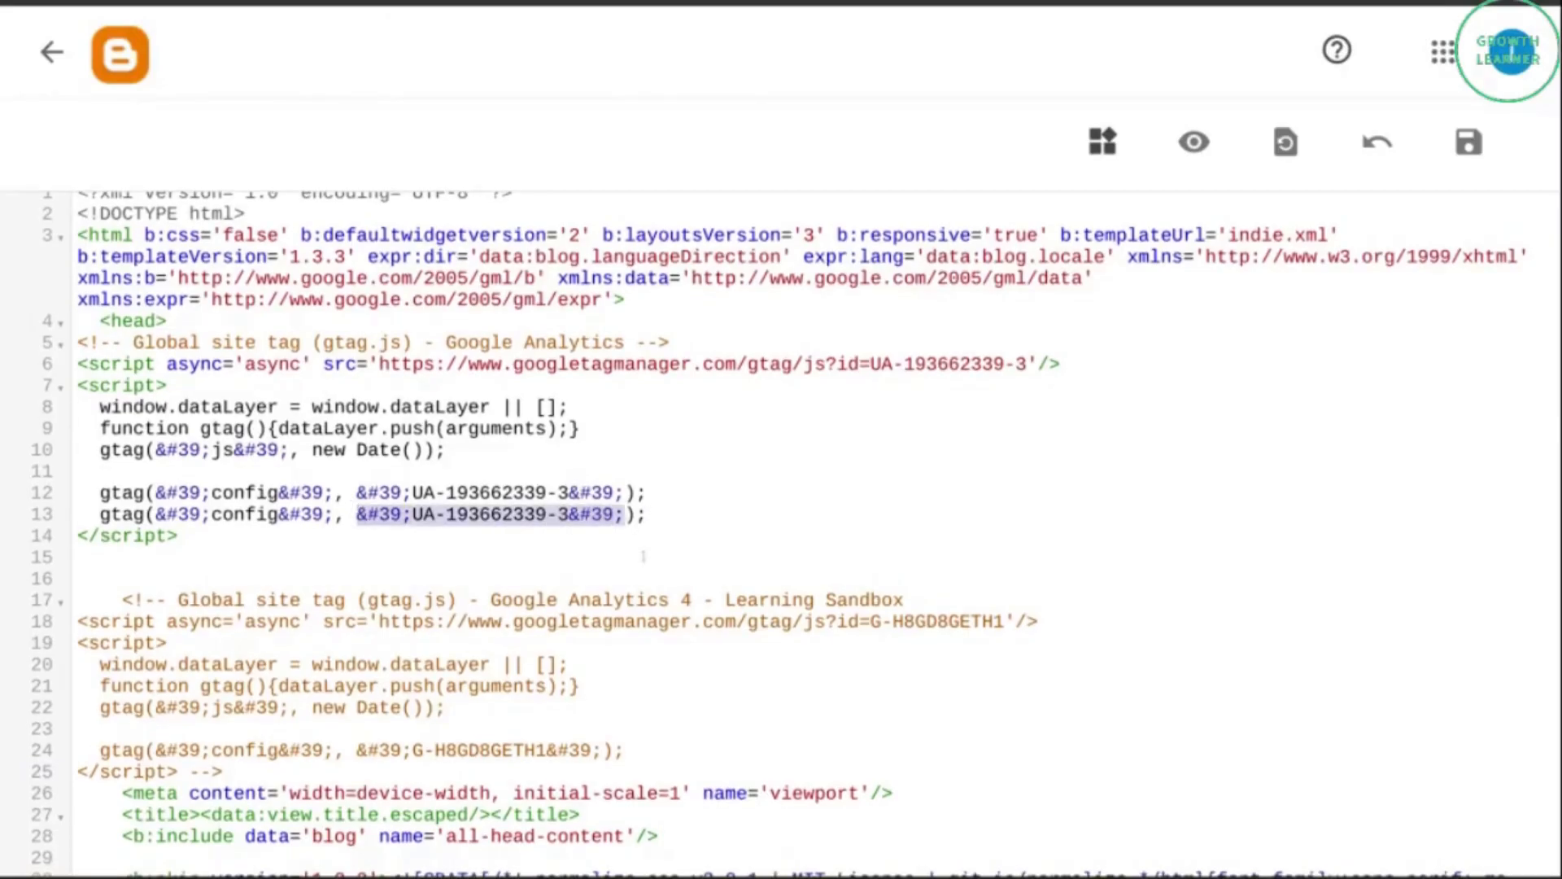
pyautogui.hotkey('ctrl', 'v')
pyautogui.write("'")
pyautogui.press('Left')
pyautogui.press('Left')
pyautogui.press('Left')
pyautogui.press('Left')
pyautogui.press('Left')
pyautogui.press('Left')
pyautogui.press('Left')
pyautogui.press('Left')
pyautogui.press('Left')
pyautogui.press('Left')
pyautogui.press('Left')
pyautogui.press('Left')
pyautogui.press('Left')
pyautogui.write("'")
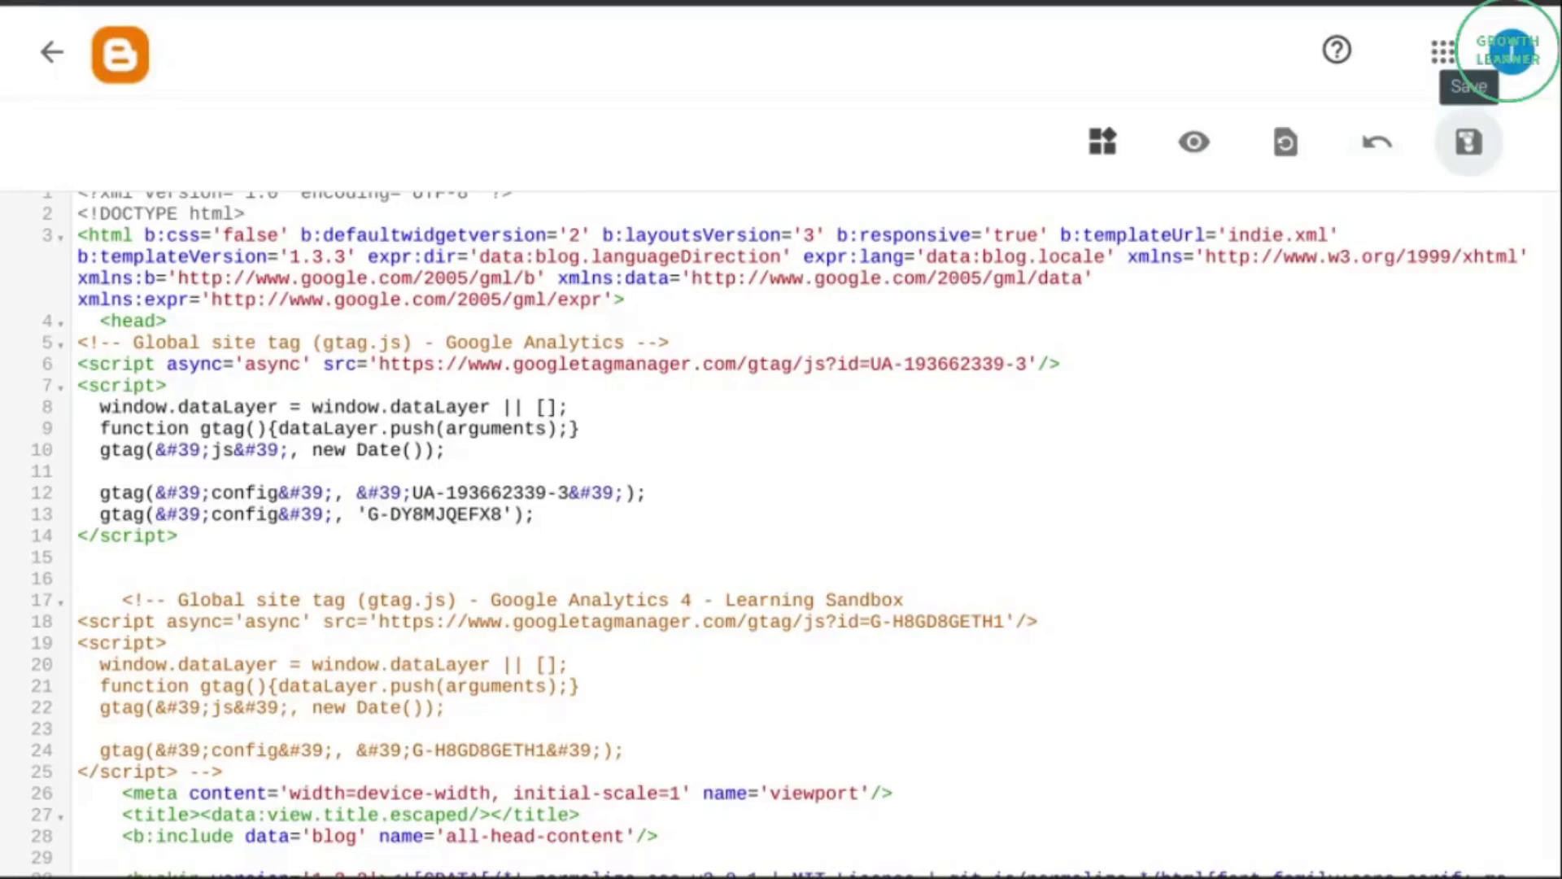
pyautogui.click(1468, 142)
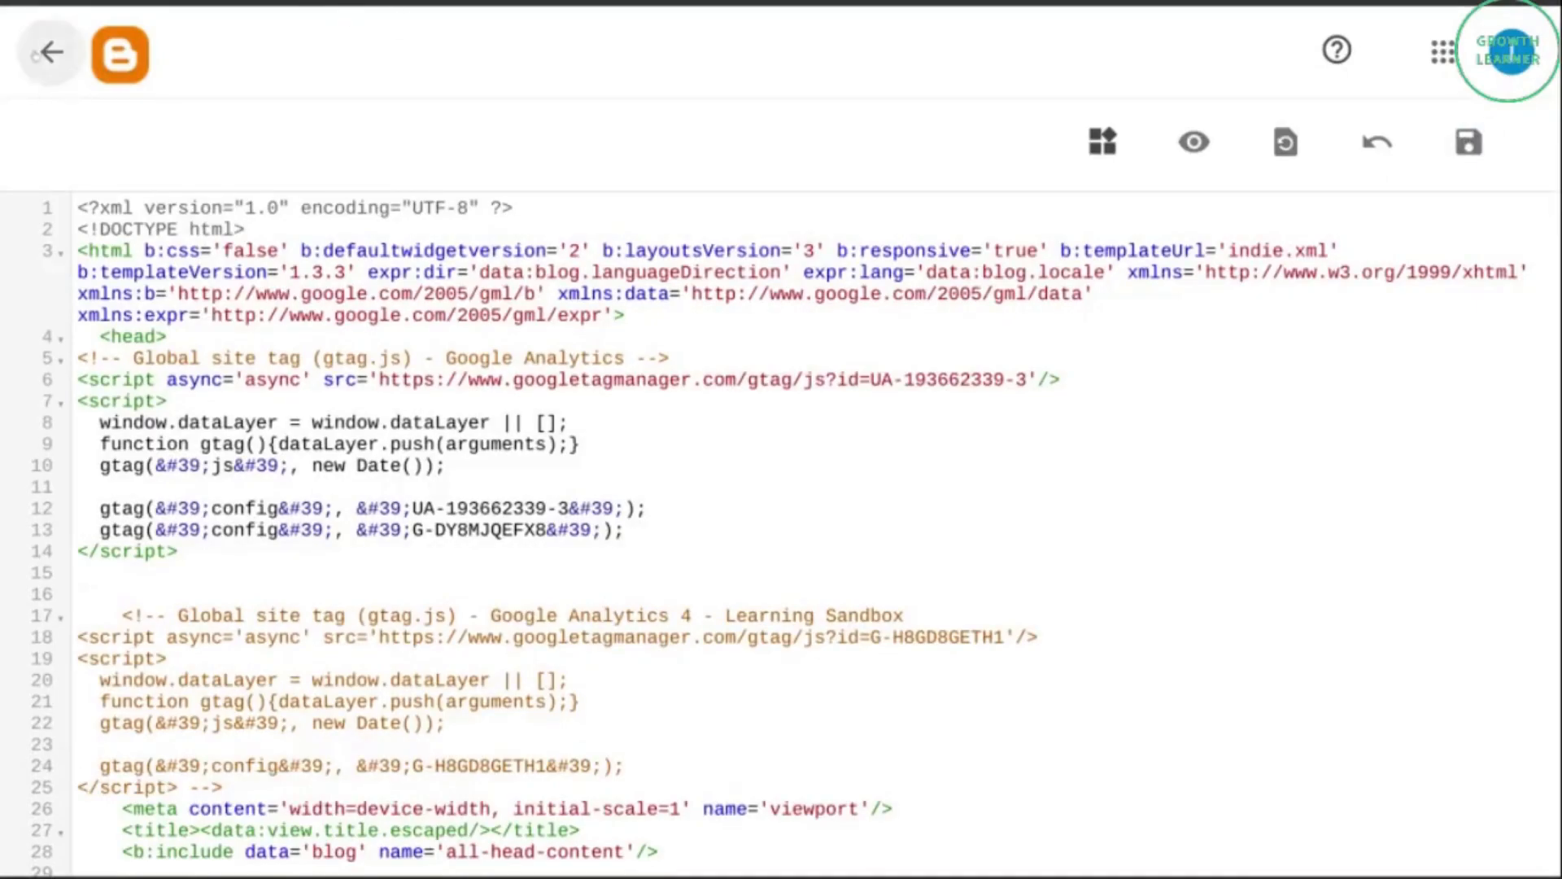
# Leave the theme's HTML editor and open the live Learning Sandbox blog.
pyautogui.click(35, 55)
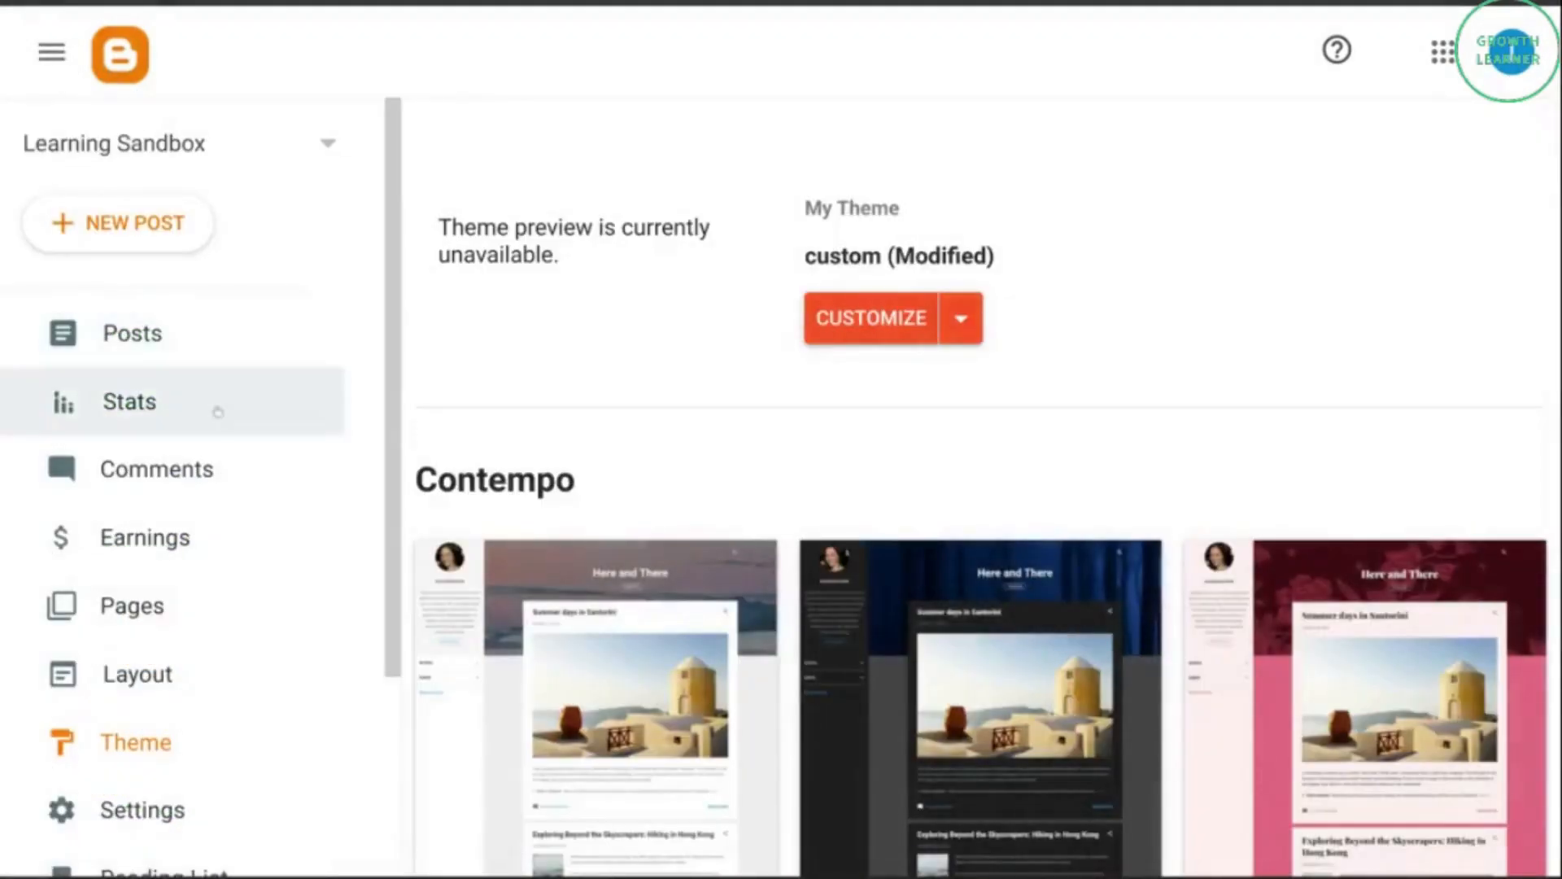
pyautogui.scroll(-3, 208, 455)
pyautogui.click(152, 678)
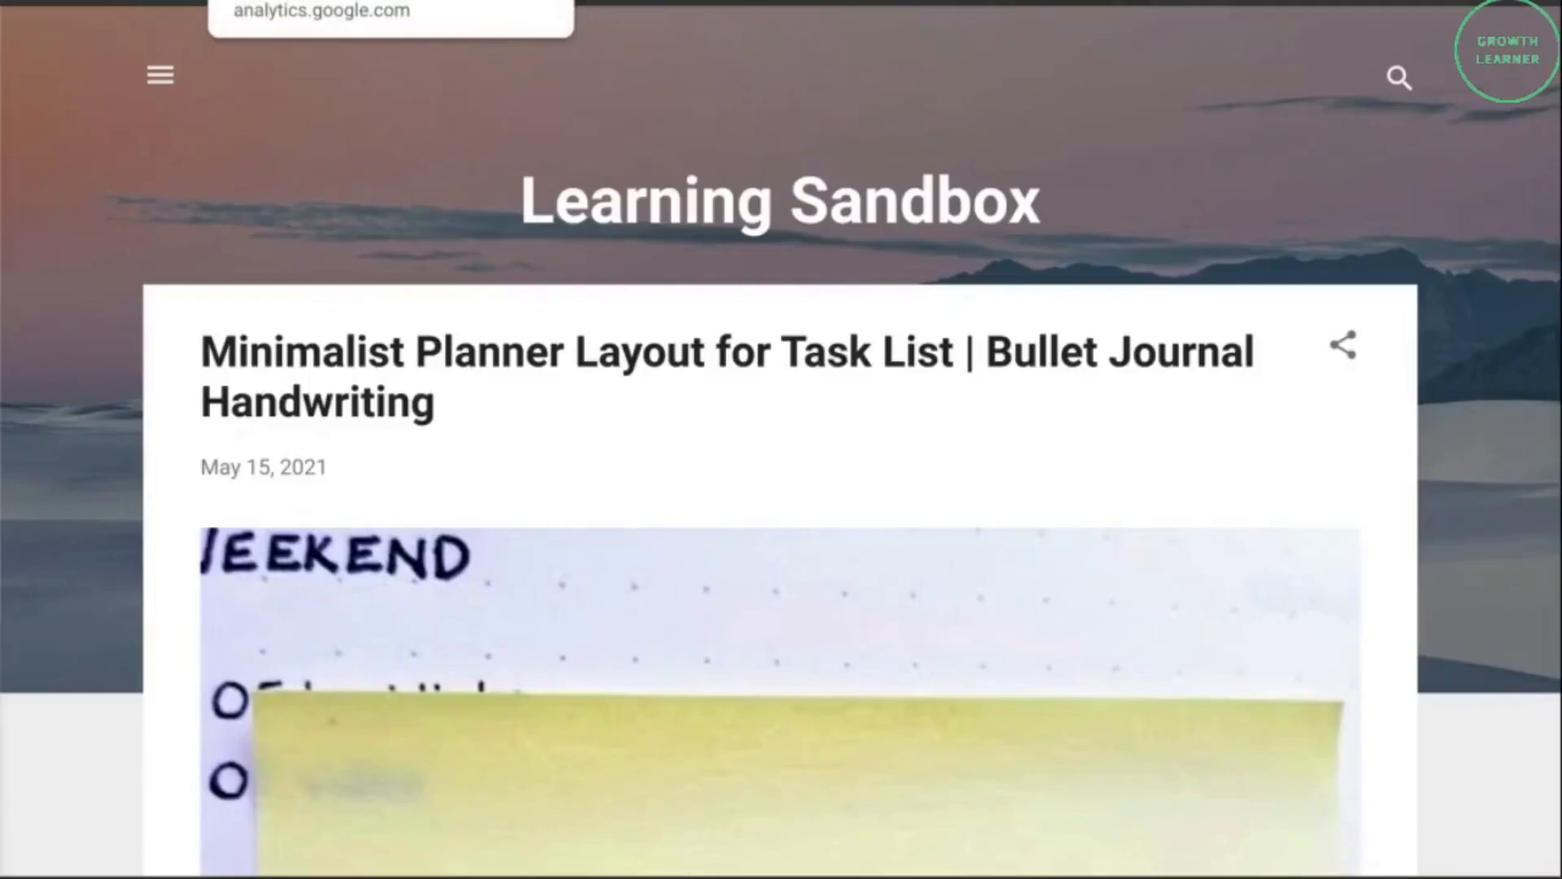
# Switch to Google Analytics, close the web stream details and check the GA4 property's Realtime overview for users, audience, page views and events.
pyautogui.click(325, 3)
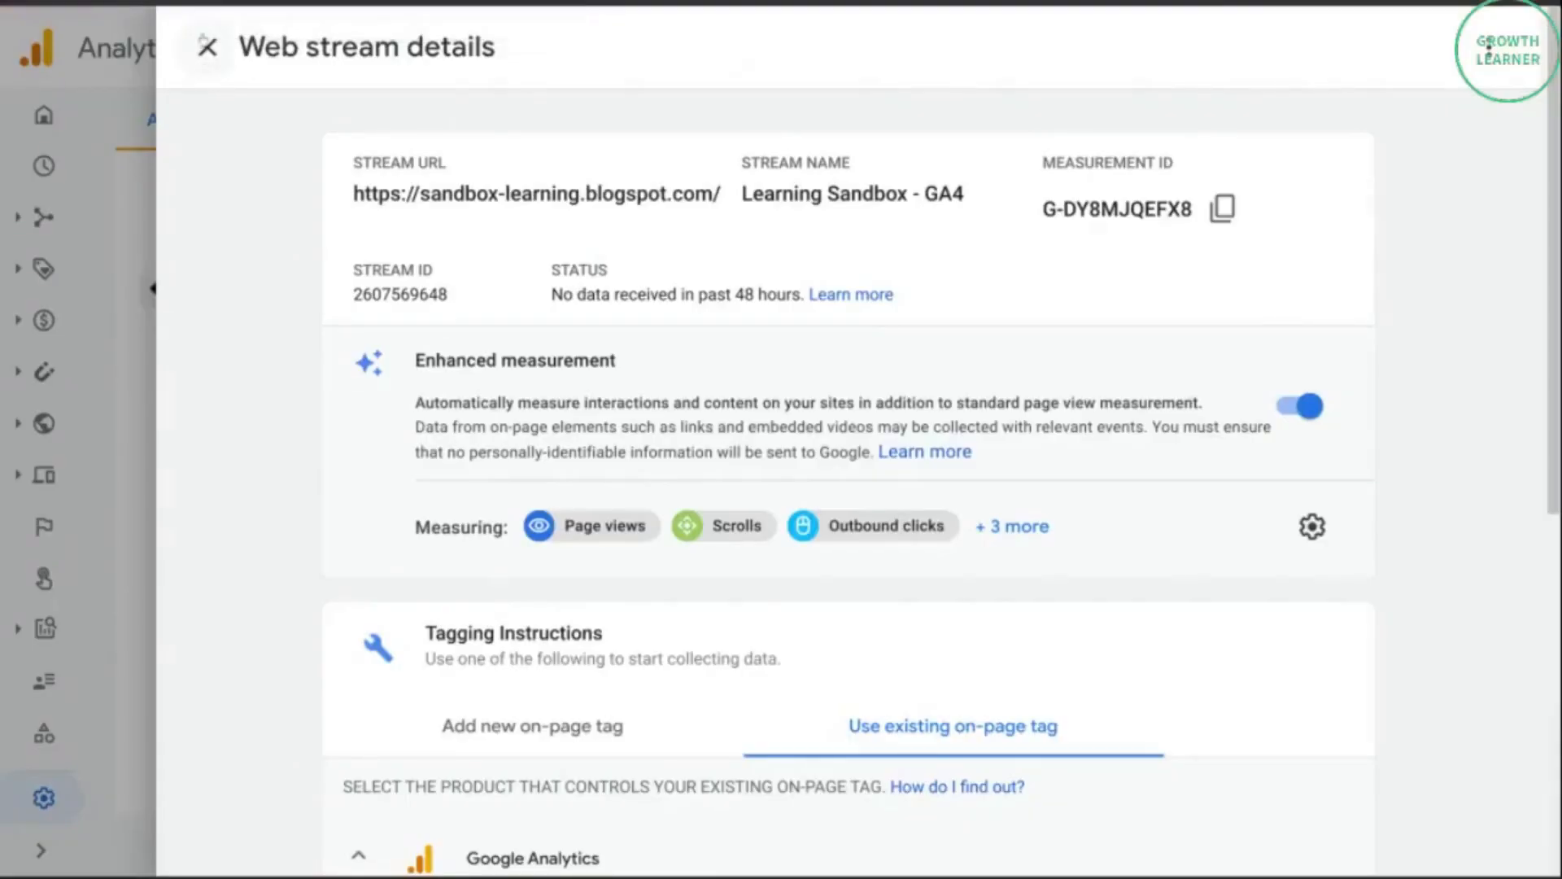
pyautogui.click(207, 47)
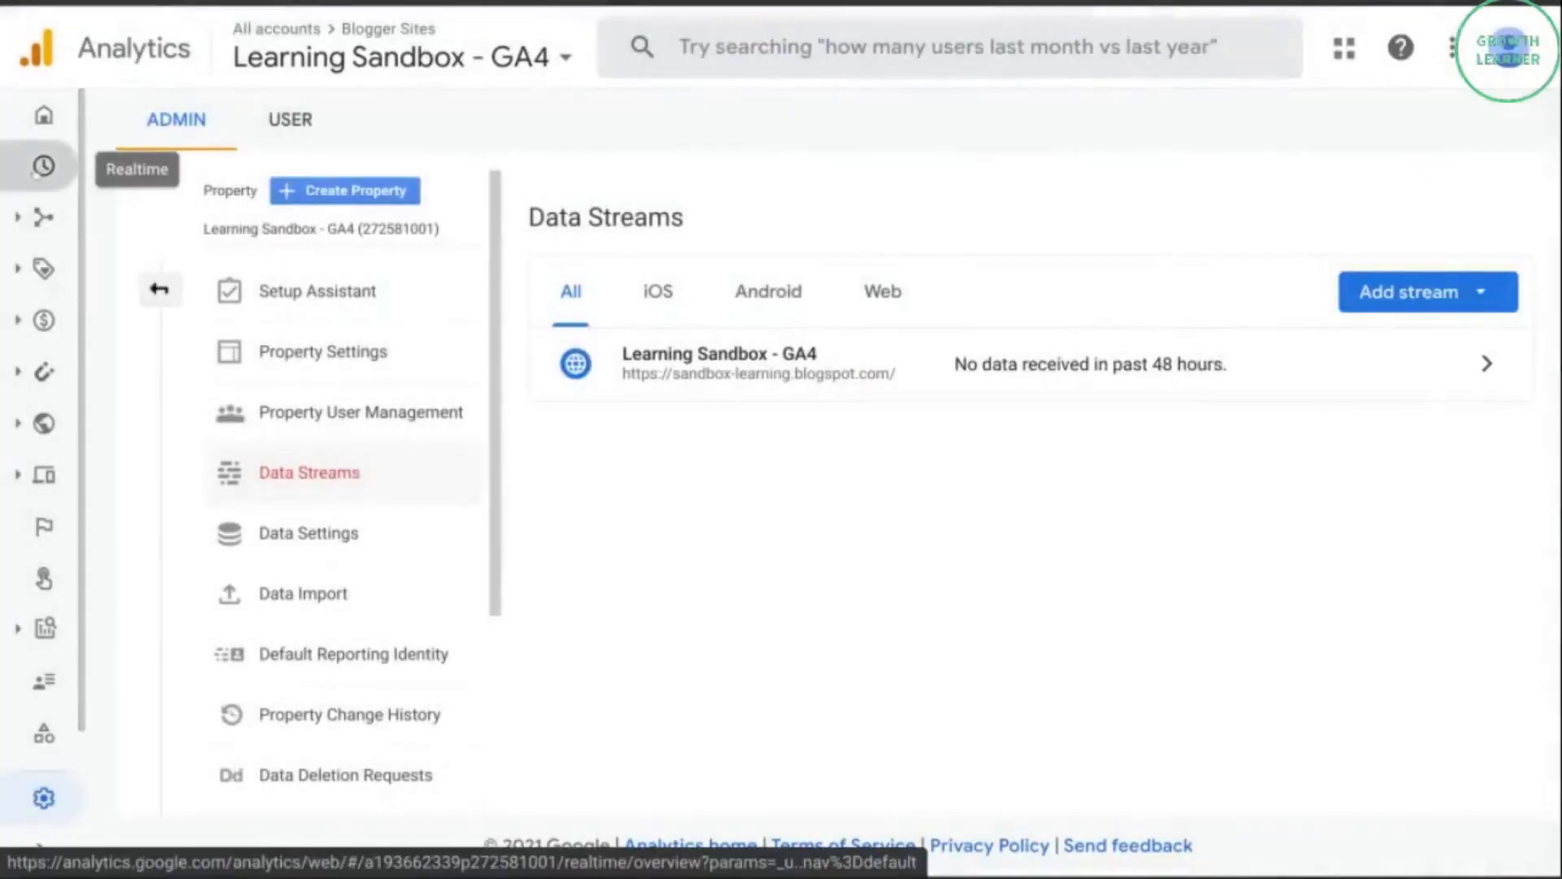
pyautogui.click(403, 243)
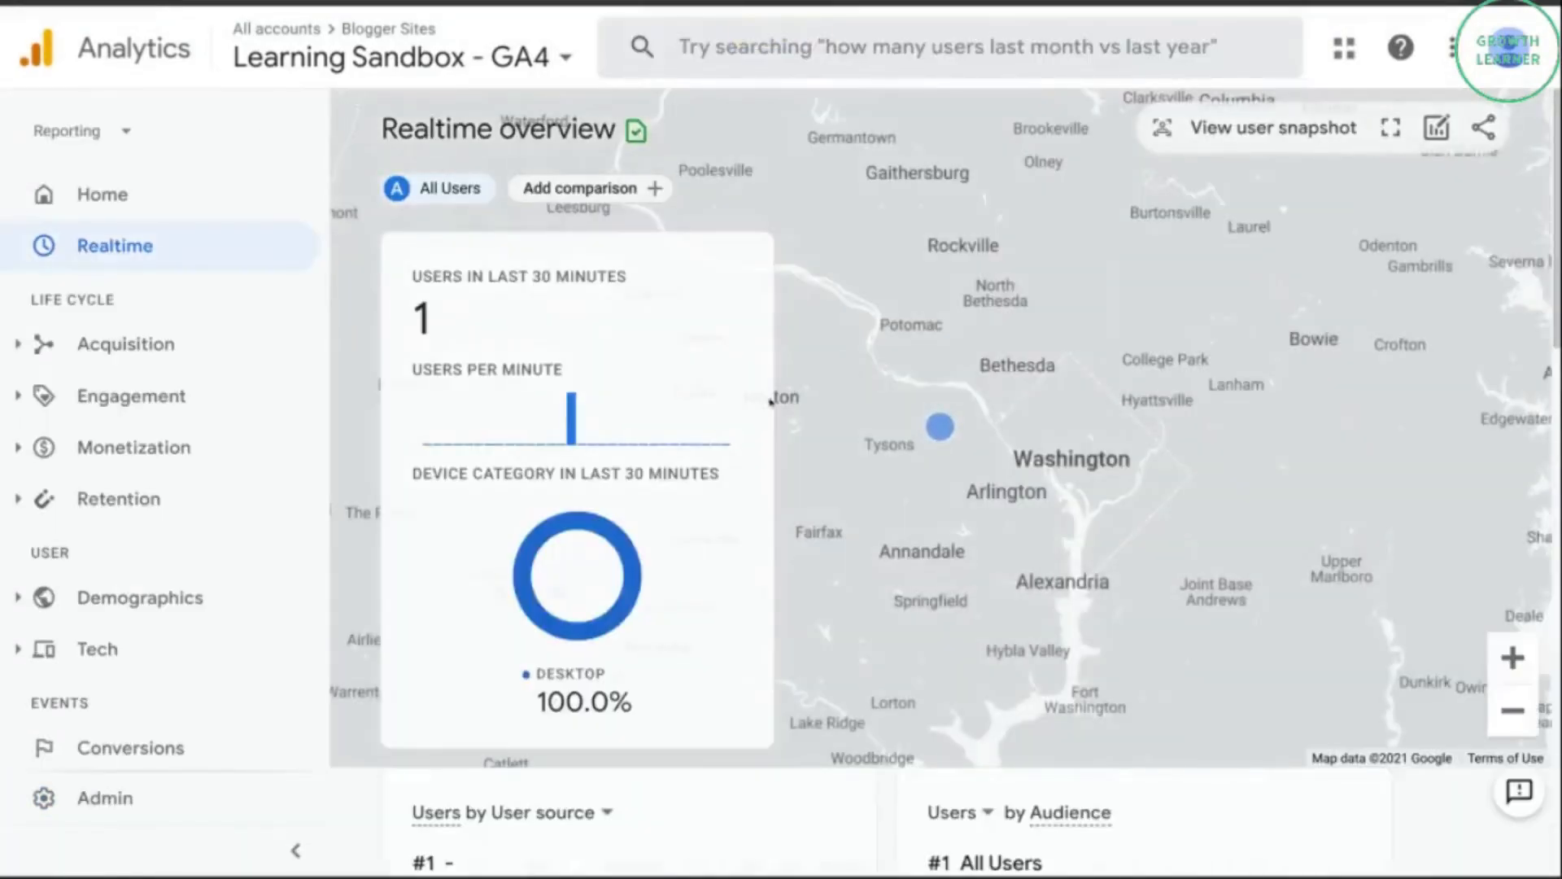
pyautogui.scroll(-1, 770, 401)
pyautogui.scroll(1, 771, 401)
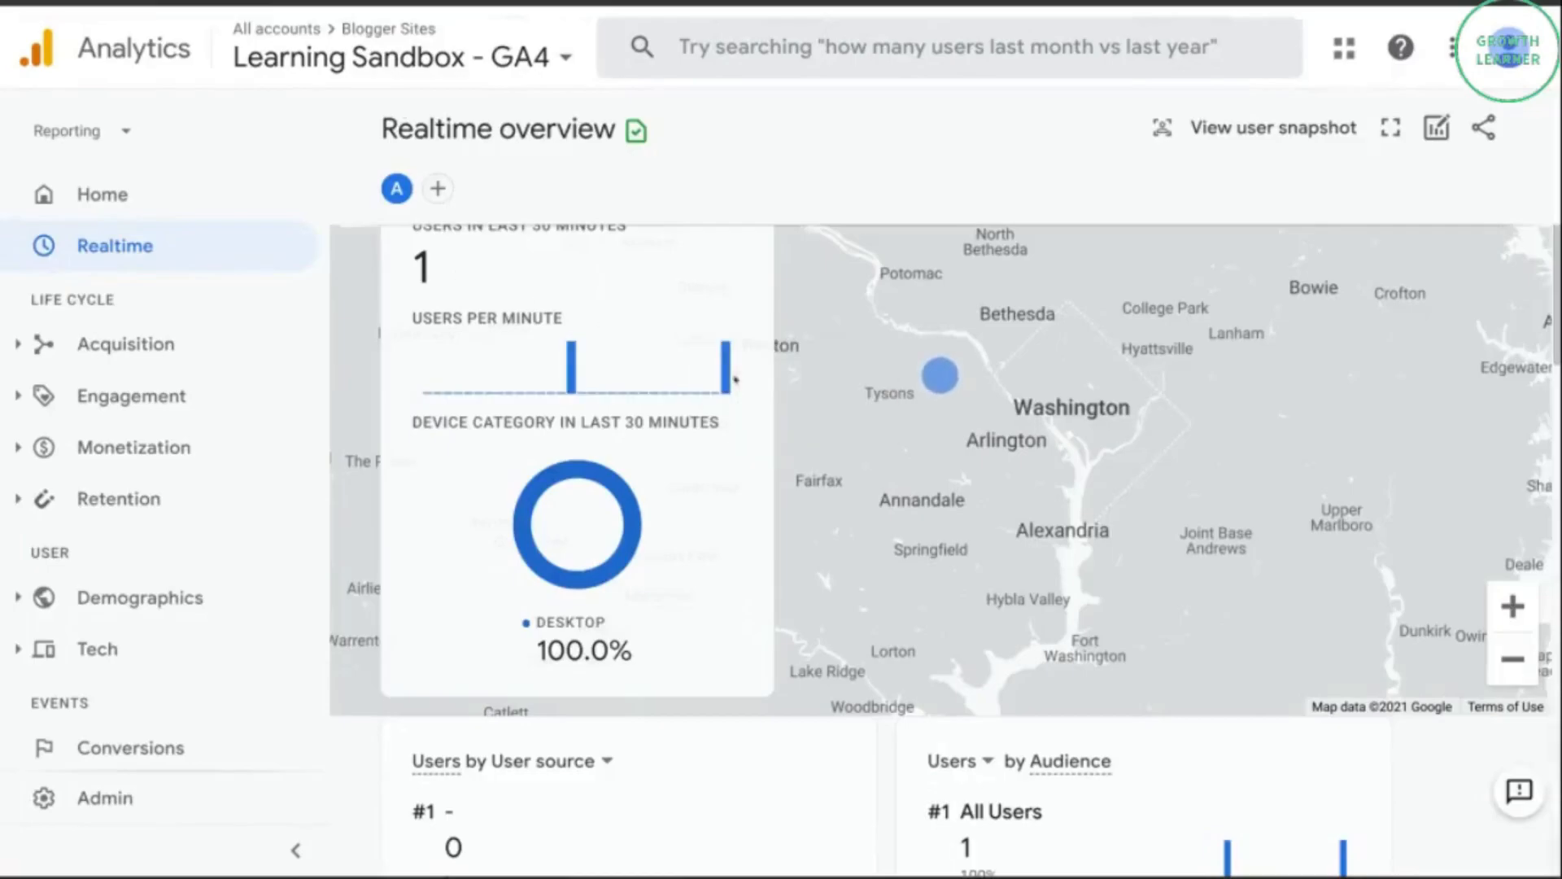
pyautogui.moveTo(726, 373)
pyautogui.scroll(-6, 1326, 468)
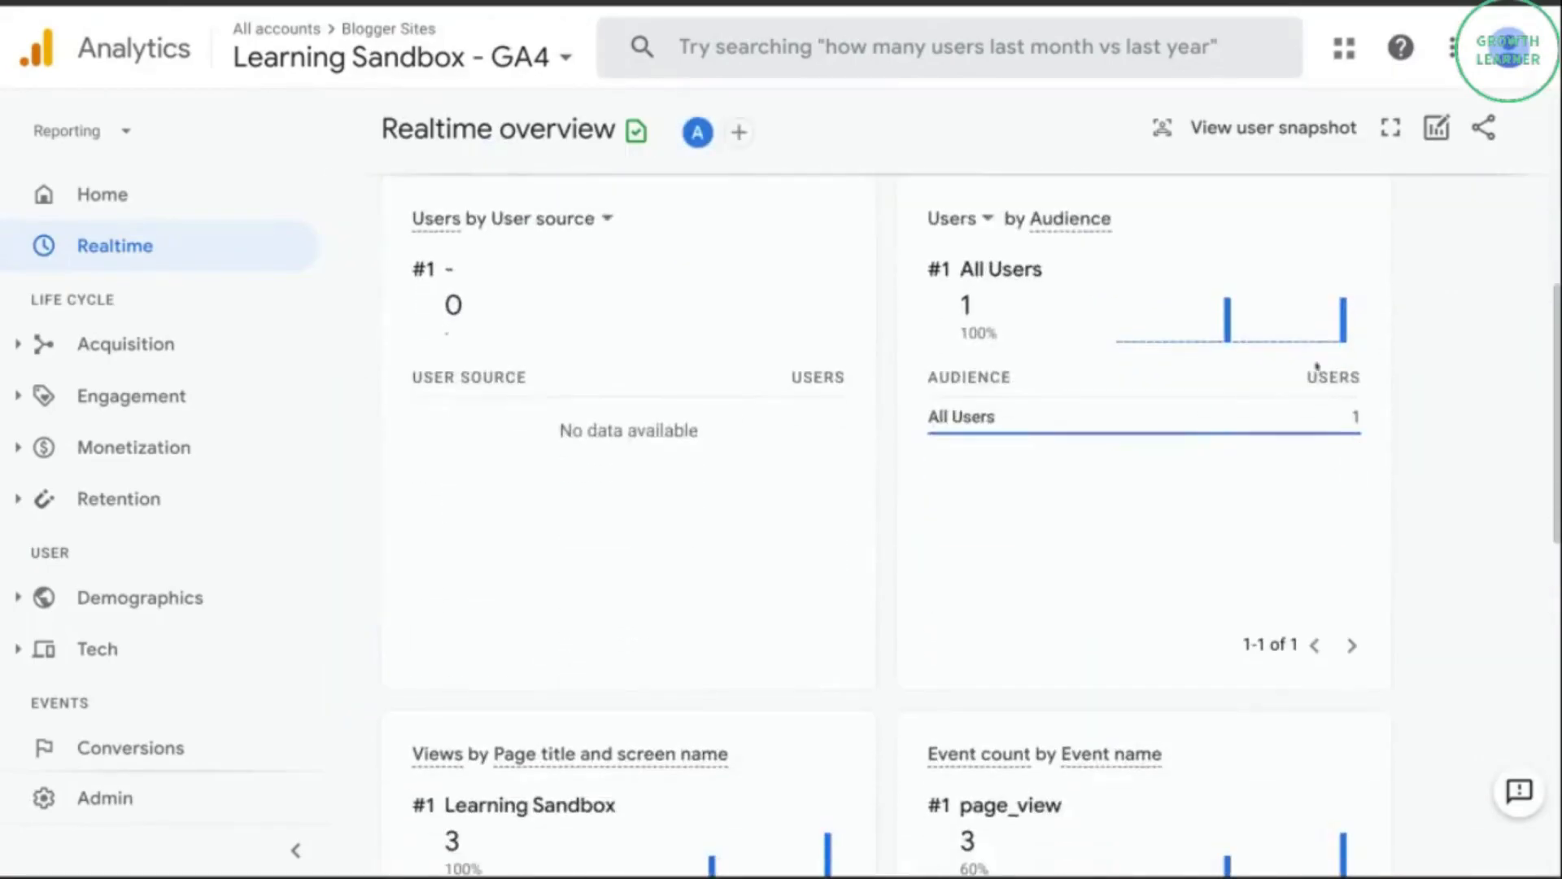
pyautogui.scroll(-4, 1313, 366)
pyautogui.scroll(10, 923, 278)
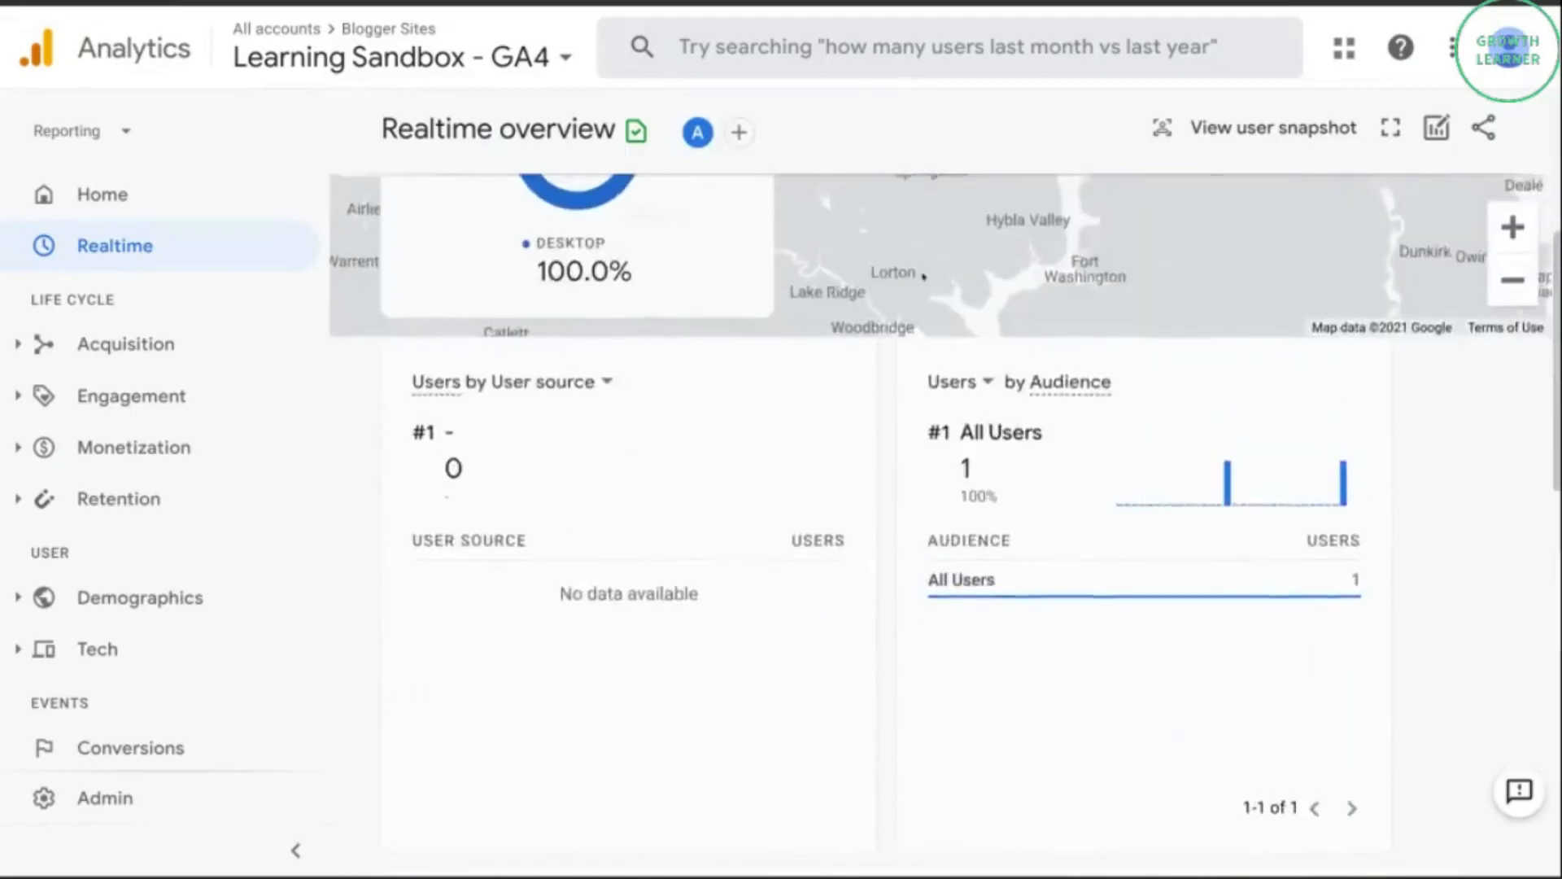